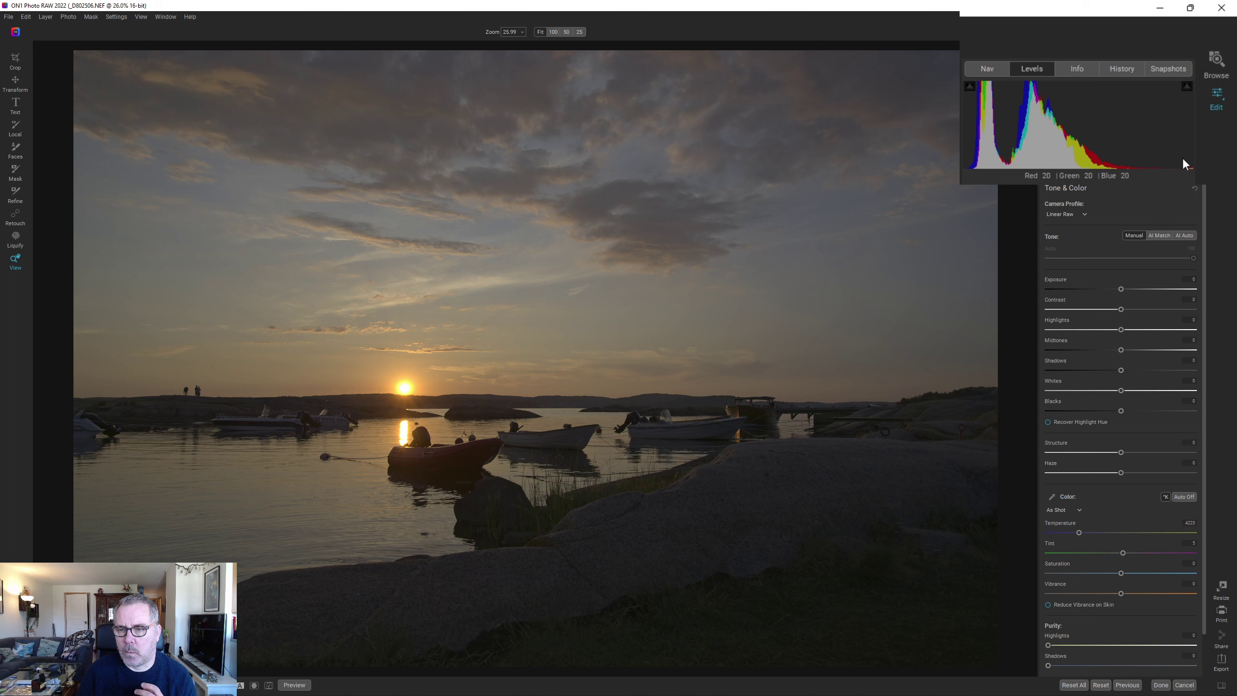
Try lowering the Blacks well below zero with the clipping warnings shown, and return the slider to near zero
{"action": "double_click", "coordinate": [1167, 161]}
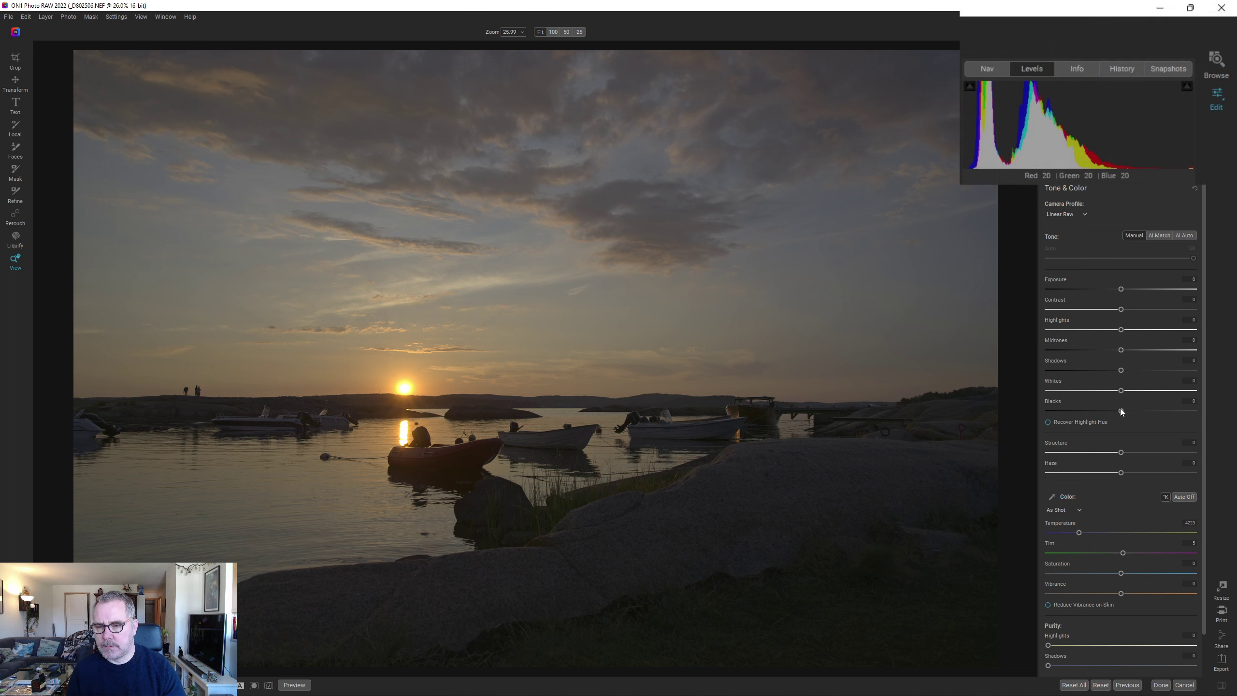
{"action": "left_click_drag", "start_coordinate": [1120, 408], "coordinate": [1098, 412]}
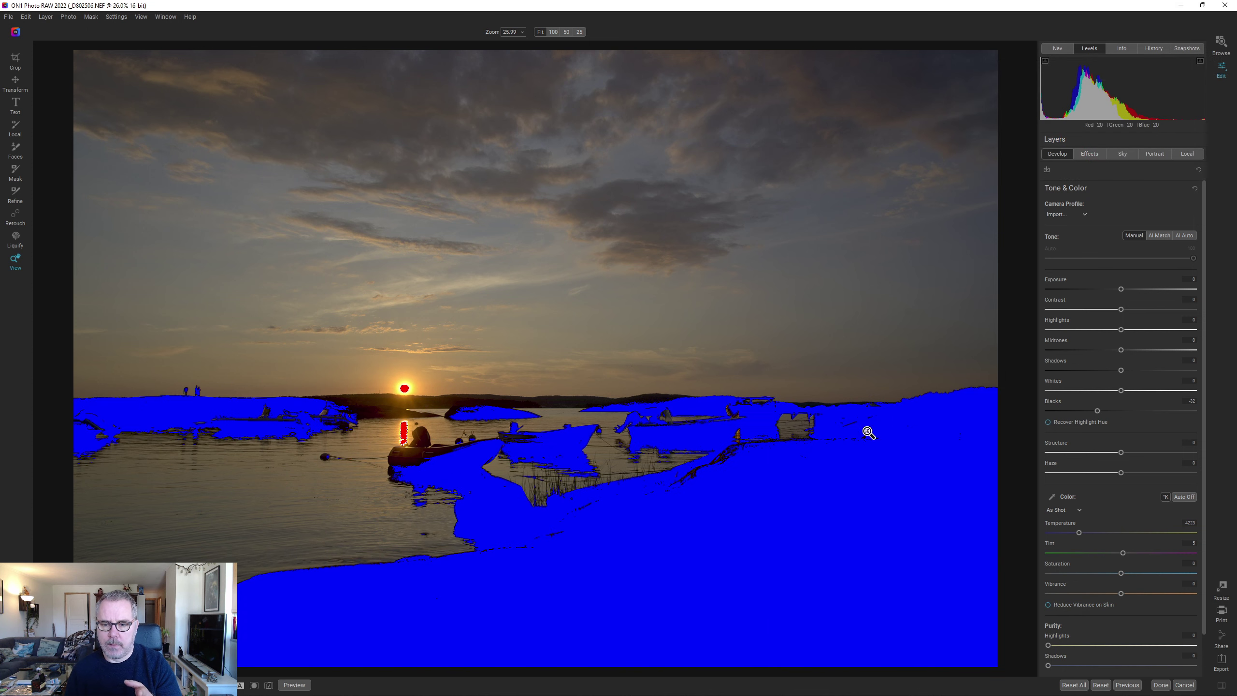
{"action": "key", "text": "j"}
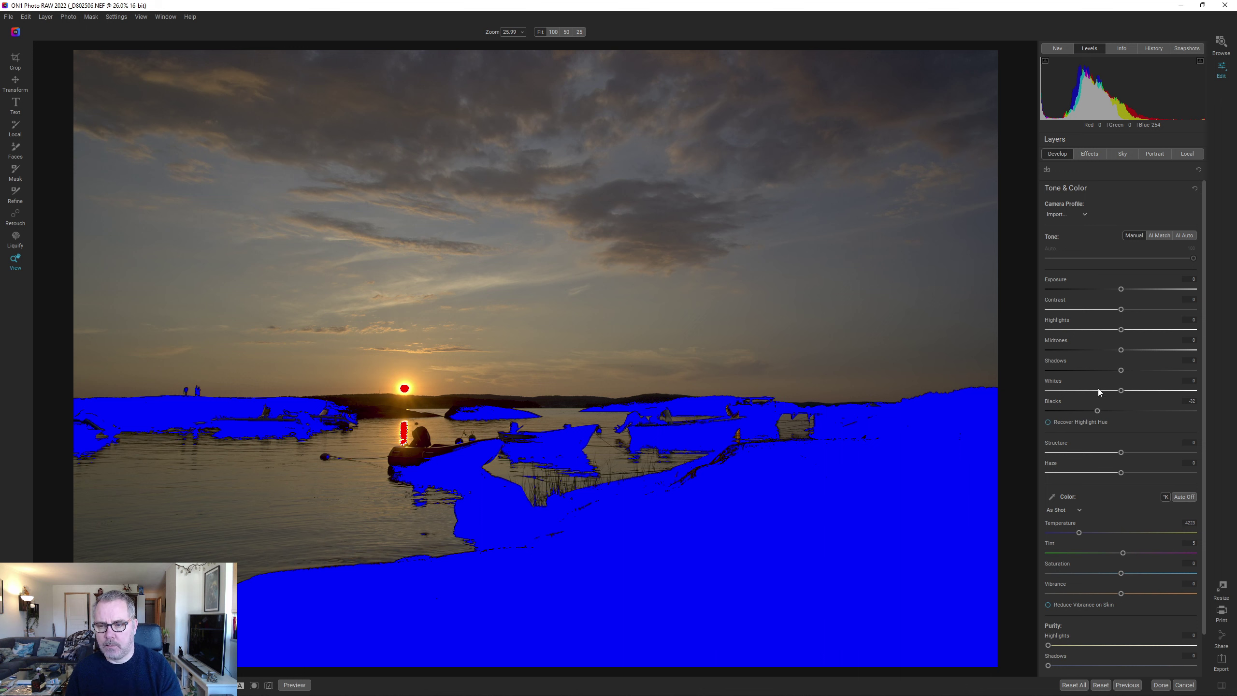
{"action": "left_click_drag", "start_coordinate": [1114, 411], "coordinate": [1122, 412]}
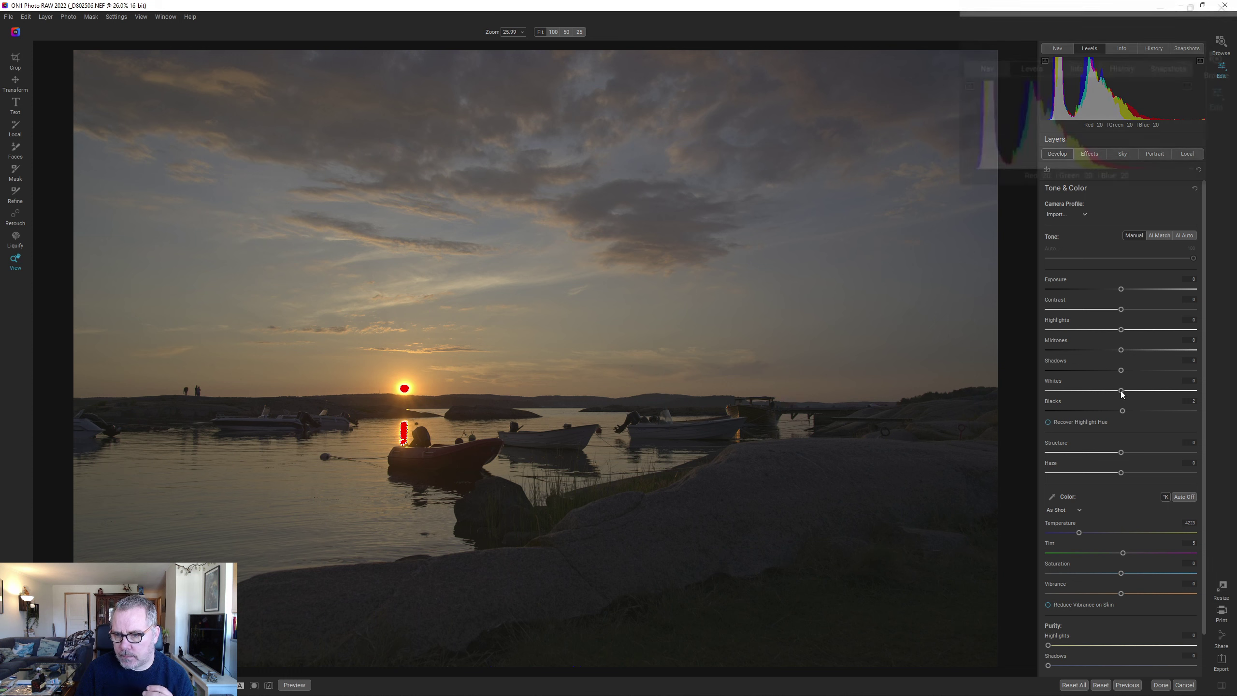
Try raising Exposure to 1 and Whites to about 50, and reset the Tone & Color adjustments
{"action": "left_click_drag", "start_coordinate": [1123, 288], "coordinate": [1137, 290]}
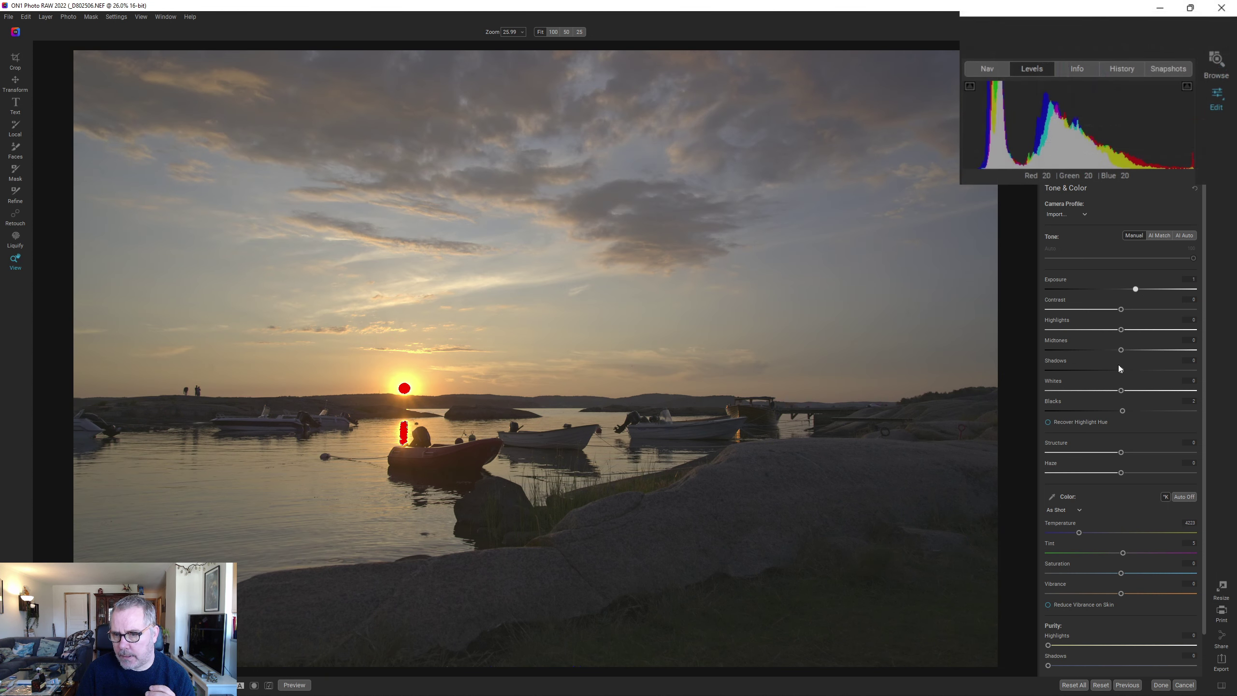
{"action": "left_click_drag", "start_coordinate": [1121, 390], "coordinate": [1159, 390]}
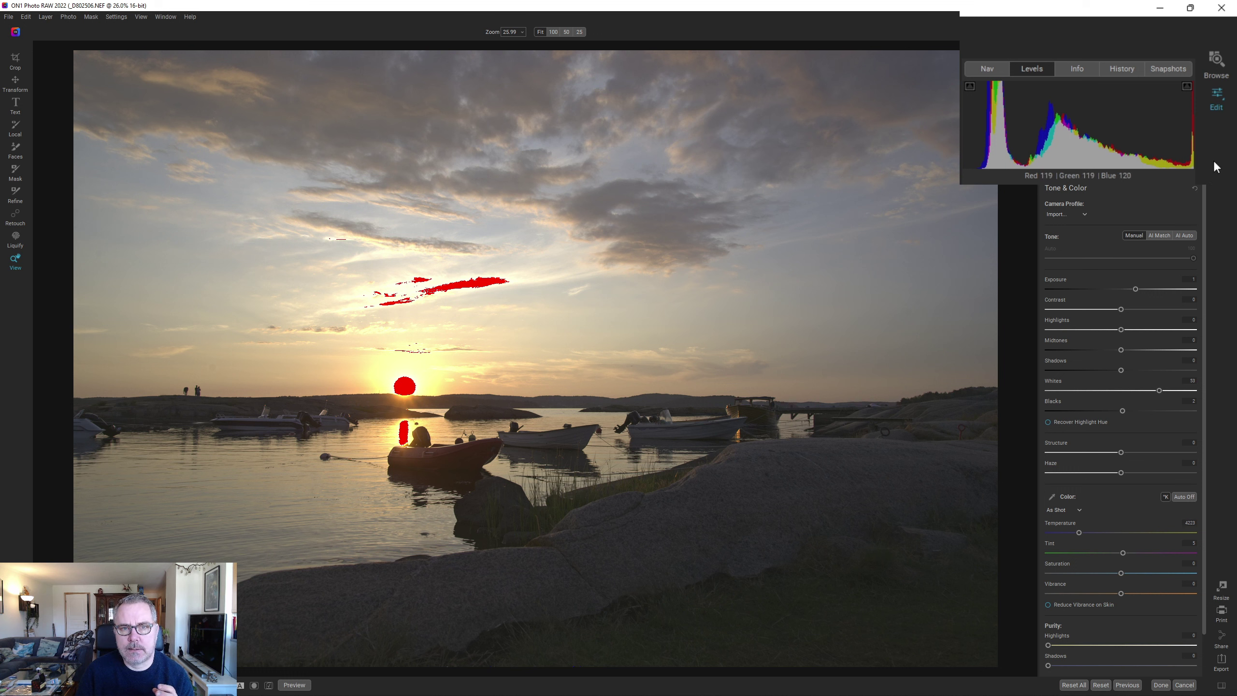
{"action": "left_click", "coordinate": [1123, 391]}
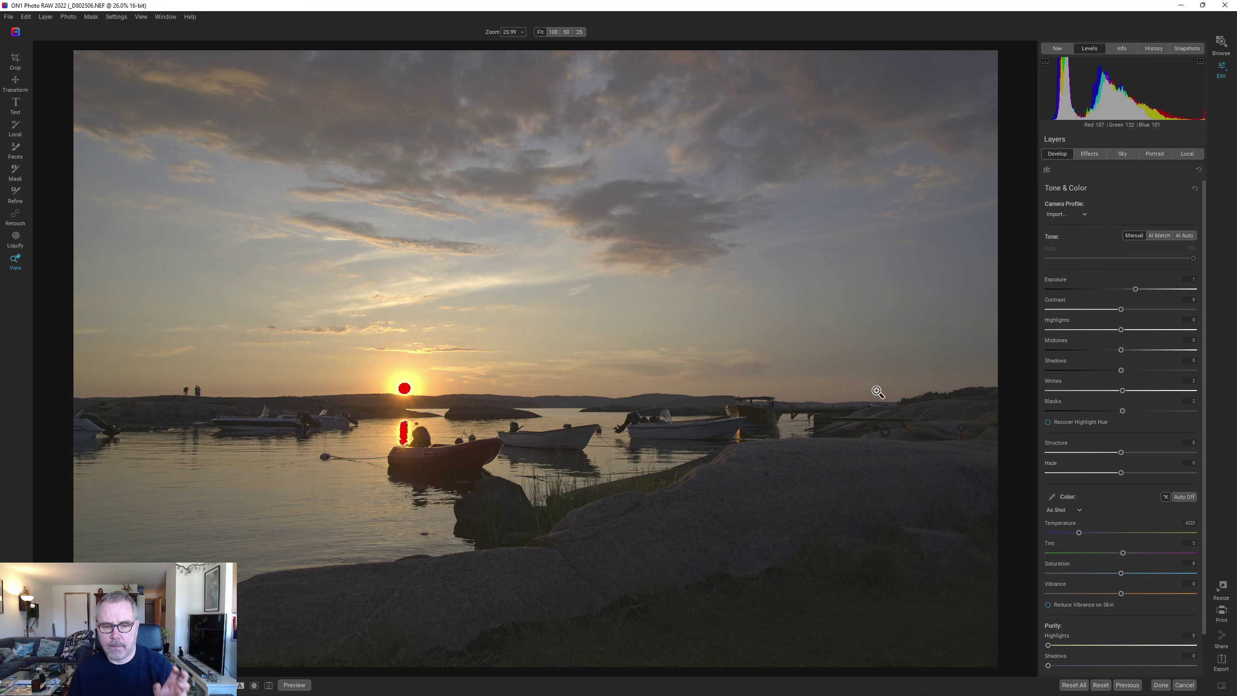
{"action": "left_click", "coordinate": [1195, 188]}
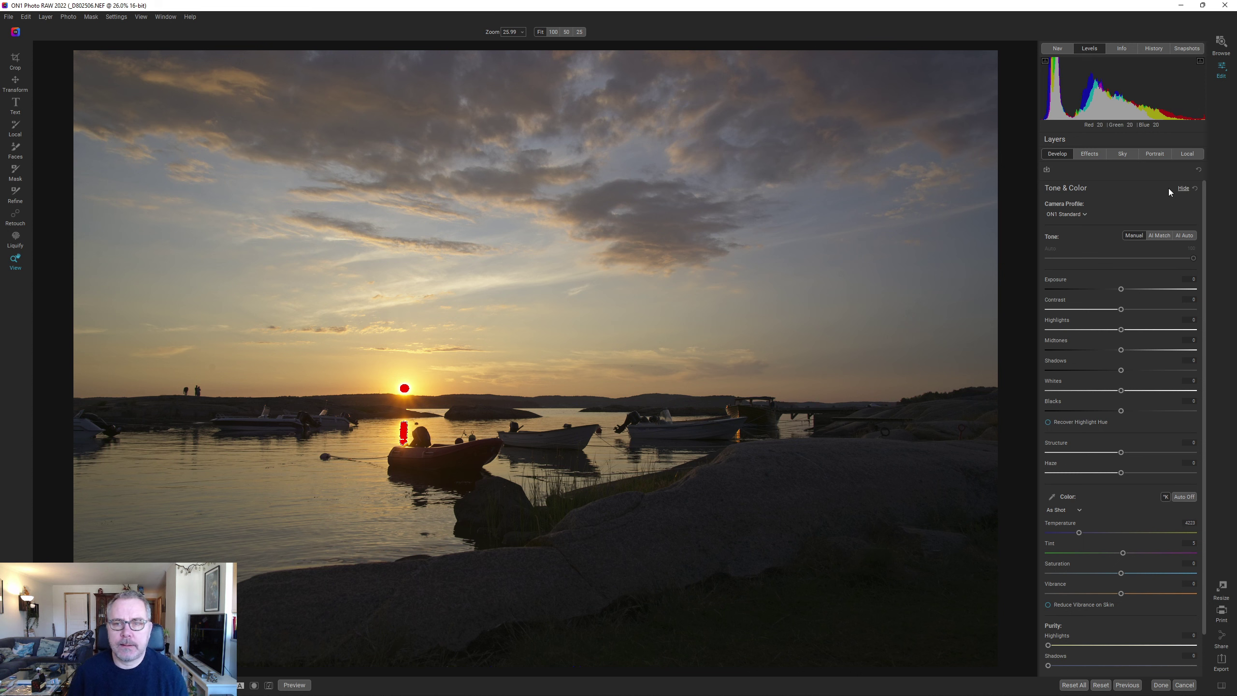
Add a Curves filter to the photo's effects
{"action": "left_click", "coordinate": [1089, 155]}
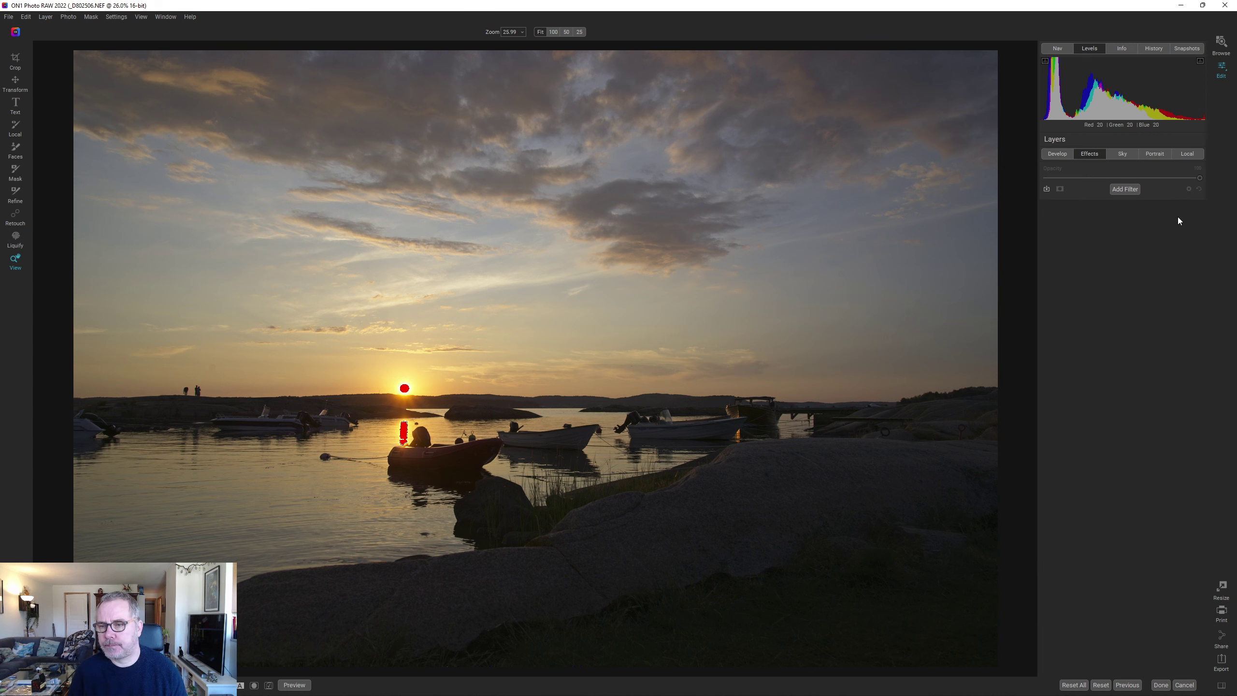
{"action": "left_click", "coordinate": [1129, 189]}
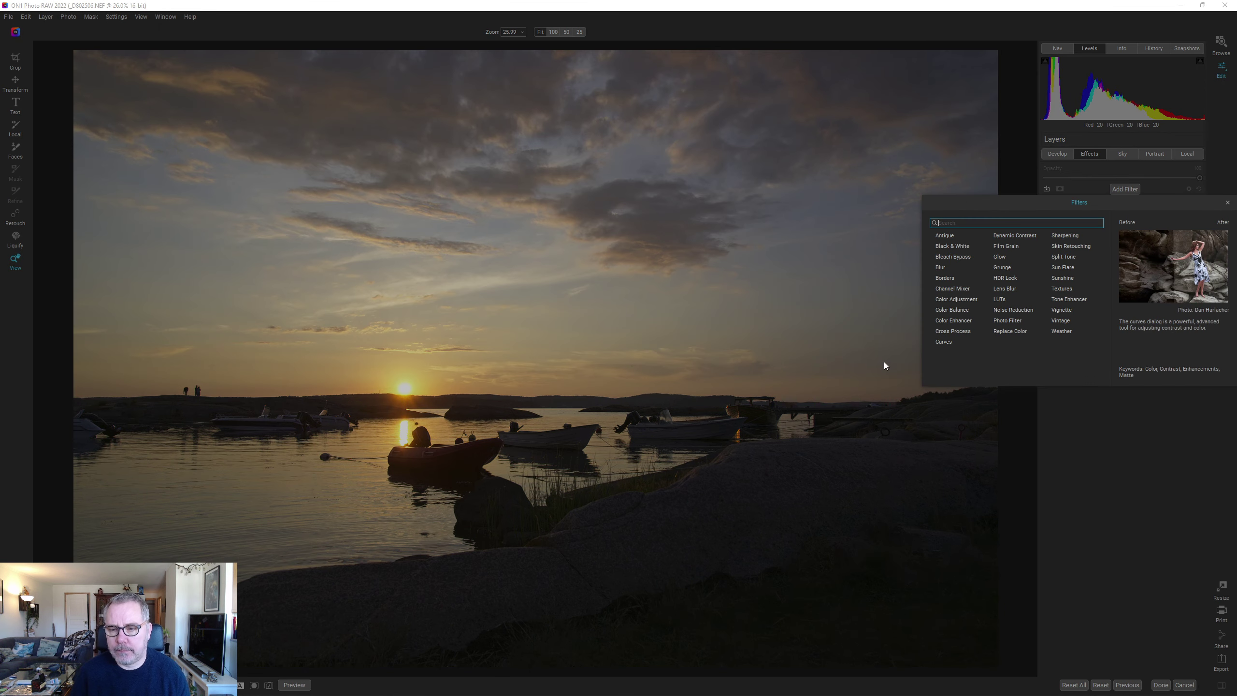
{"action": "left_click", "coordinate": [942, 341]}
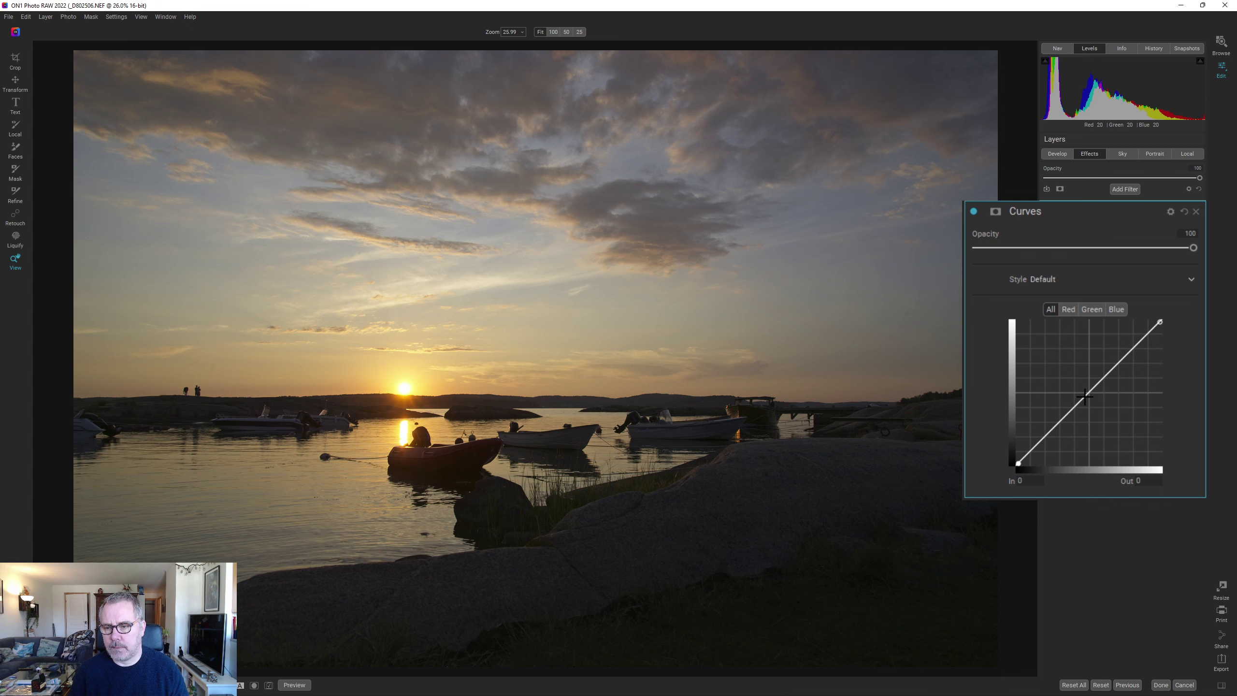
Try bending the curve down to In 162, Out 73 and up to In 90, Out 185, resetting it after each
{"action": "left_click_drag", "start_coordinate": [1089, 397], "coordinate": [1108, 425]}
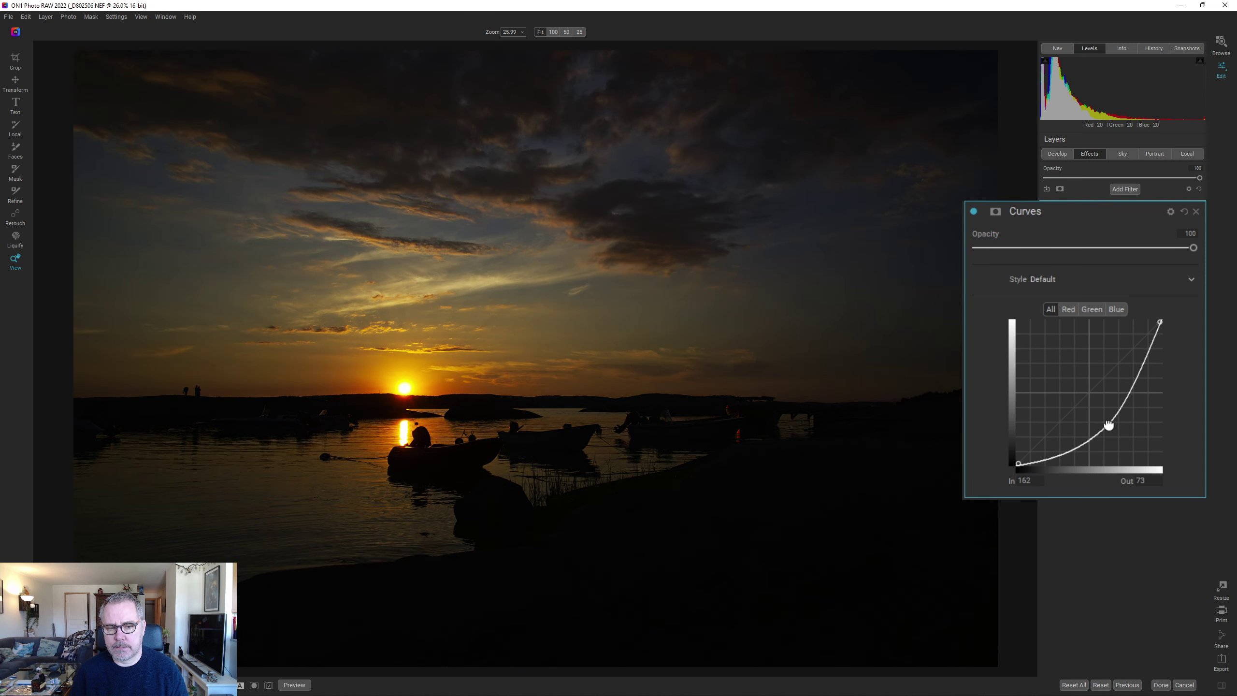
{"action": "left_click", "coordinate": [1184, 212]}
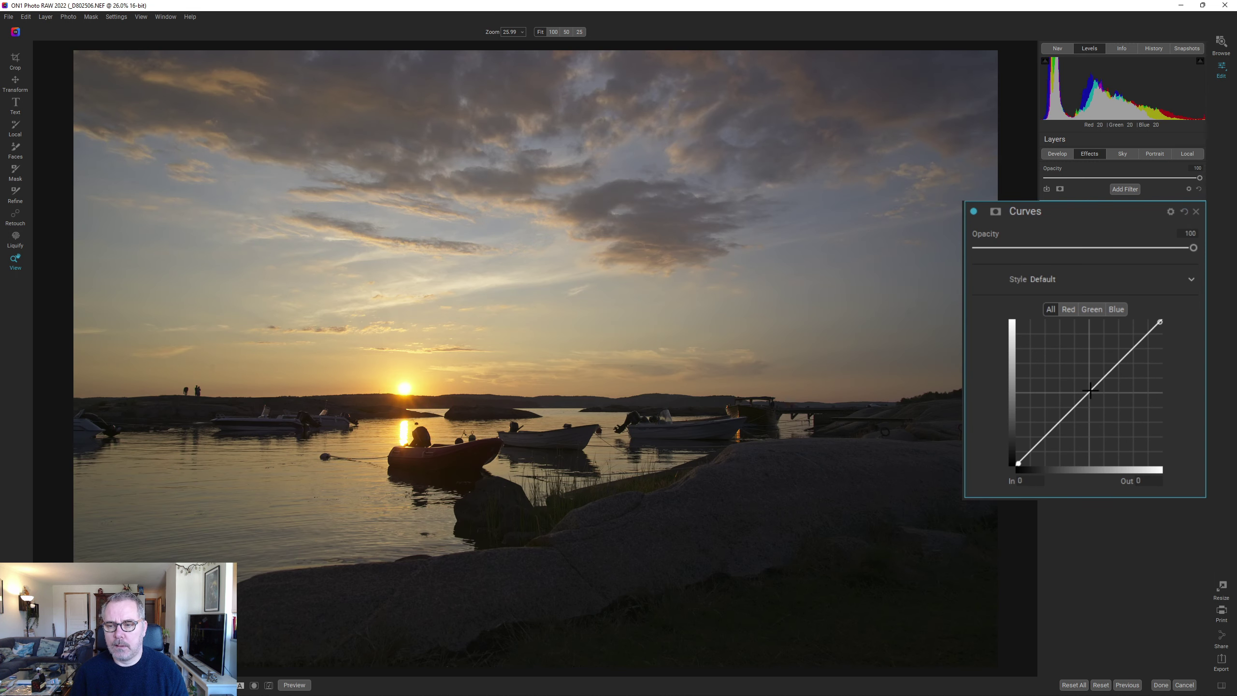
{"action": "left_click_drag", "start_coordinate": [1089, 391], "coordinate": [1067, 361]}
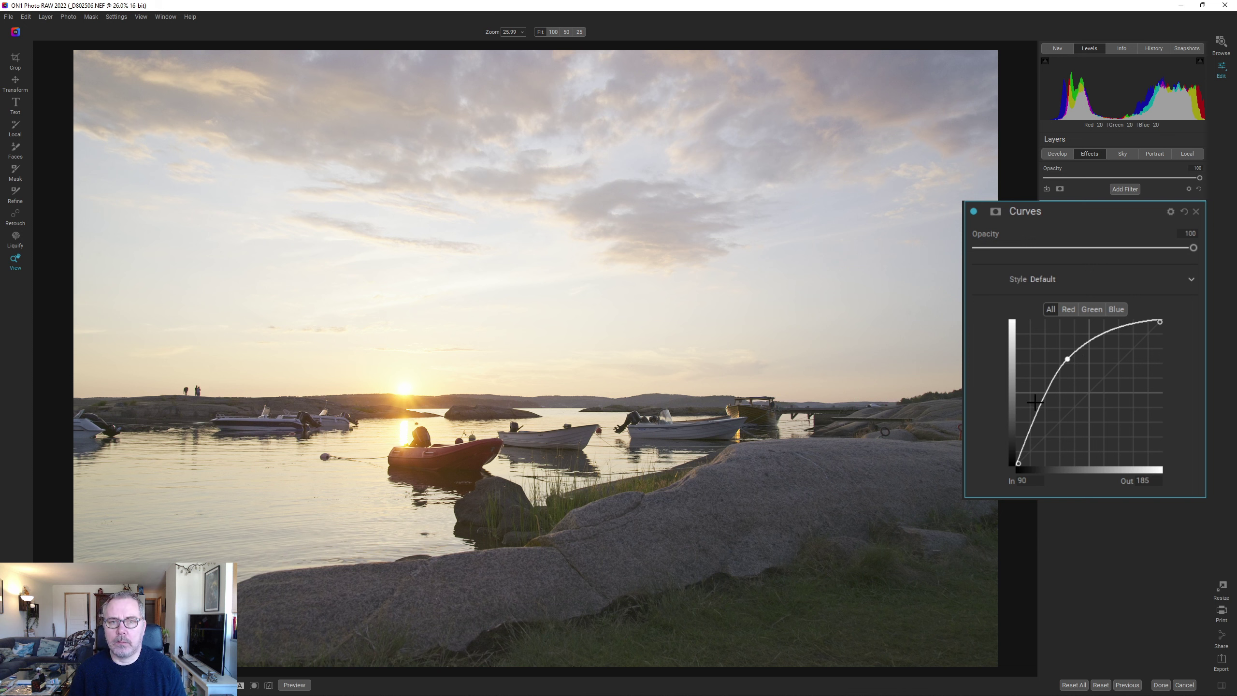
{"action": "left_click", "coordinate": [1183, 213]}
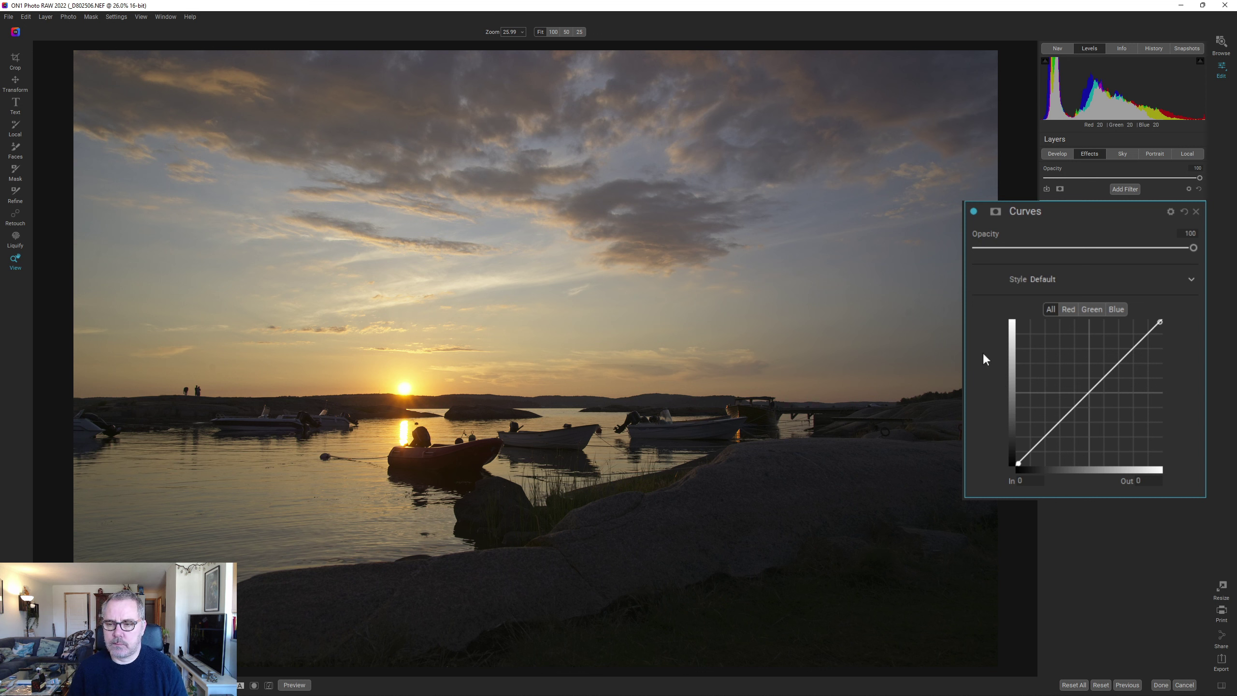
Place curve points in the midtones (128, 126), shadows (54, 51) and highlights (206, 204)
{"action": "left_click", "coordinate": [1089, 393]}
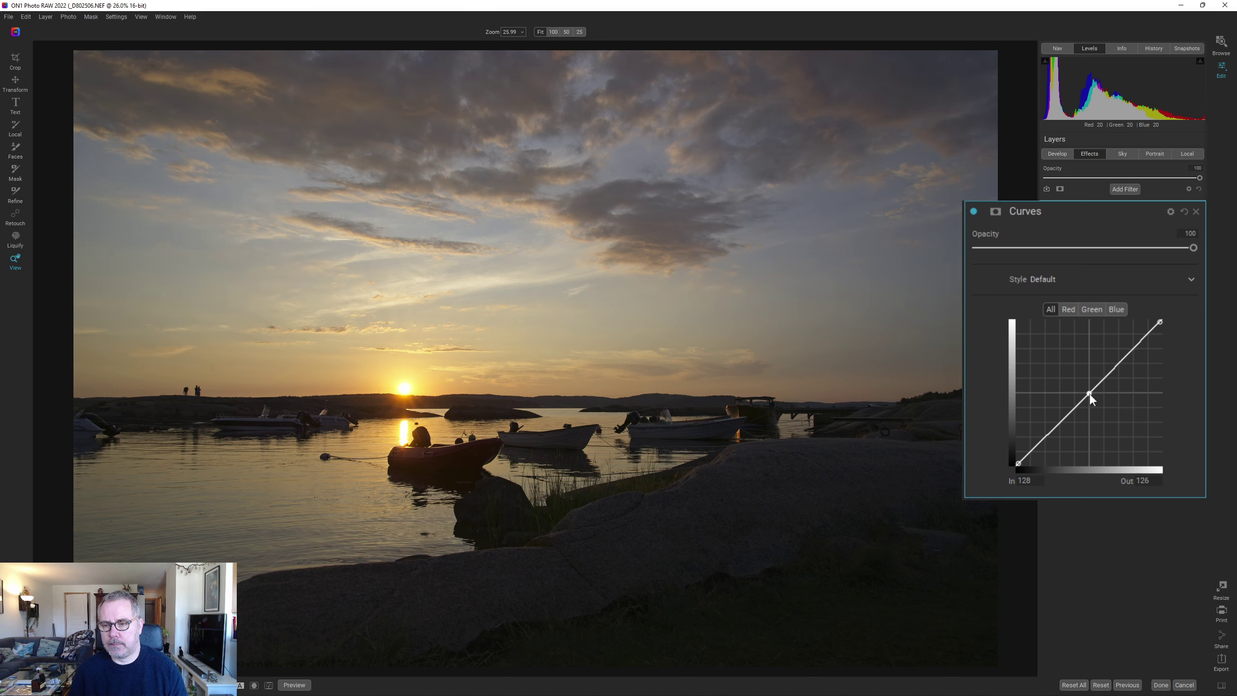
{"action": "left_click", "coordinate": [1046, 436]}
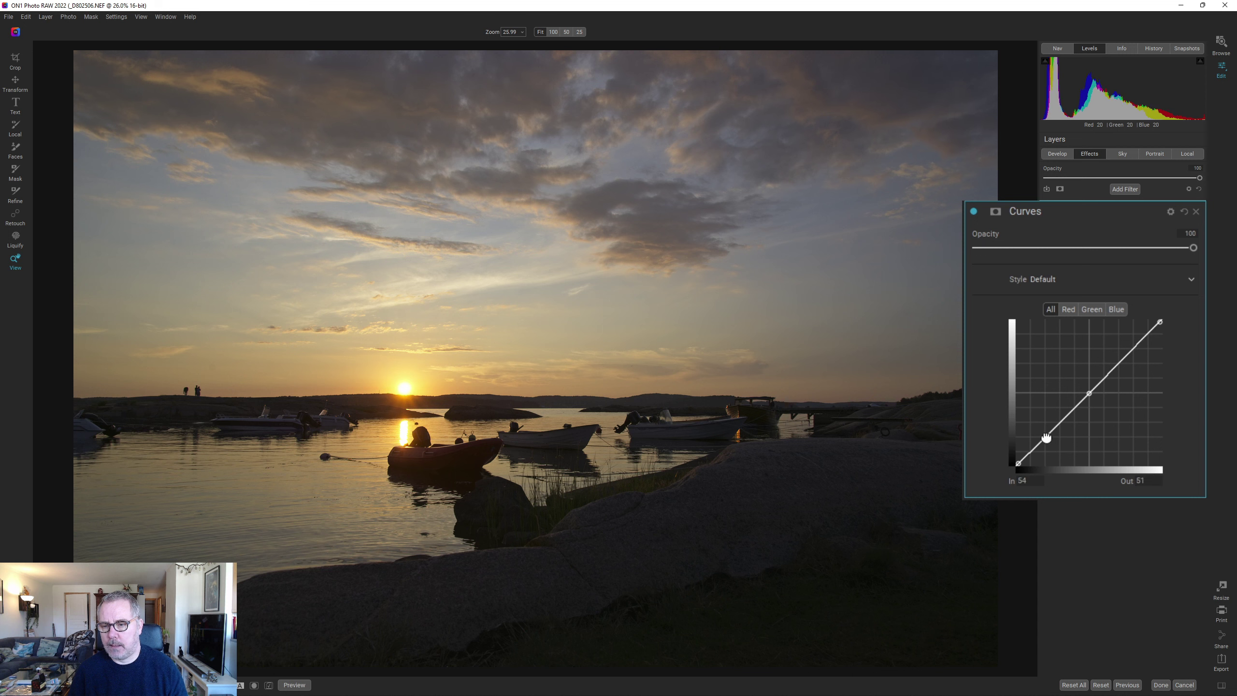
{"action": "left_click", "coordinate": [1134, 349]}
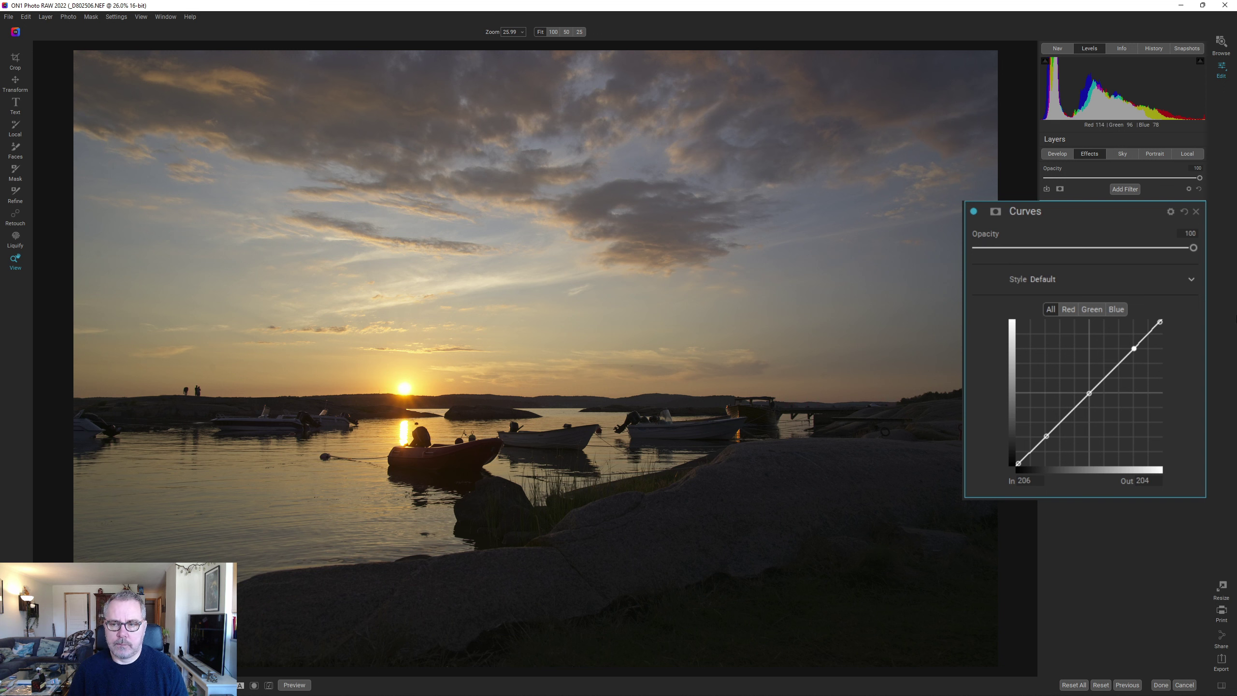
Try lifting the midtone point to In 121, Out 137 and the shadow point to In 52, Out 60, anchoring the curve at 177, 176
{"action": "left_click_drag", "start_coordinate": [1089, 393], "coordinate": [1085, 387]}
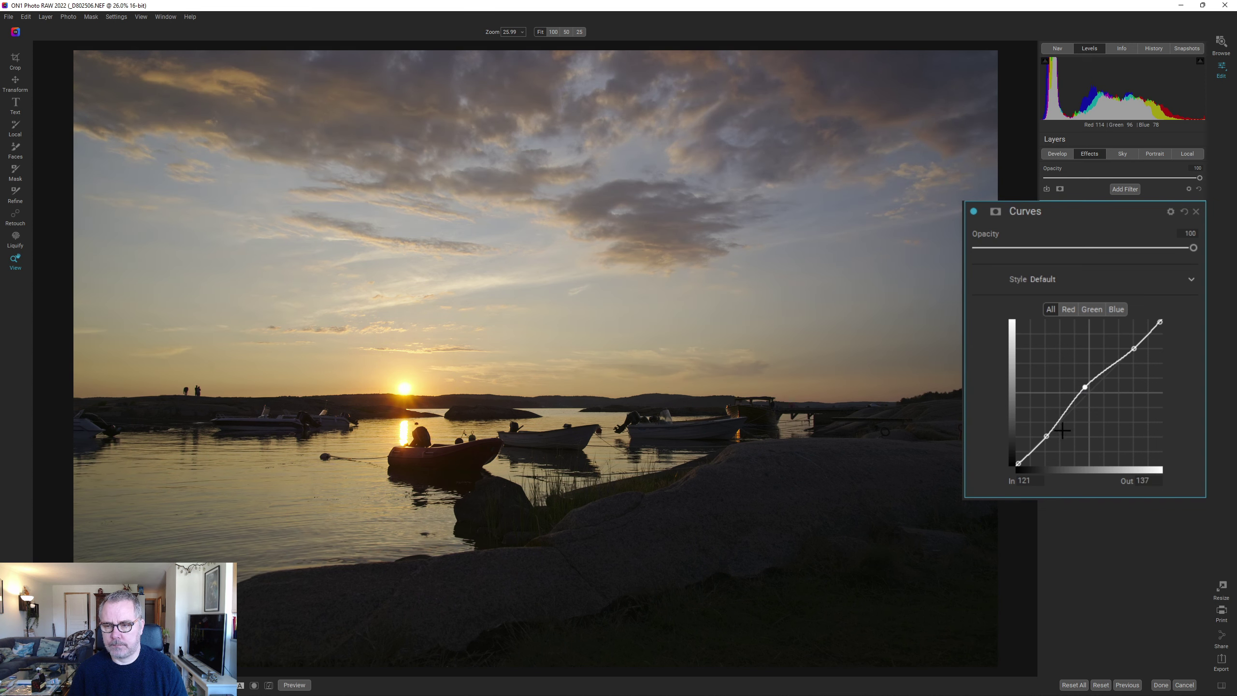
{"action": "left_click_drag", "start_coordinate": [1047, 437], "coordinate": [1046, 432]}
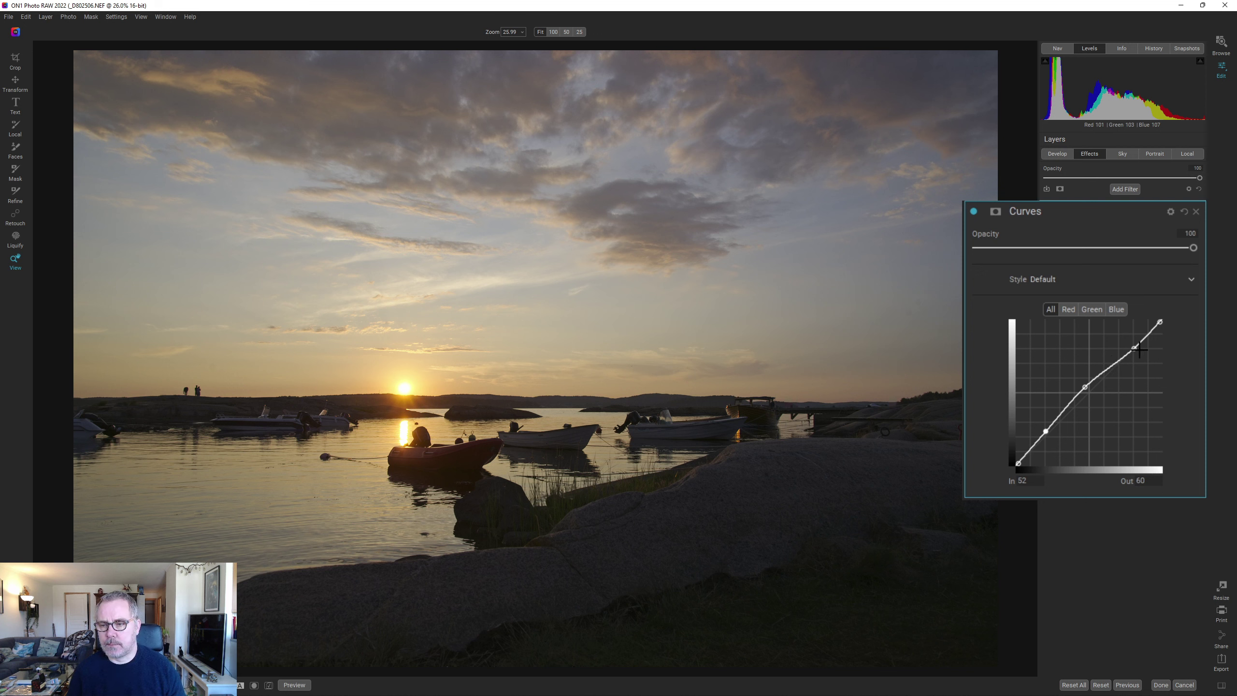
{"action": "left_click", "coordinate": [1116, 365]}
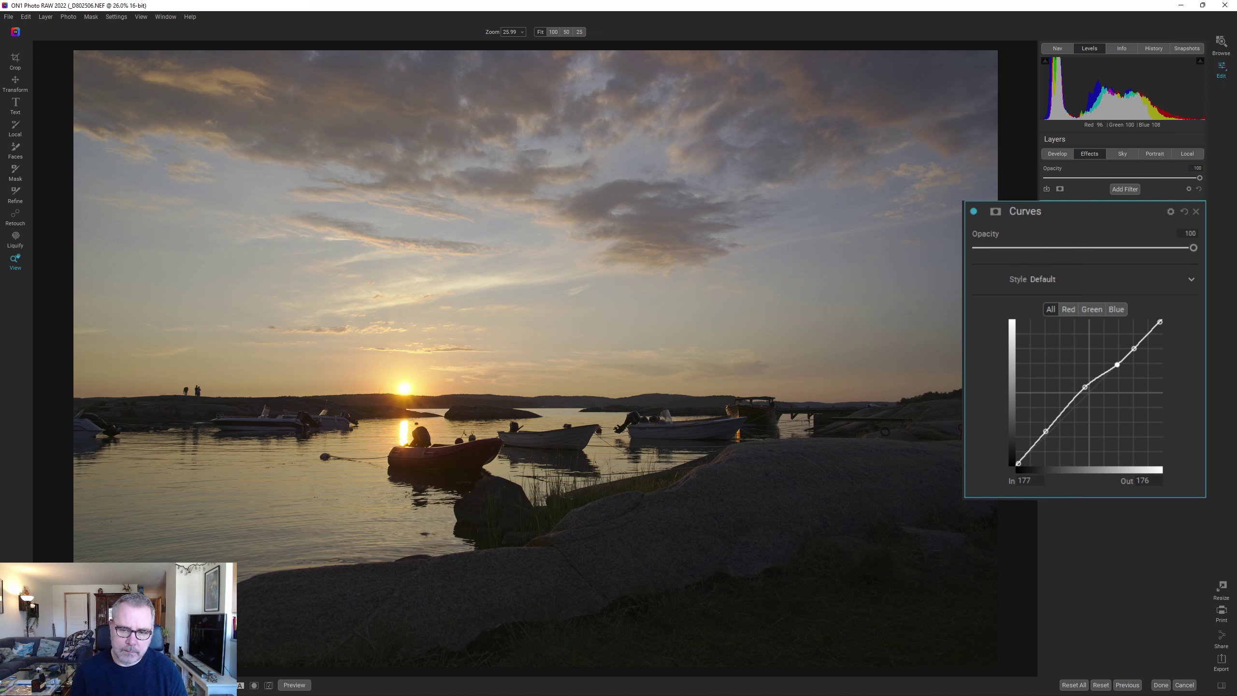
Inspect the sun at 100% magnification and reset the curve
{"action": "left_click", "coordinate": [397, 395]}
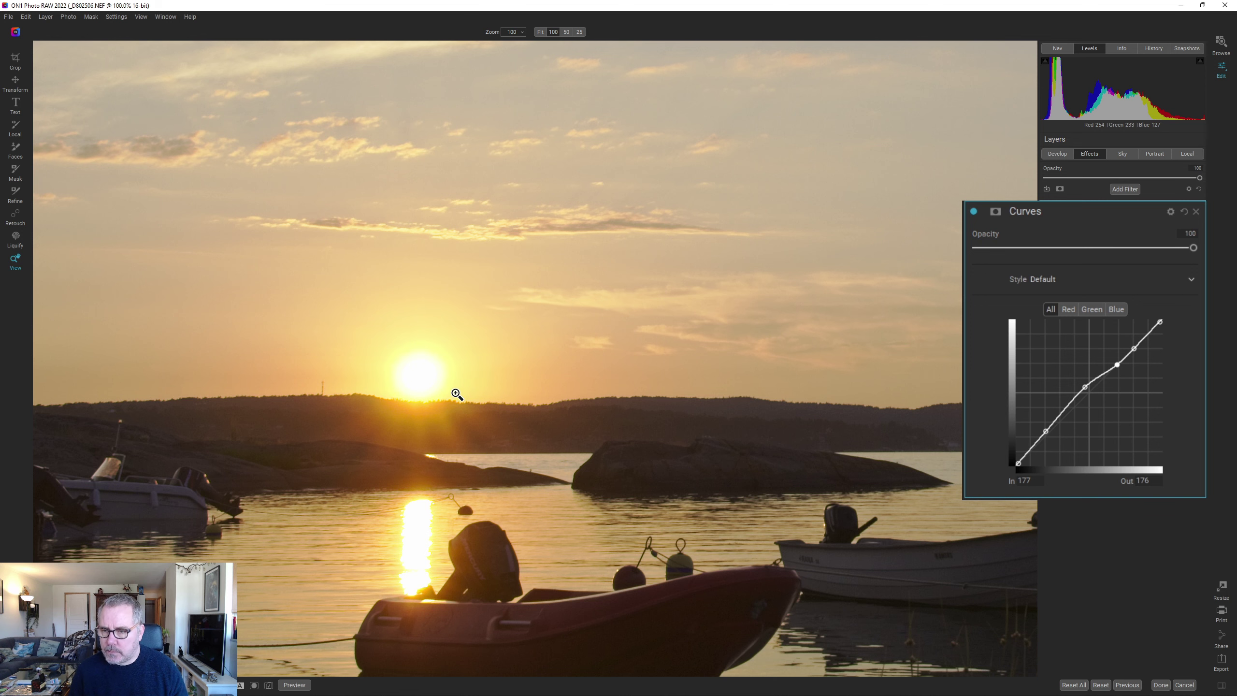
{"action": "left_click", "coordinate": [474, 395]}
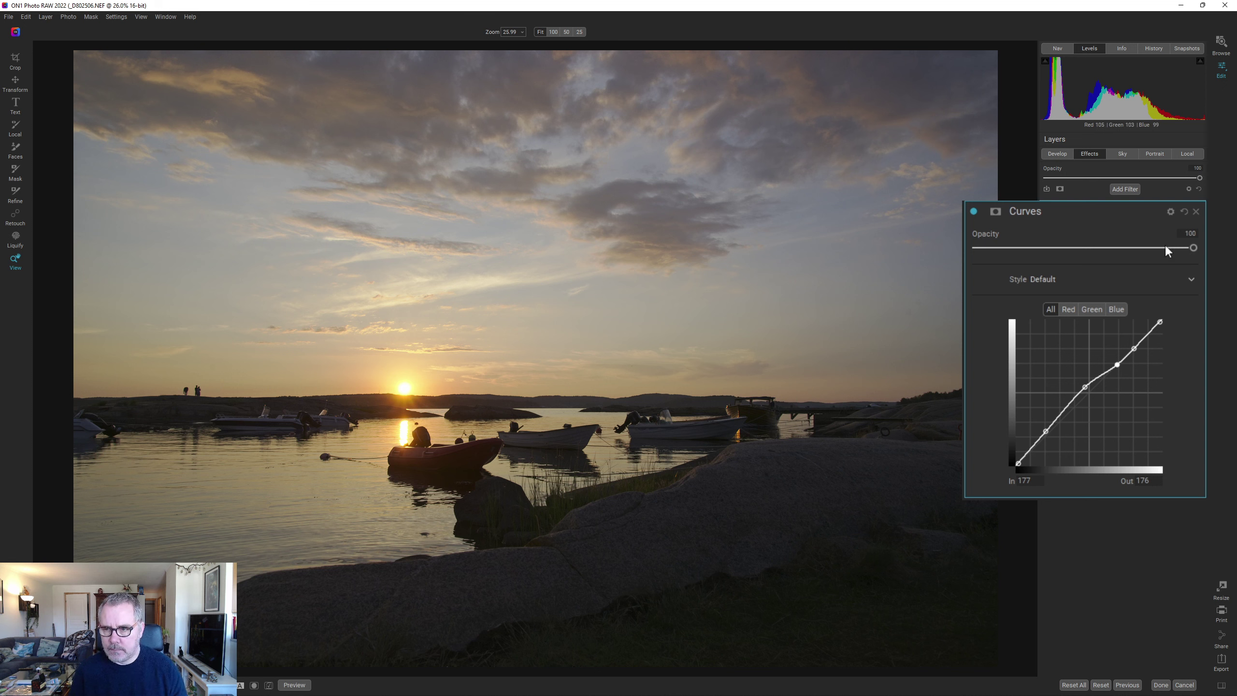
{"action": "left_click", "coordinate": [1184, 212]}
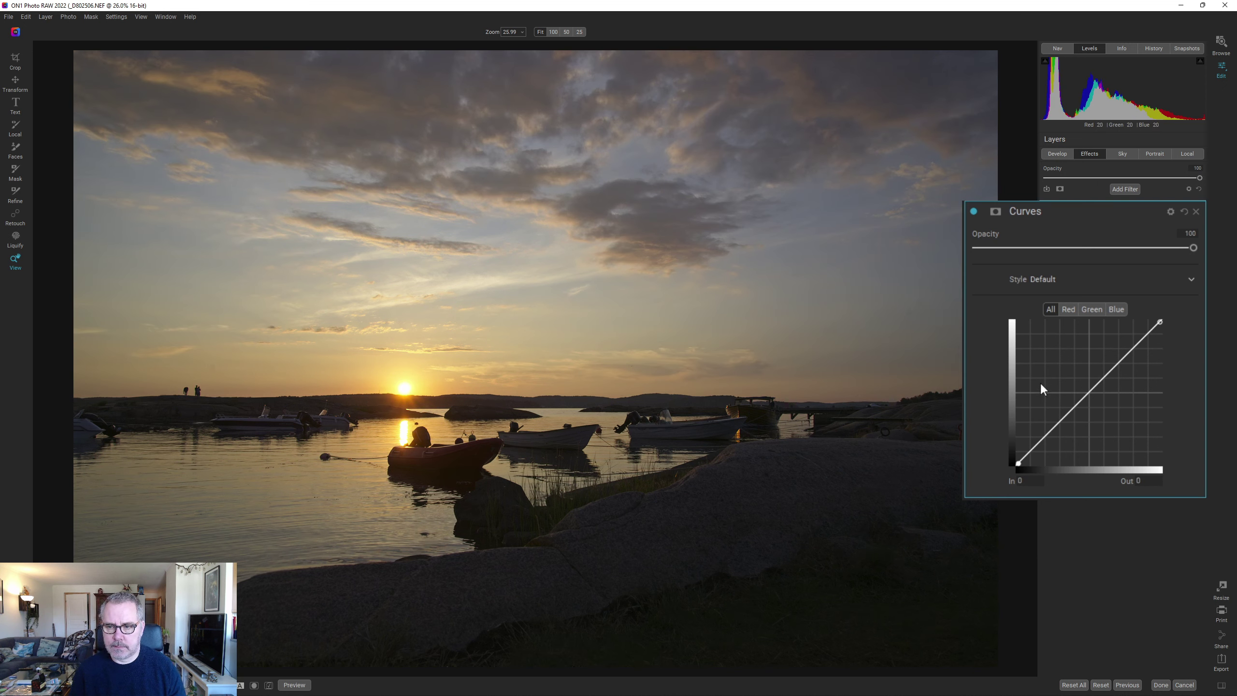
Anchor the straight curve with a midtone point (128, 126), a shadow point (60, 57) and a highlight point (199, 199)
{"action": "left_click", "coordinate": [1088, 393]}
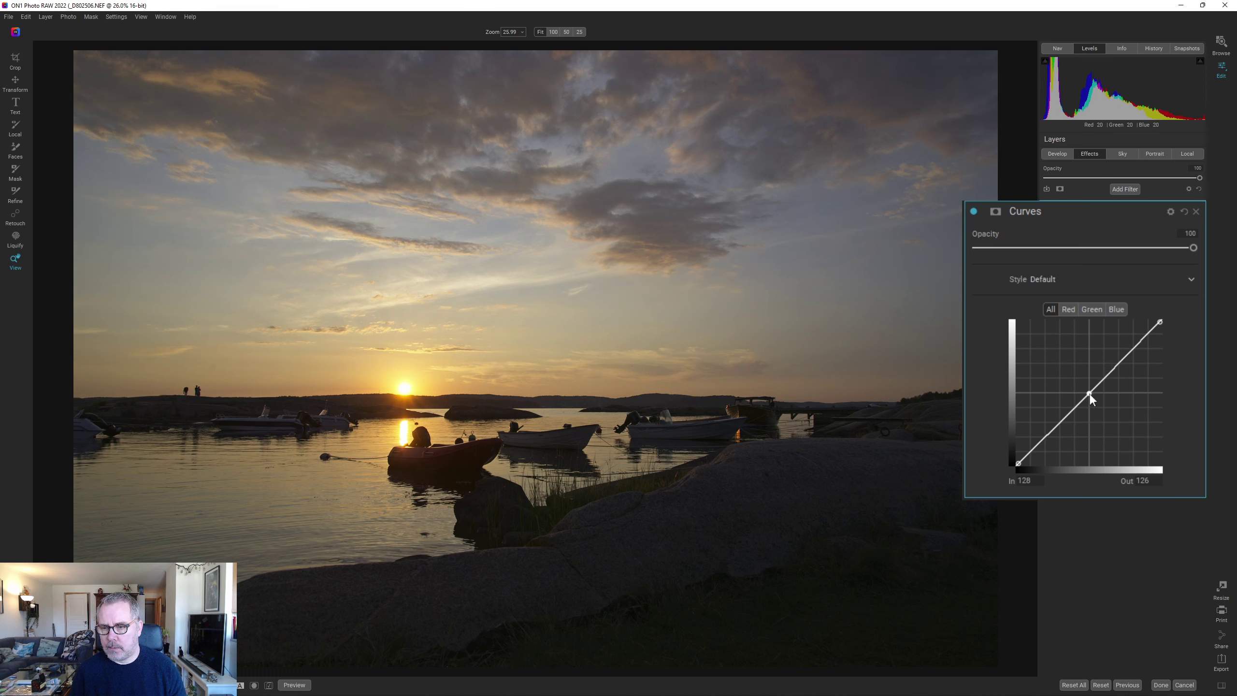
{"action": "left_click", "coordinate": [1049, 431]}
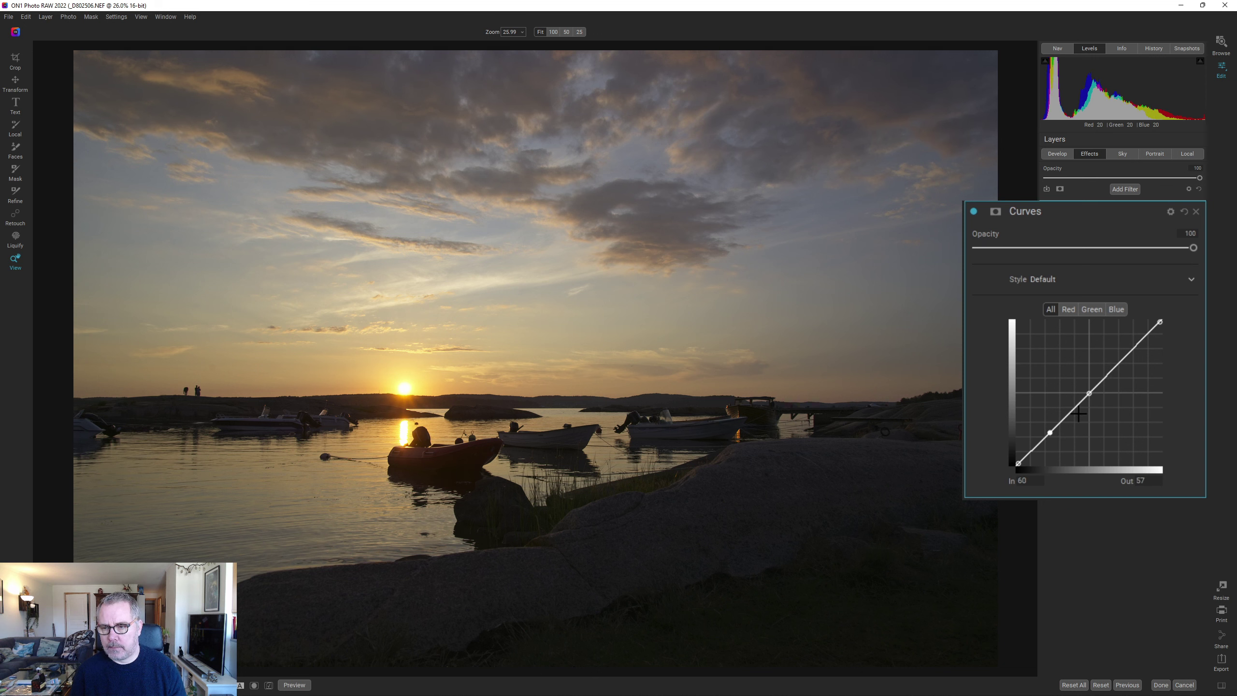
{"action": "left_click", "coordinate": [1129, 350]}
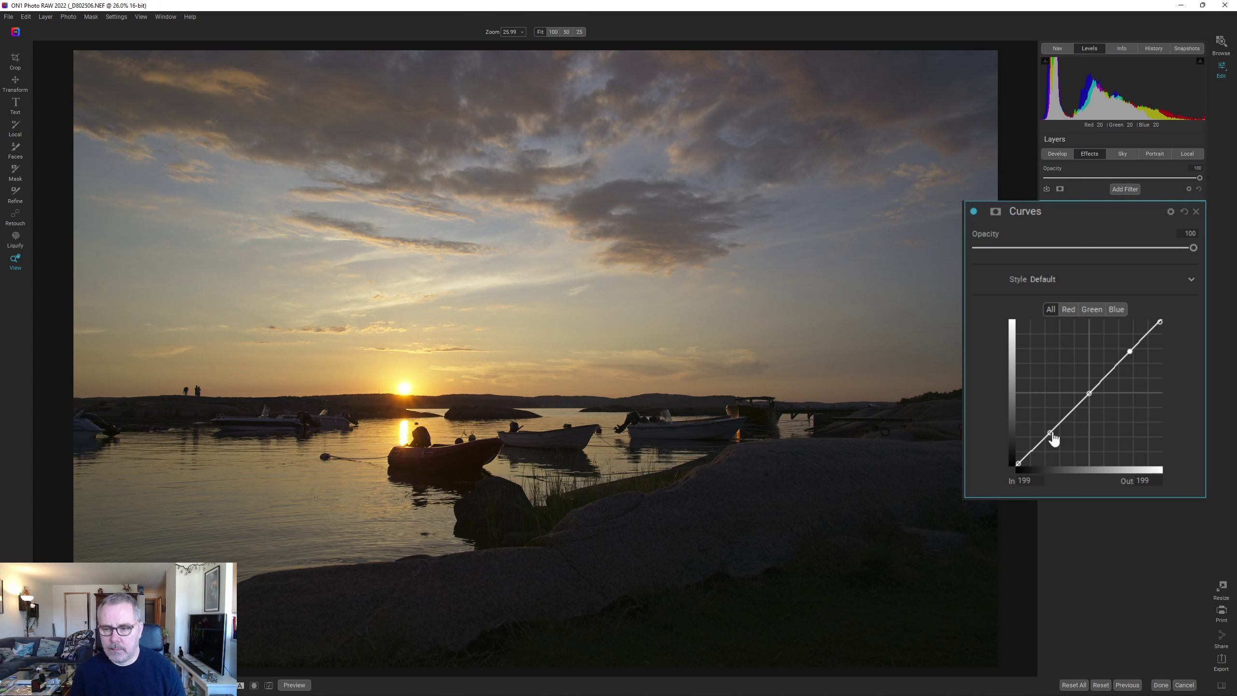
Flatten the contrast by raising the shadow point to about In 46, Out 78 and lowering the highlight point to In 202, Out 168
{"action": "left_click_drag", "start_coordinate": [1051, 434], "coordinate": [1046, 429]}
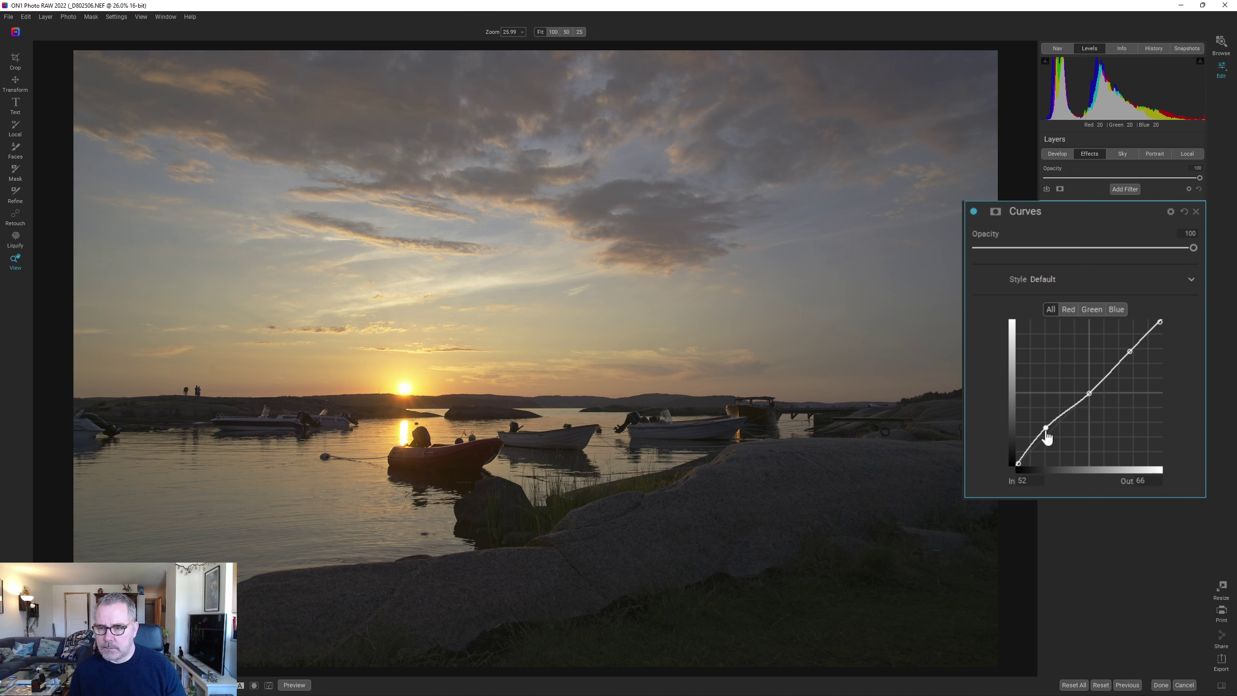
{"action": "left_click_drag", "start_coordinate": [1044, 431], "coordinate": [1043, 427]}
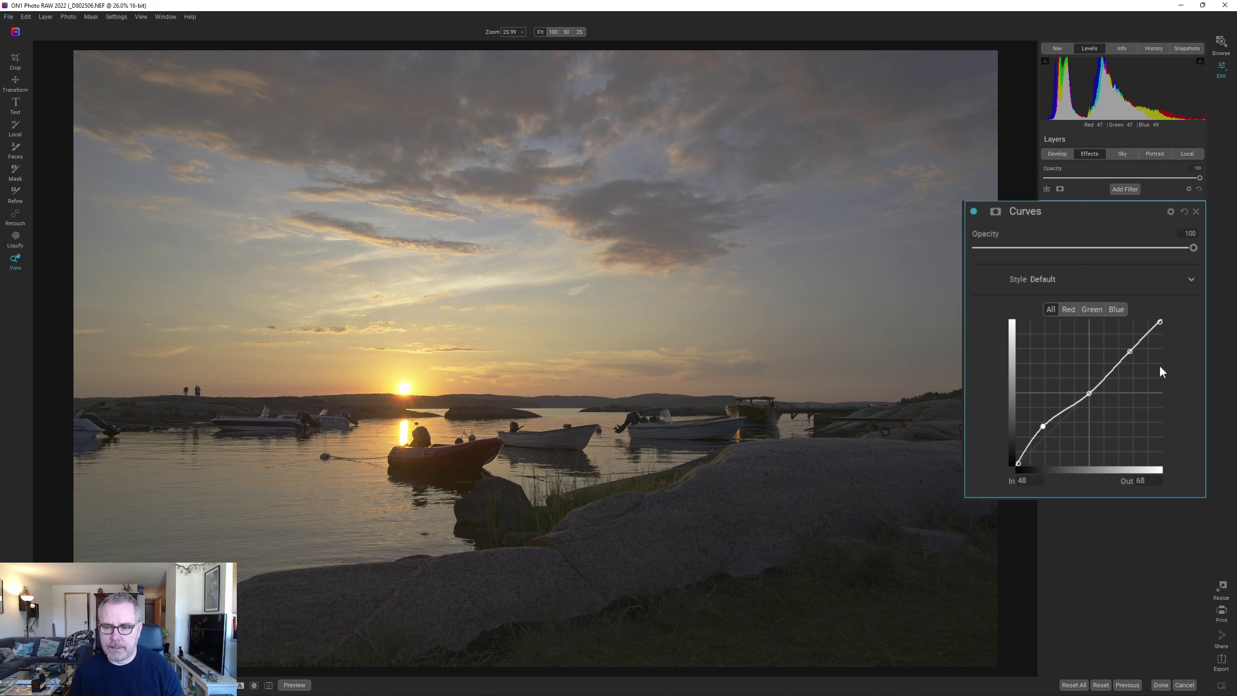
{"action": "left_click", "coordinate": [1131, 351]}
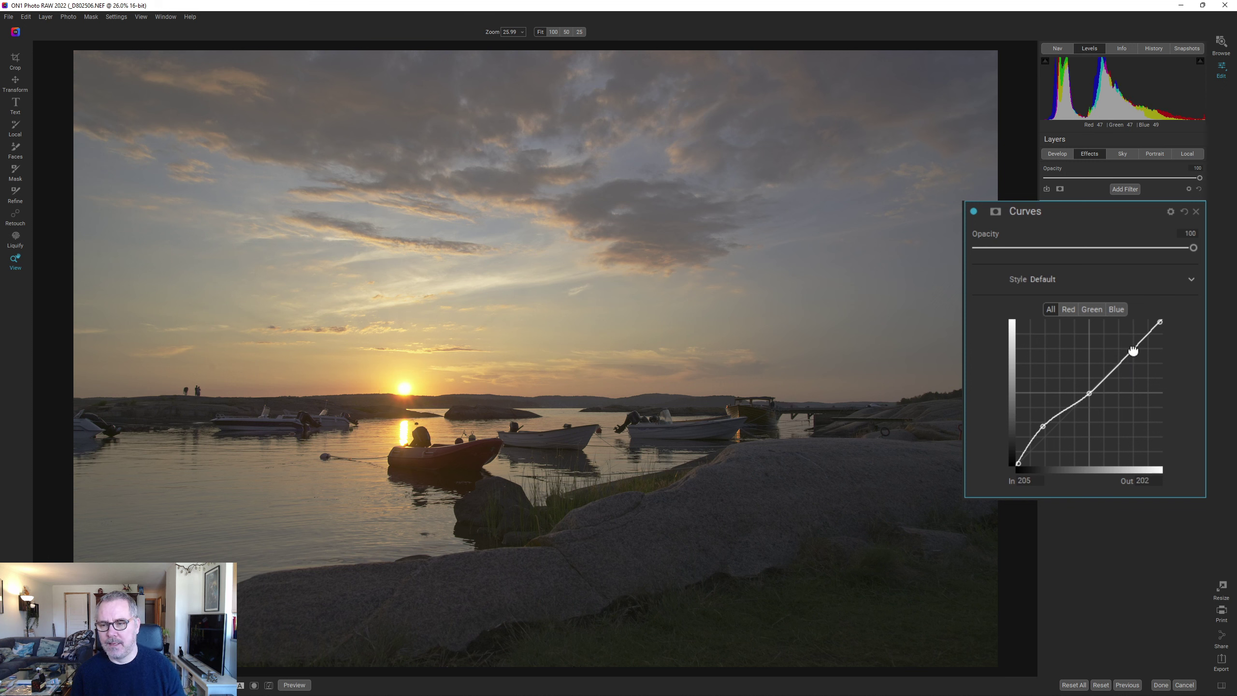
{"action": "left_click_drag", "start_coordinate": [1131, 351], "coordinate": [1131, 370]}
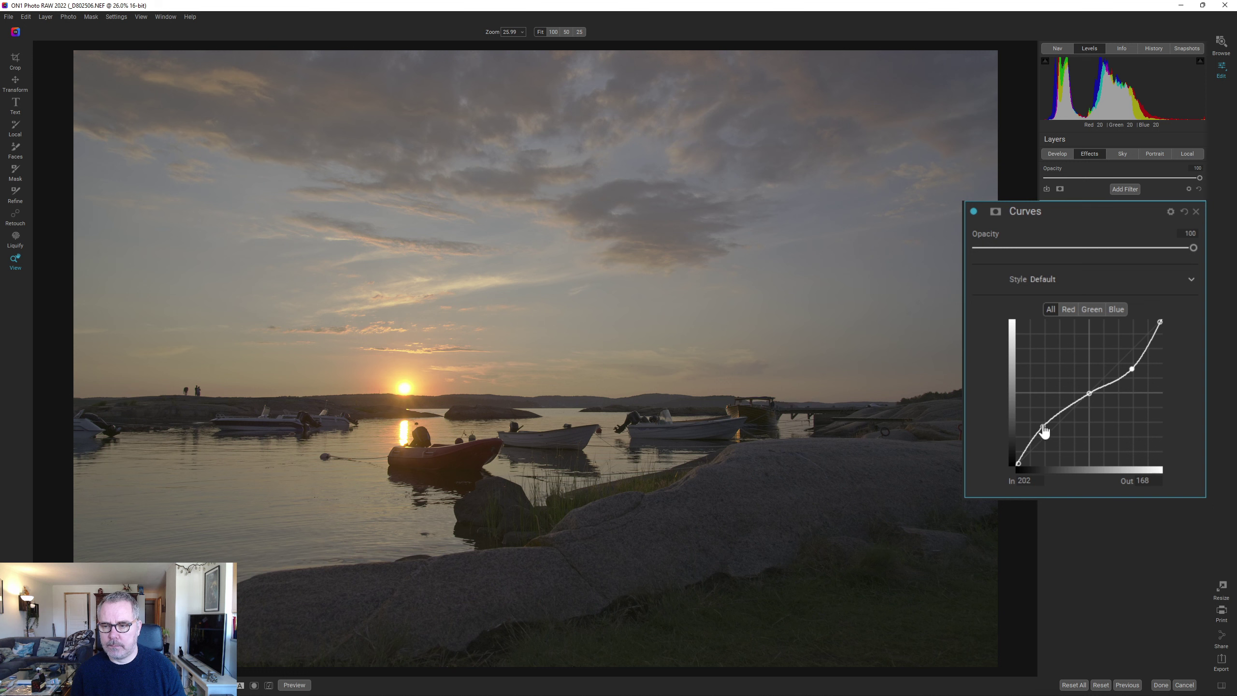
{"action": "left_click_drag", "start_coordinate": [1043, 426], "coordinate": [1042, 421]}
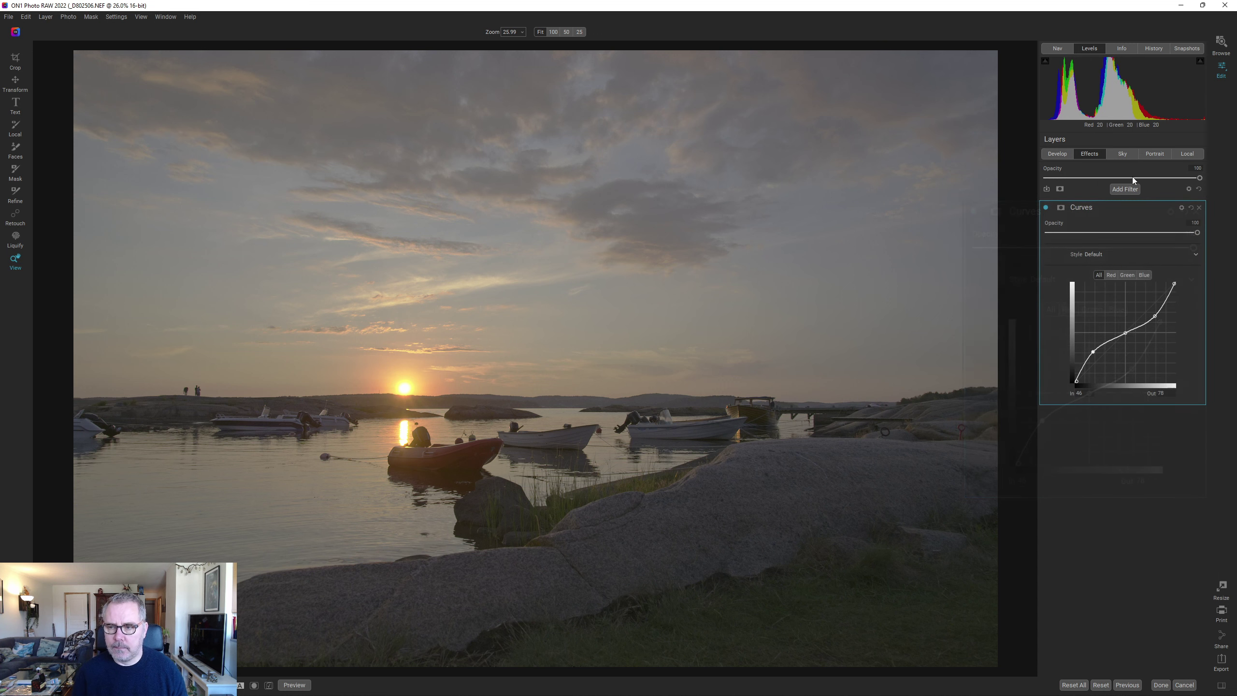
Collapse the adjusted Curves filter and add a second Curves filter above it
{"action": "left_click", "coordinate": [1122, 208]}
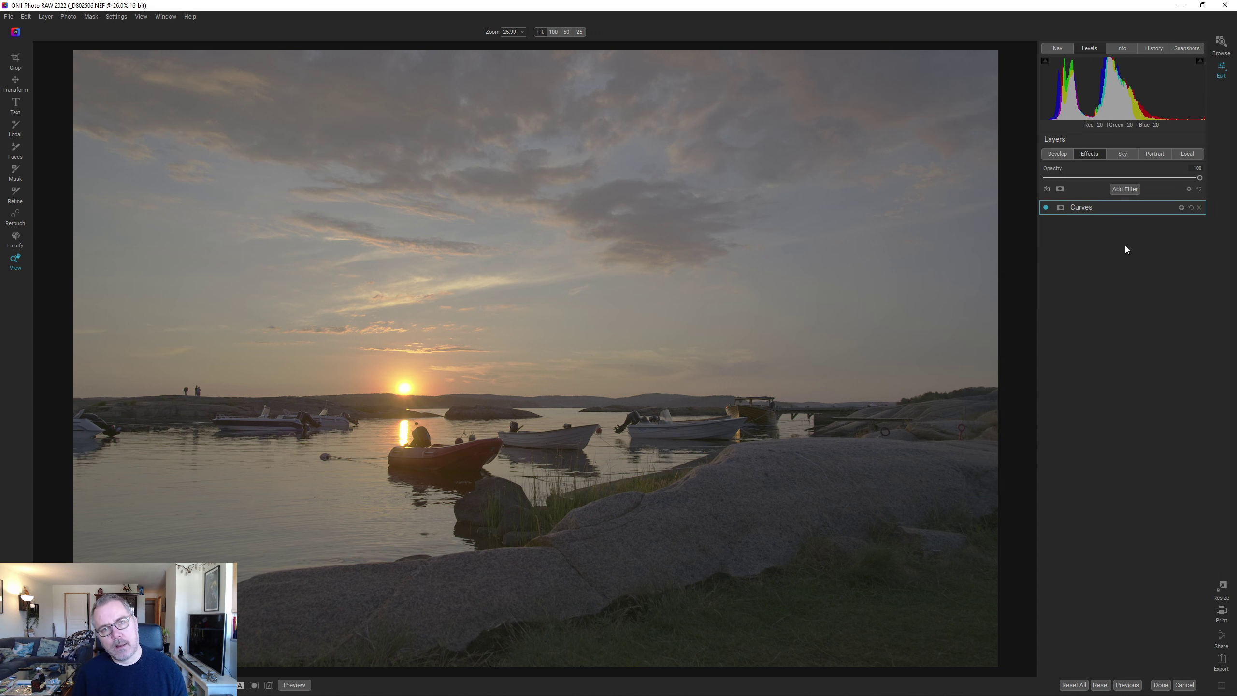
{"action": "left_click", "coordinate": [1128, 190]}
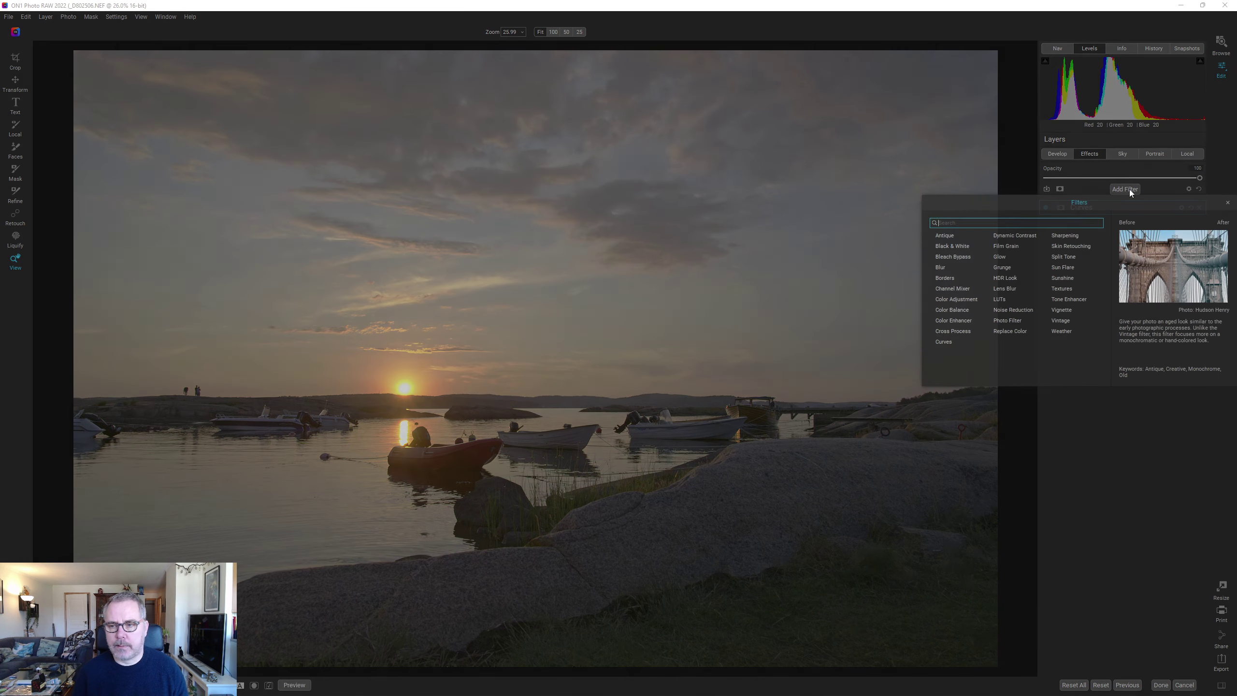
{"action": "left_click", "coordinate": [945, 342]}
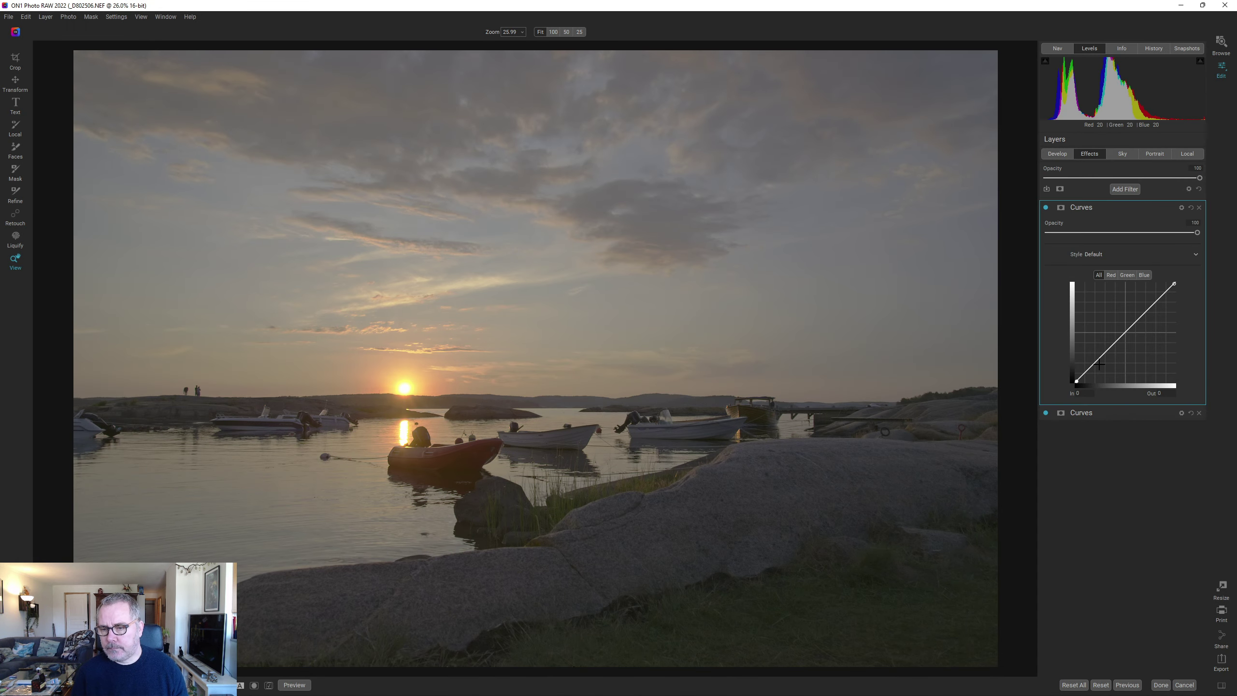
Move the black point of the second Curves filter inward to In 23, Out 0, using the clipping overlay as a guide
{"action": "left_click_drag", "start_coordinate": [1119, 417], "coordinate": [866, 447]}
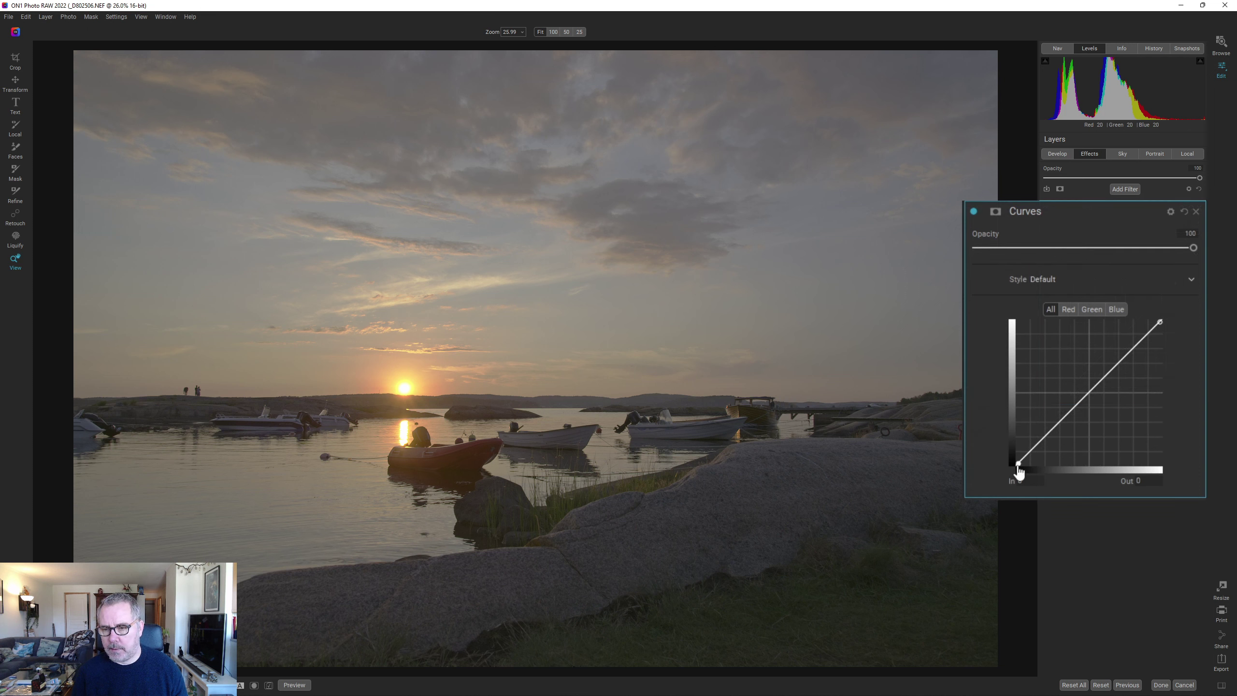
{"action": "left_click_drag", "start_coordinate": [1021, 471], "coordinate": [1027, 471]}
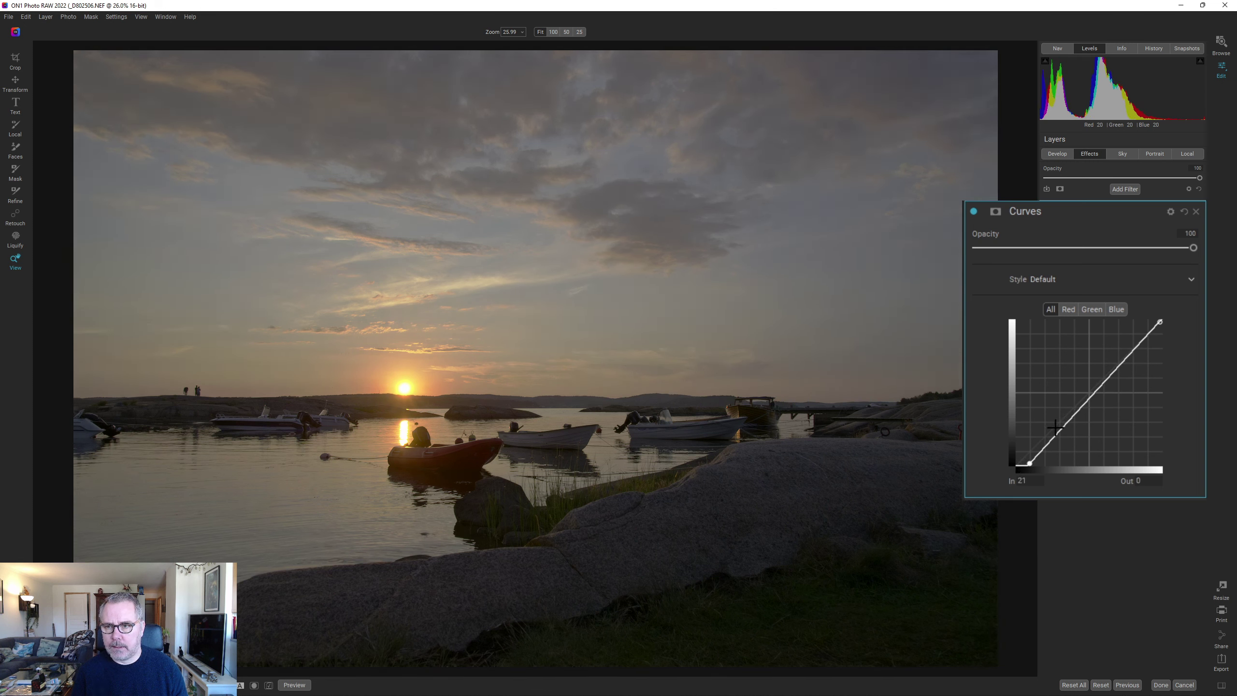
{"action": "left_click", "coordinate": [1200, 61]}
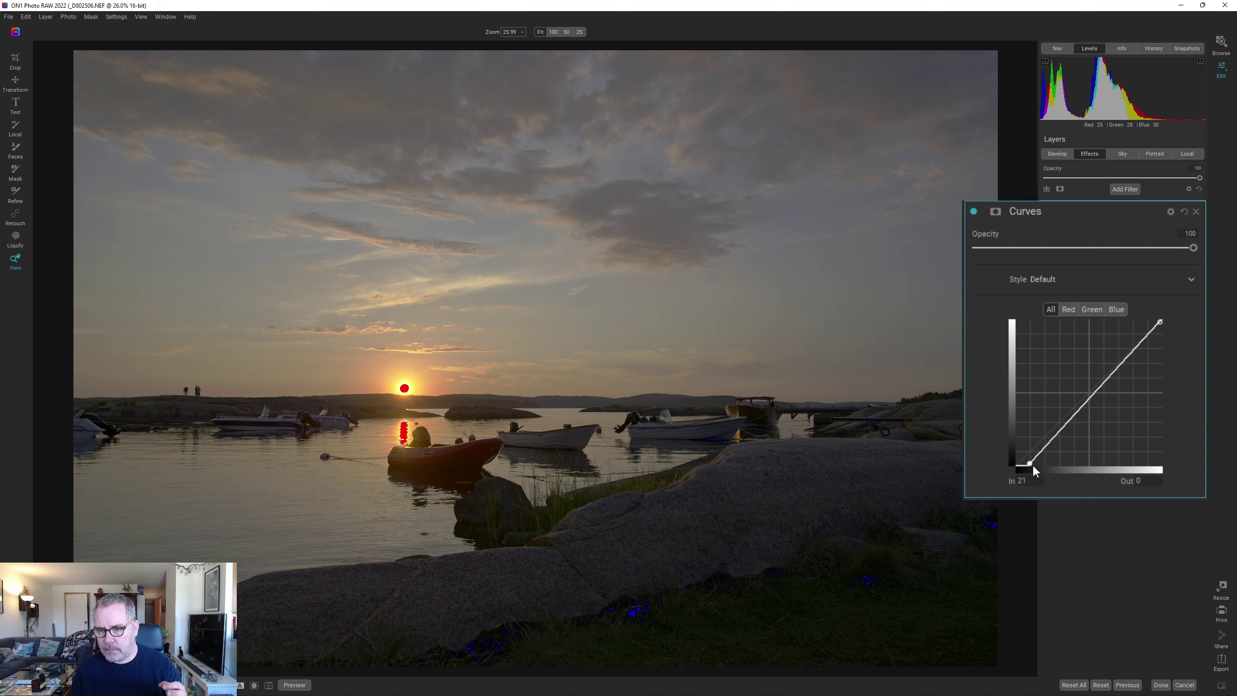
{"action": "left_click_drag", "start_coordinate": [1028, 468], "coordinate": [1028, 476]}
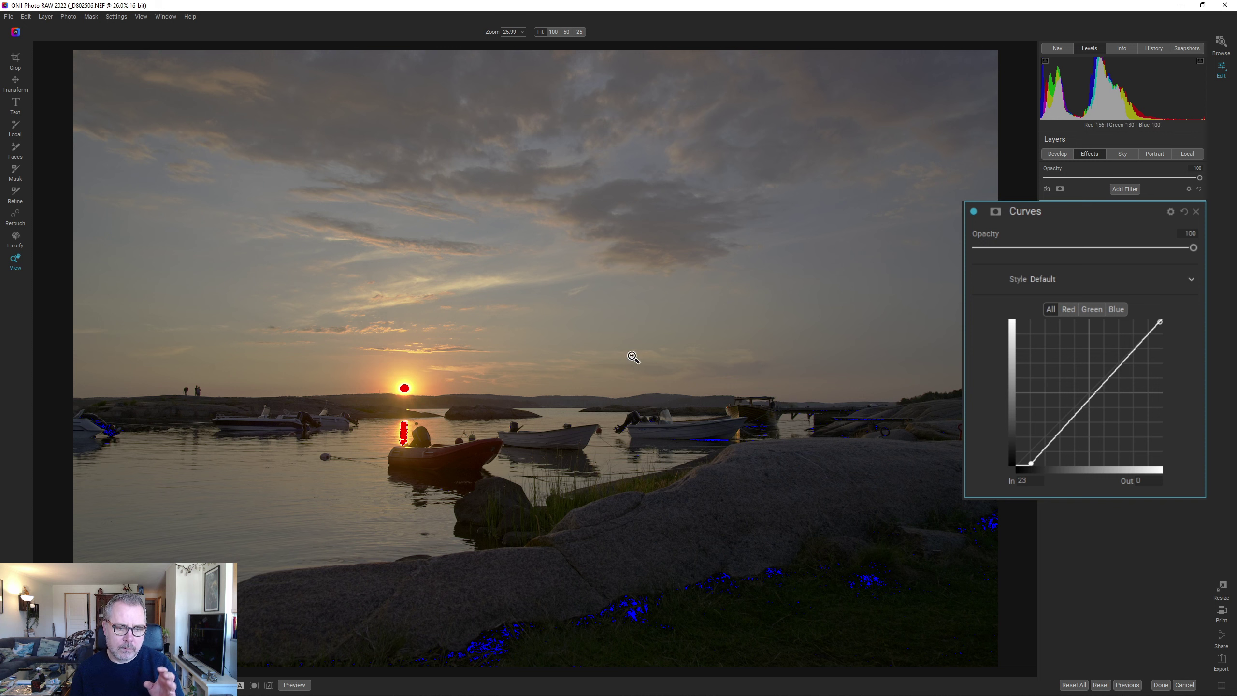
Set the white point to In 213, Out 255, judging the highlights around the sun at 100% magnification
{"action": "left_click", "coordinate": [1160, 322]}
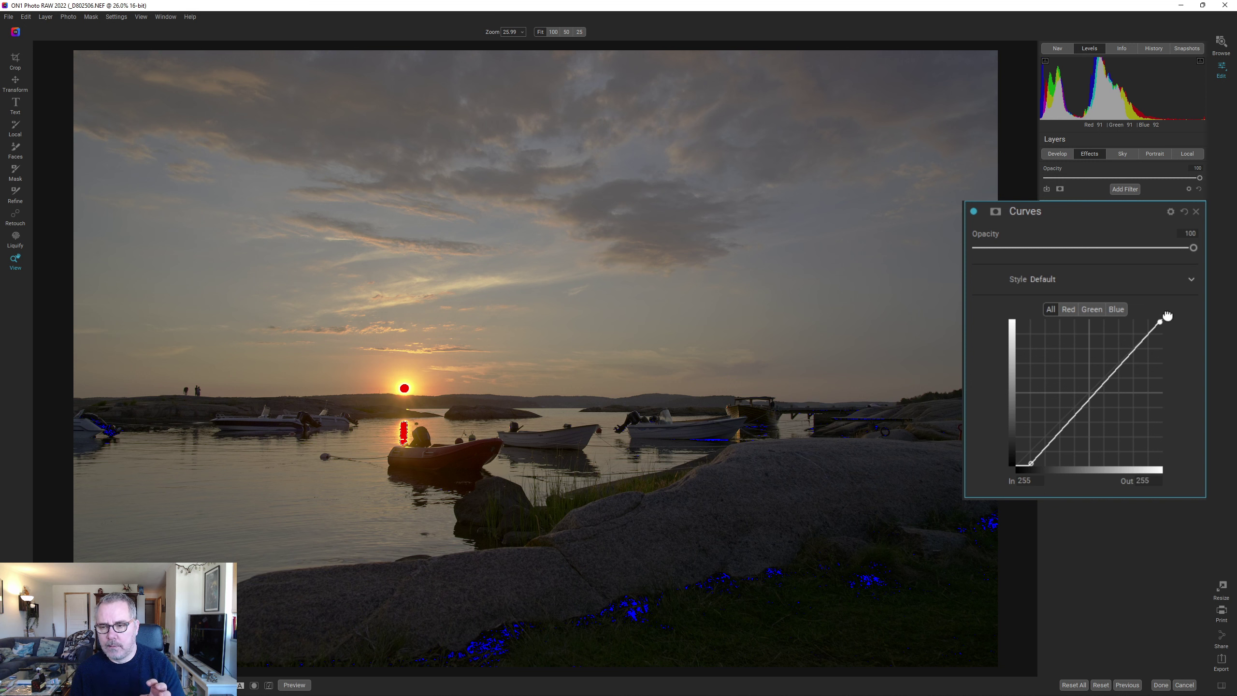
{"action": "left_click_drag", "start_coordinate": [1161, 314], "coordinate": [1118, 316]}
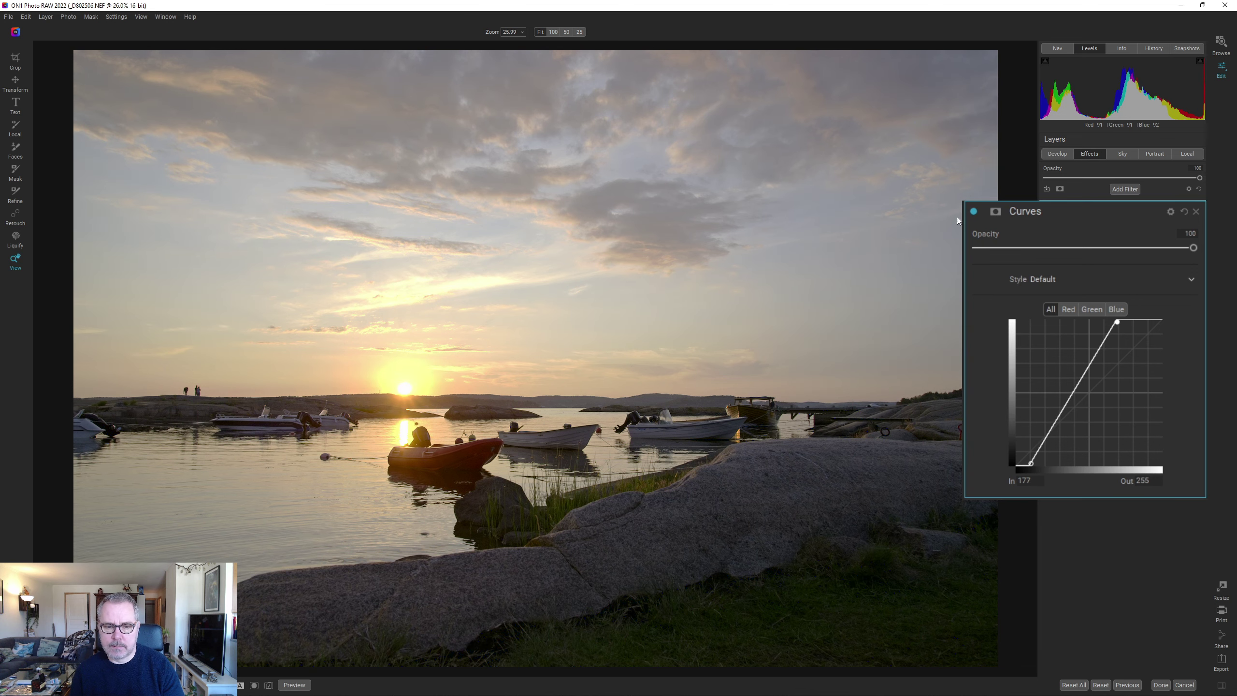
{"action": "left_click", "coordinate": [412, 386]}
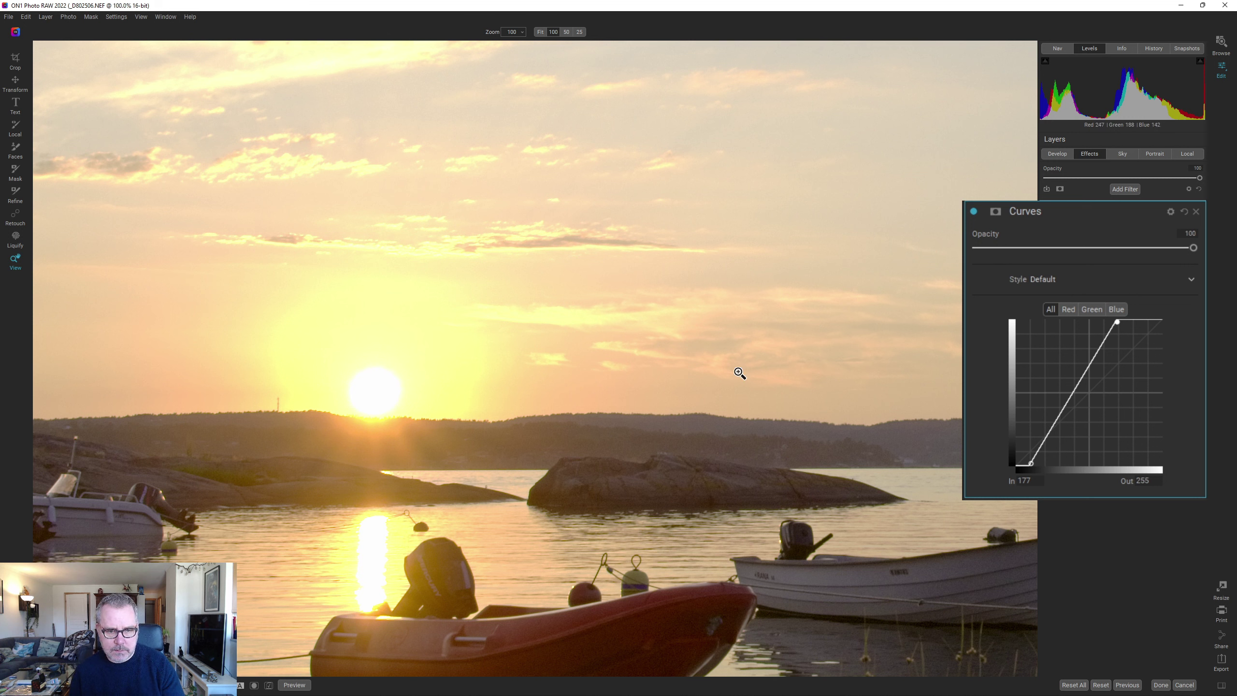
{"action": "left_click_drag", "start_coordinate": [1115, 322], "coordinate": [1138, 308]}
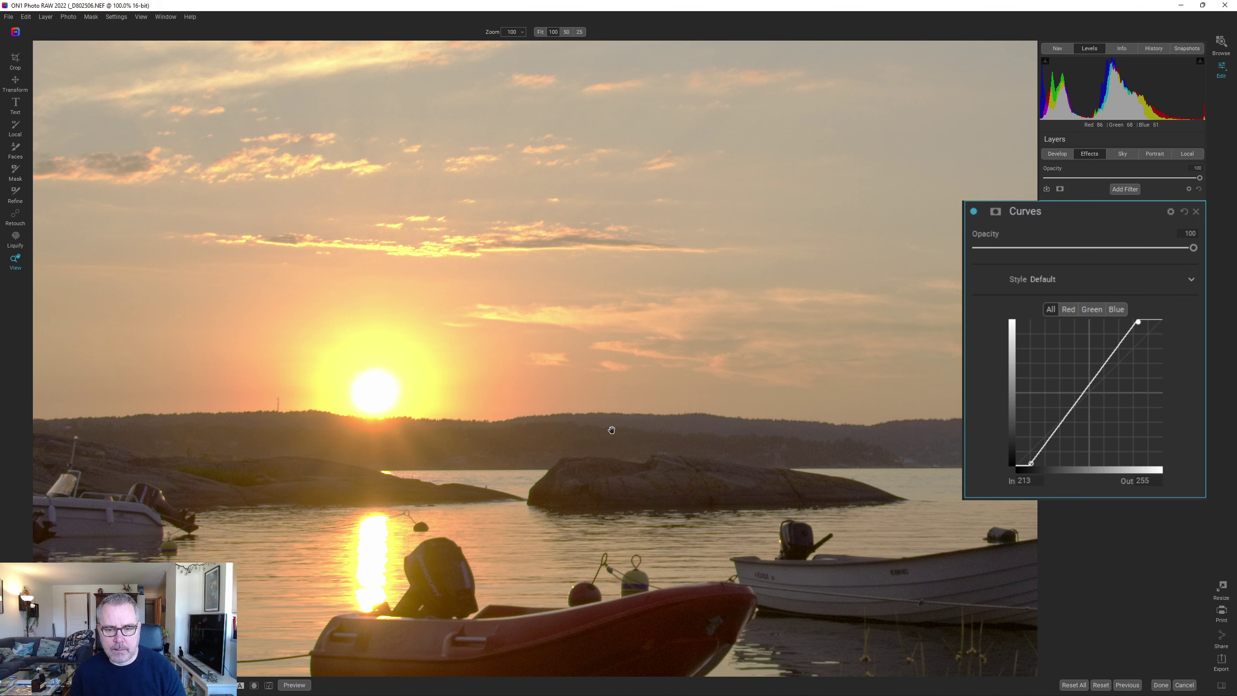
{"action": "key", "text": "ctrl+0"}
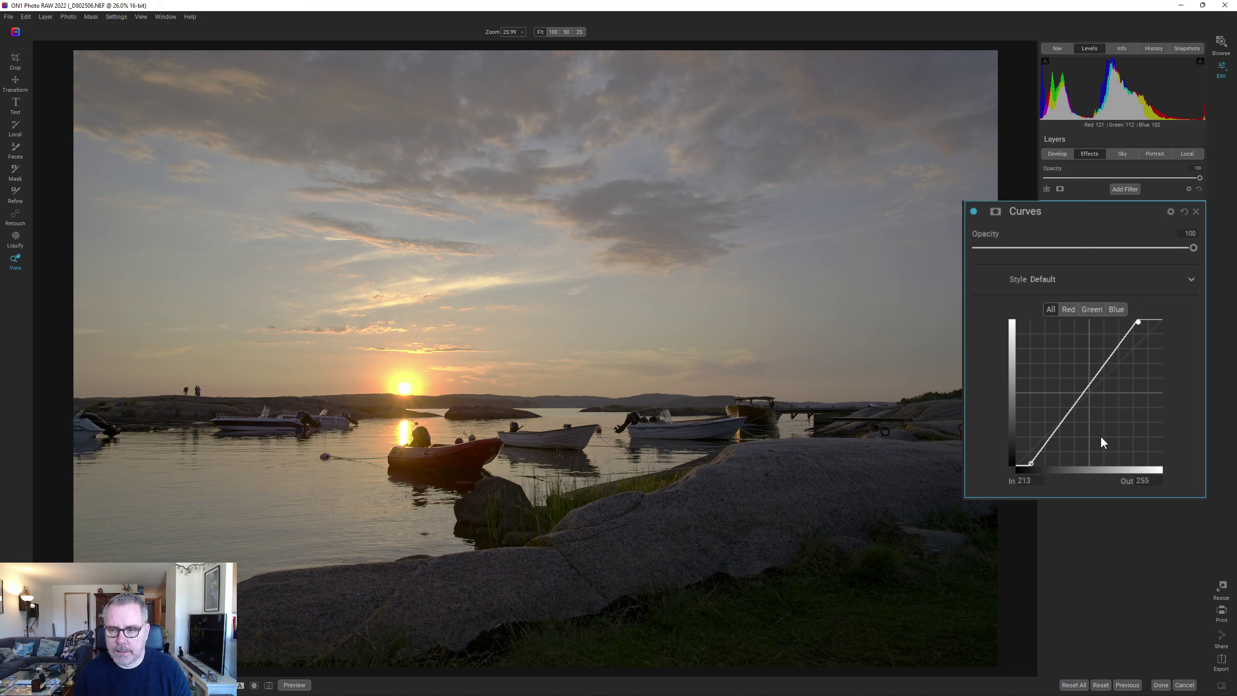
Brighten the midtones with a point at In 118, Out 148, checking the sun at 100% and comparing with the filter off
{"action": "left_click", "coordinate": [1082, 393]}
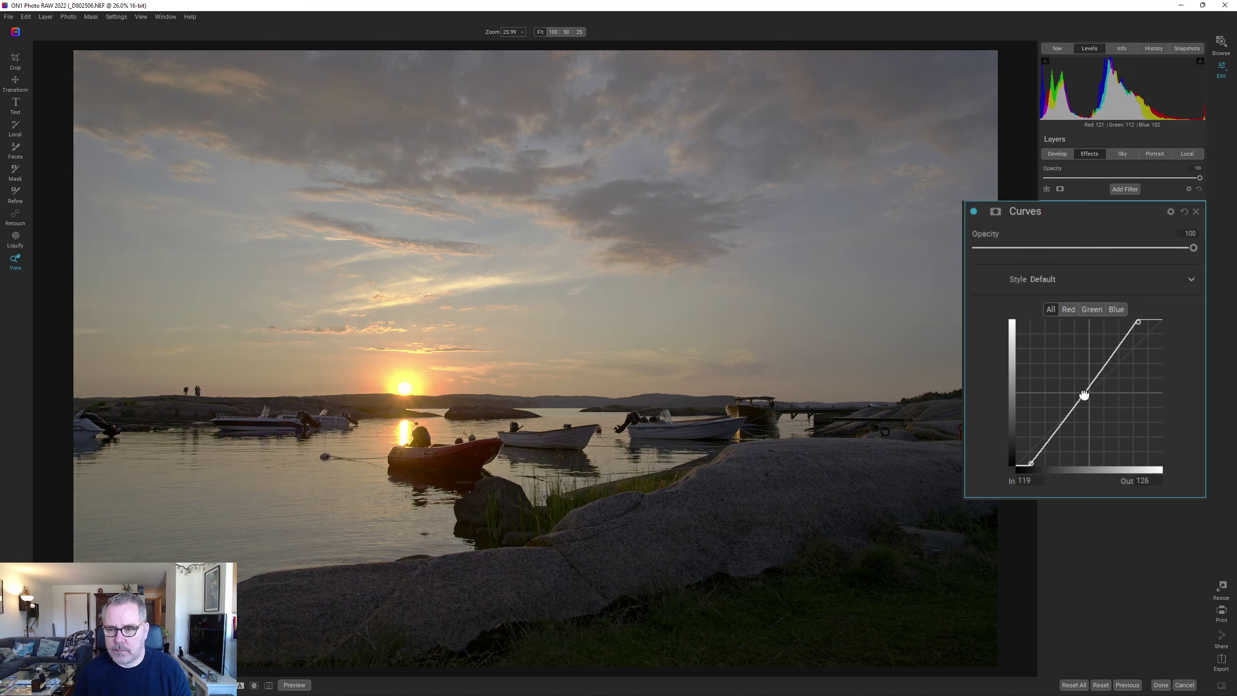
{"action": "left_click_drag", "start_coordinate": [1082, 392], "coordinate": [1083, 383]}
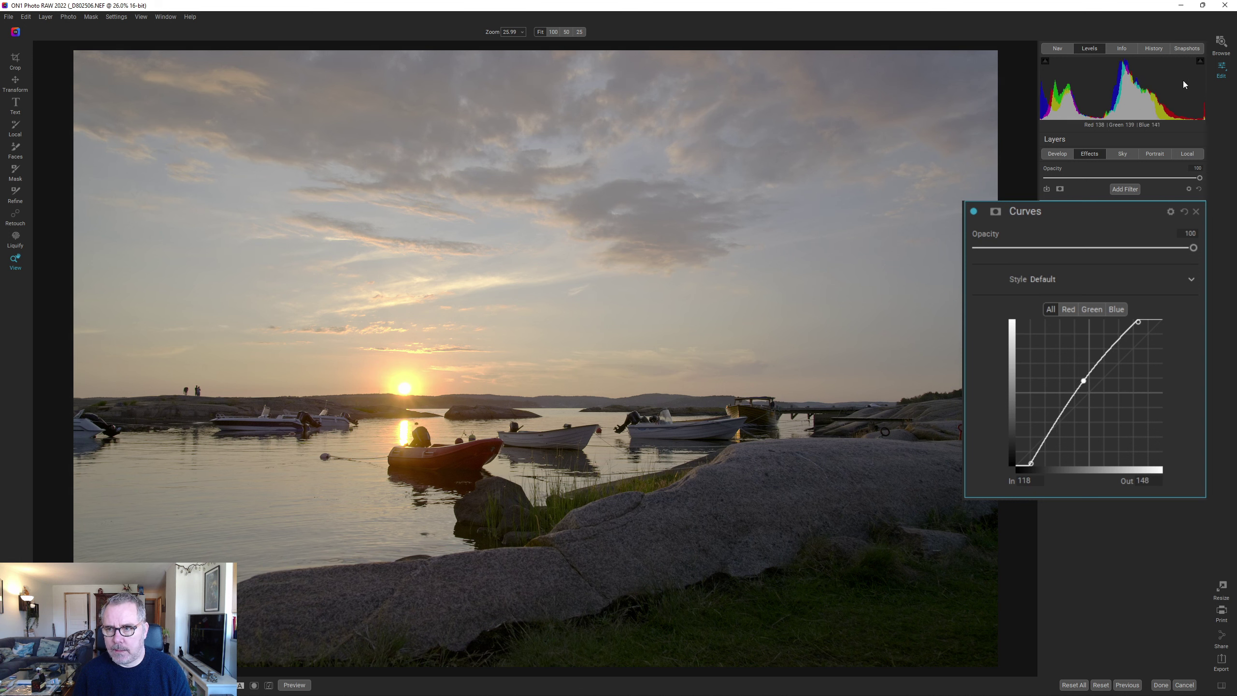
{"action": "left_click", "coordinate": [1200, 62]}
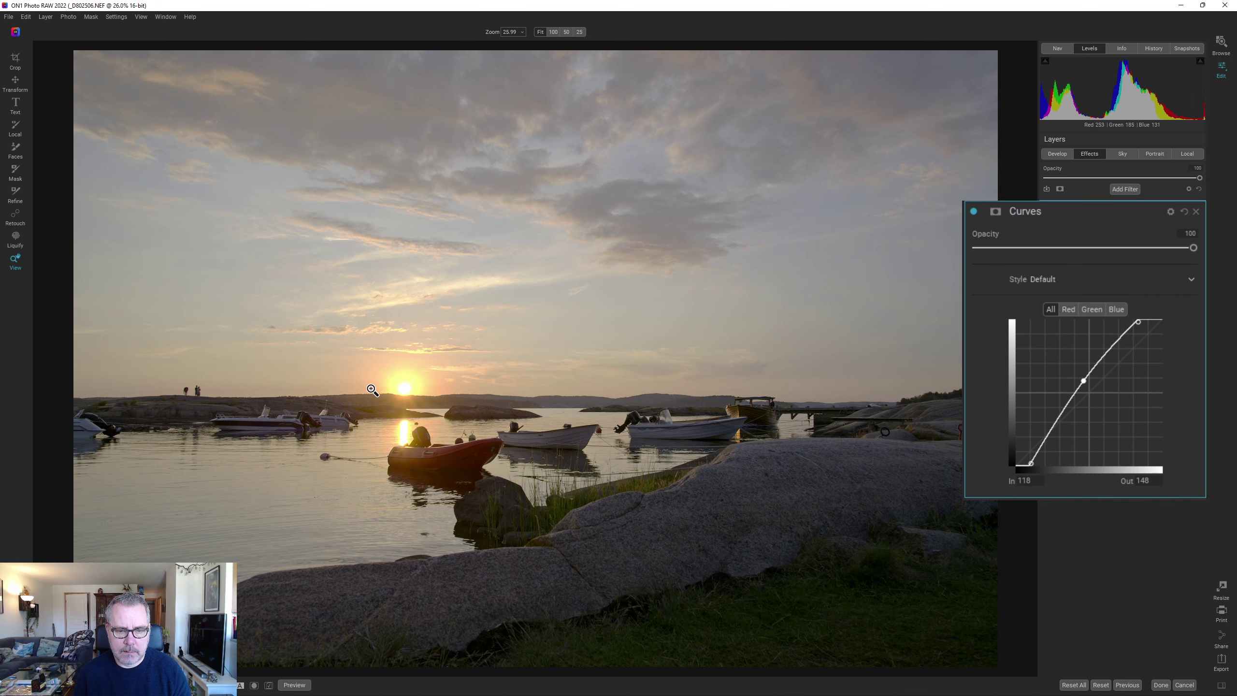
{"action": "left_click", "coordinate": [395, 390]}
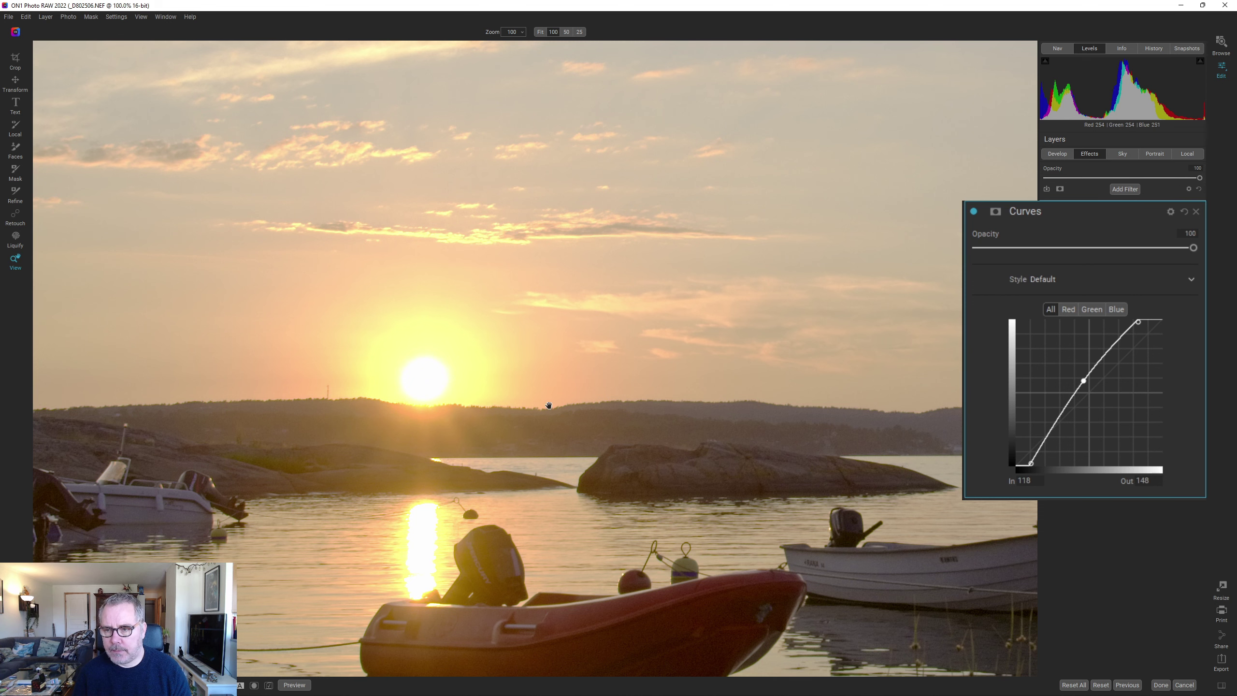
{"action": "key", "text": "ctrl+0"}
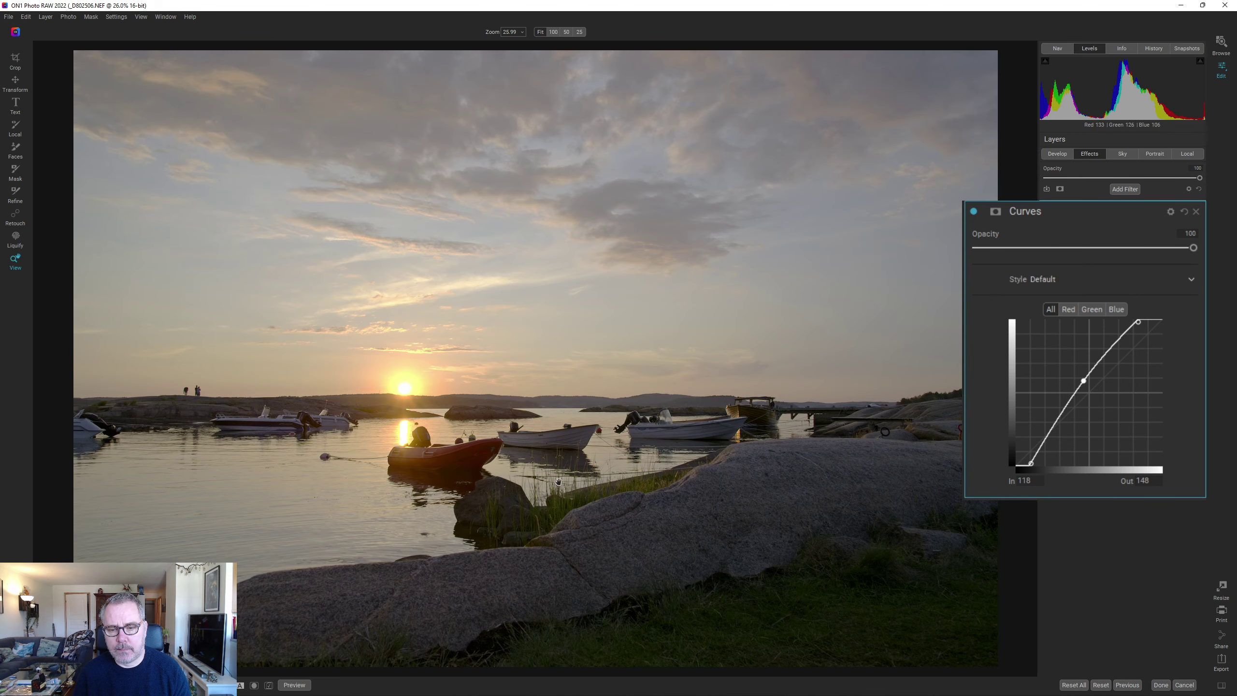
{"action": "left_click", "coordinate": [974, 211]}
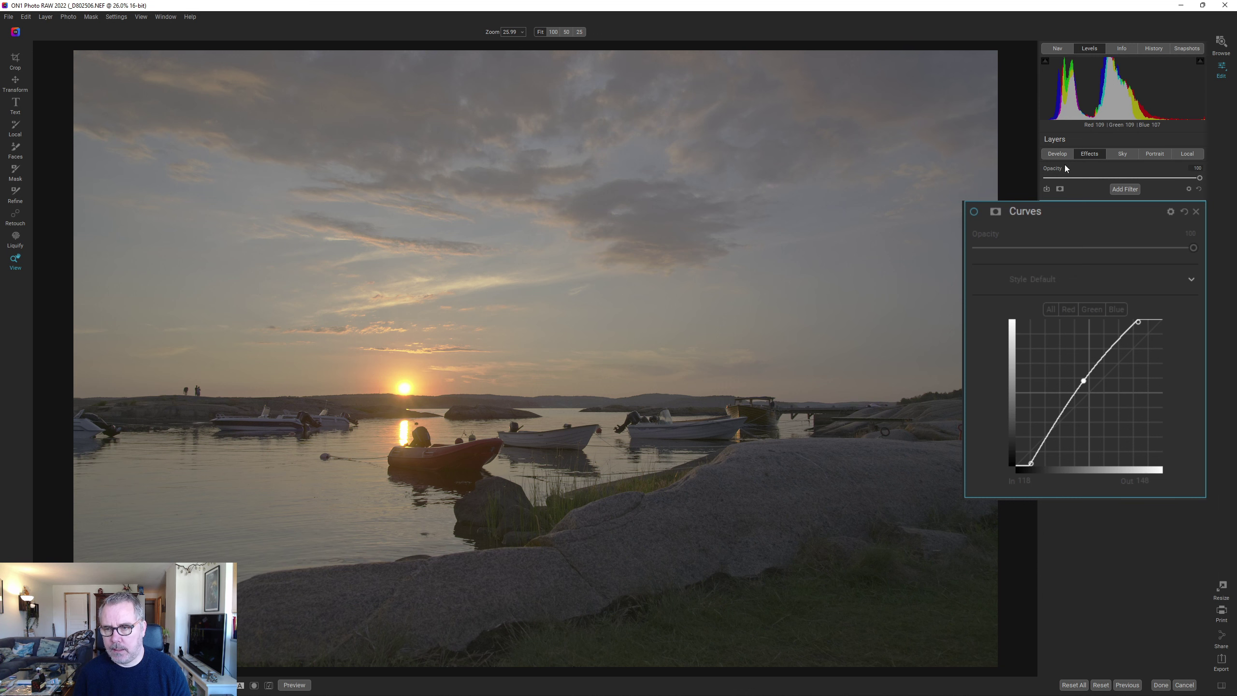
{"action": "left_click", "coordinate": [973, 211]}
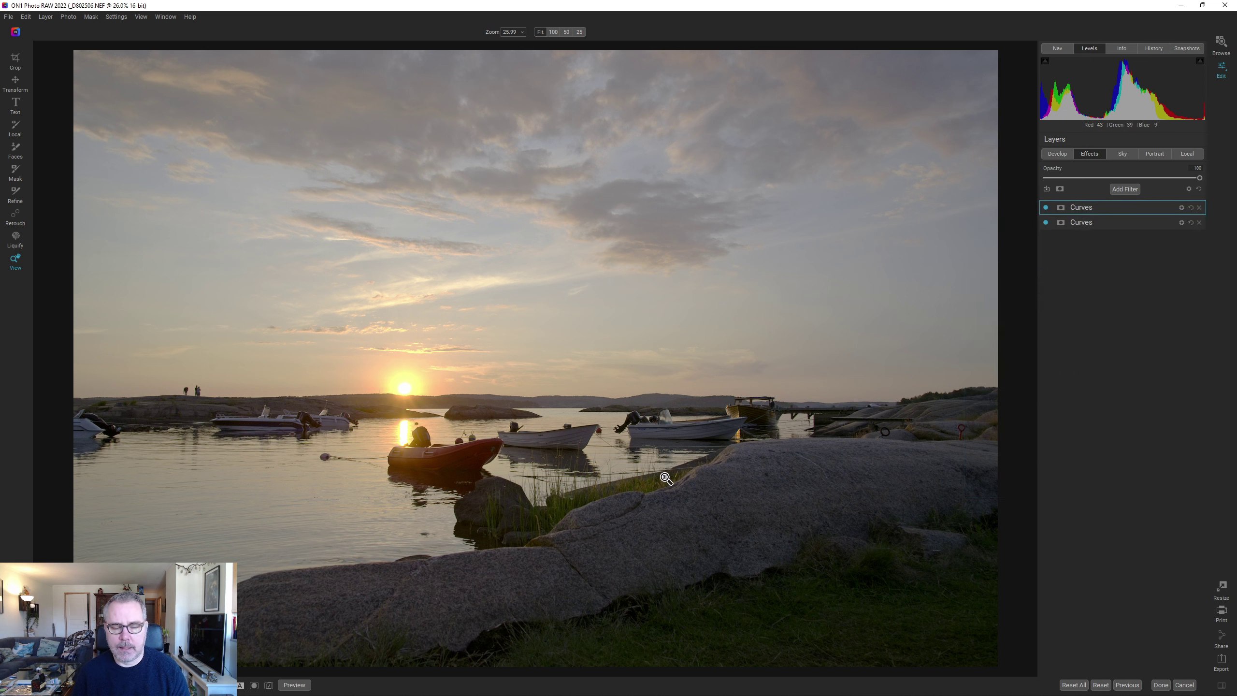
Add a third Curves filter and shape an S-curve with a shadow point at In 57, Out 41 and a highlight point at In 200, Out 217
{"action": "left_click", "coordinate": [1126, 189]}
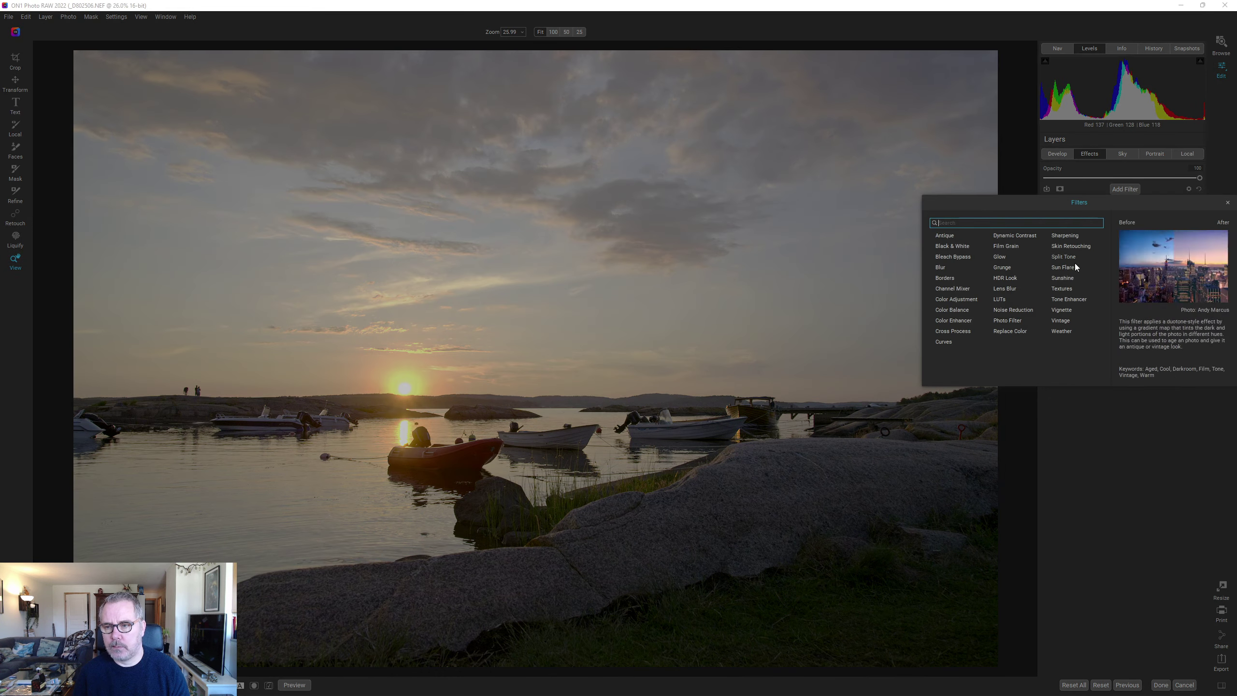
{"action": "left_click", "coordinate": [944, 342]}
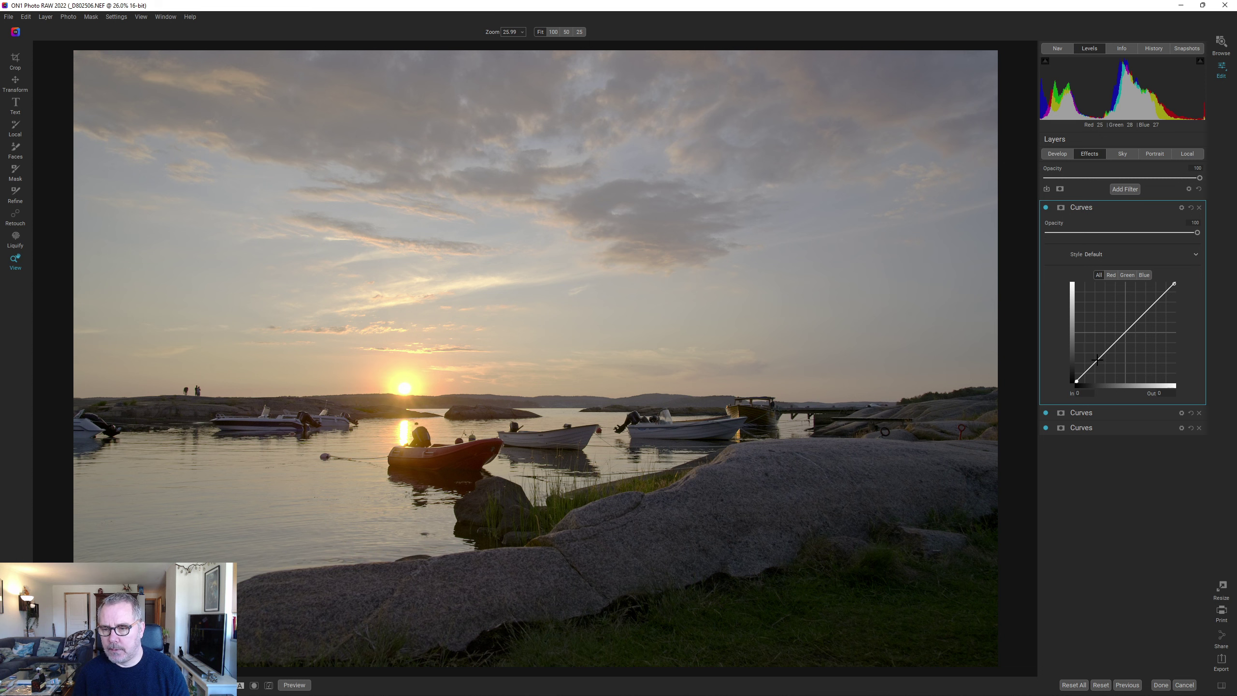
{"action": "left_click_drag", "start_coordinate": [1100, 358], "coordinate": [1096, 368]}
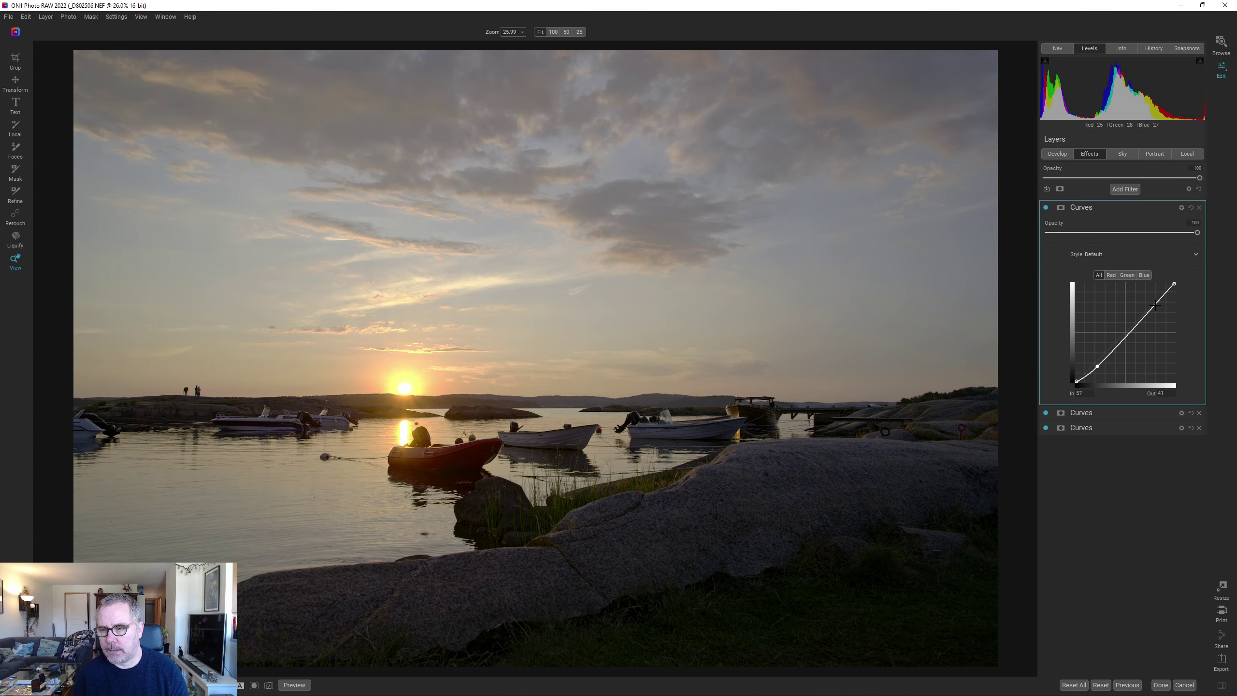
{"action": "left_click_drag", "start_coordinate": [1155, 304], "coordinate": [1154, 299]}
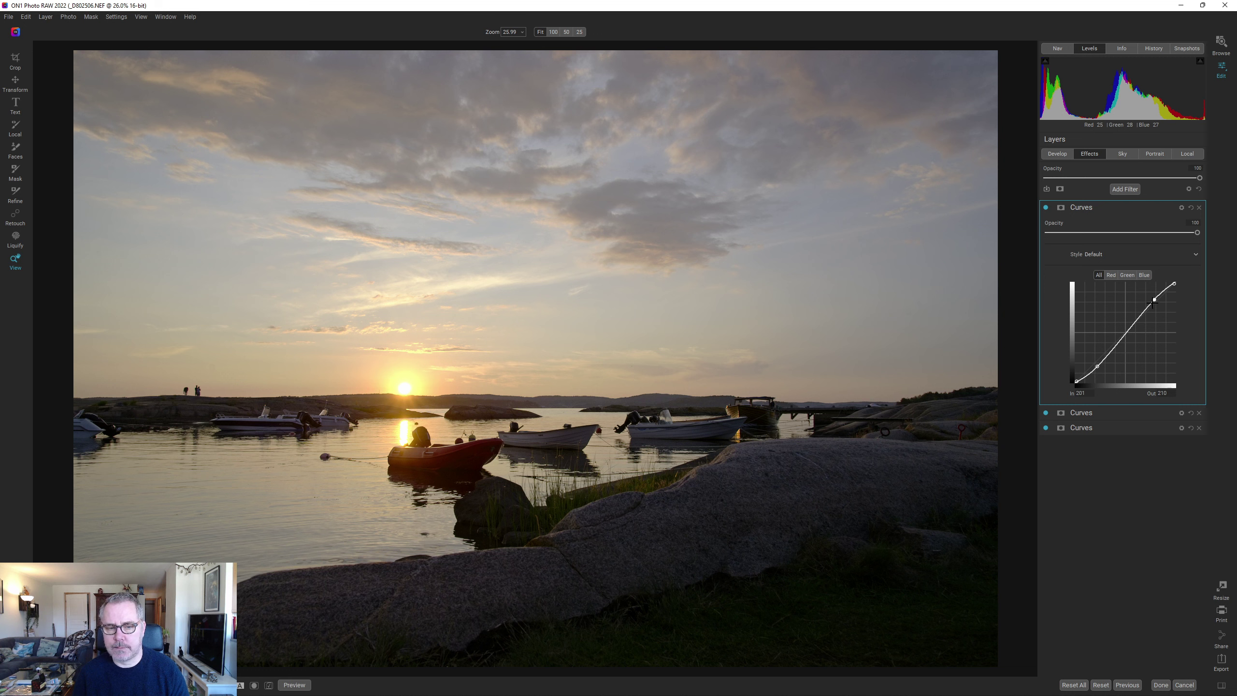
{"action": "left_click_drag", "start_coordinate": [1153, 301], "coordinate": [1153, 299]}
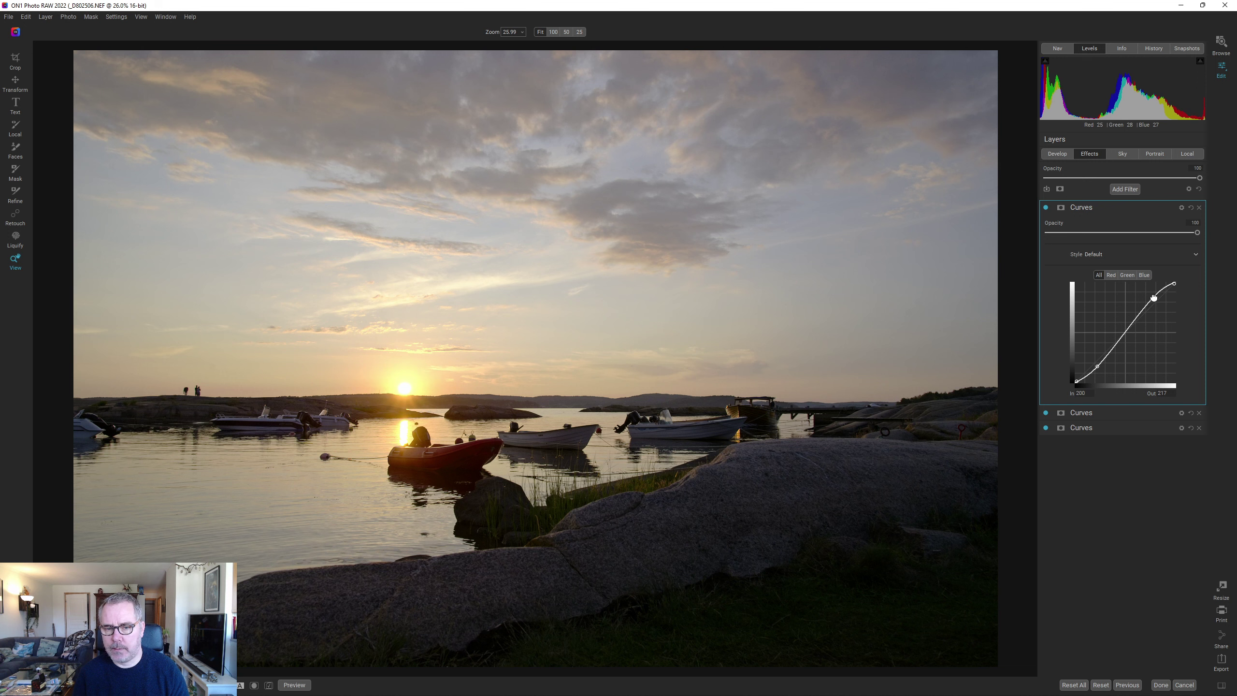
Check the clipping overlay, ease the shadow point to In 54, Out 45, and compare the image with the third filter off and on
{"action": "left_click", "coordinate": [1199, 62]}
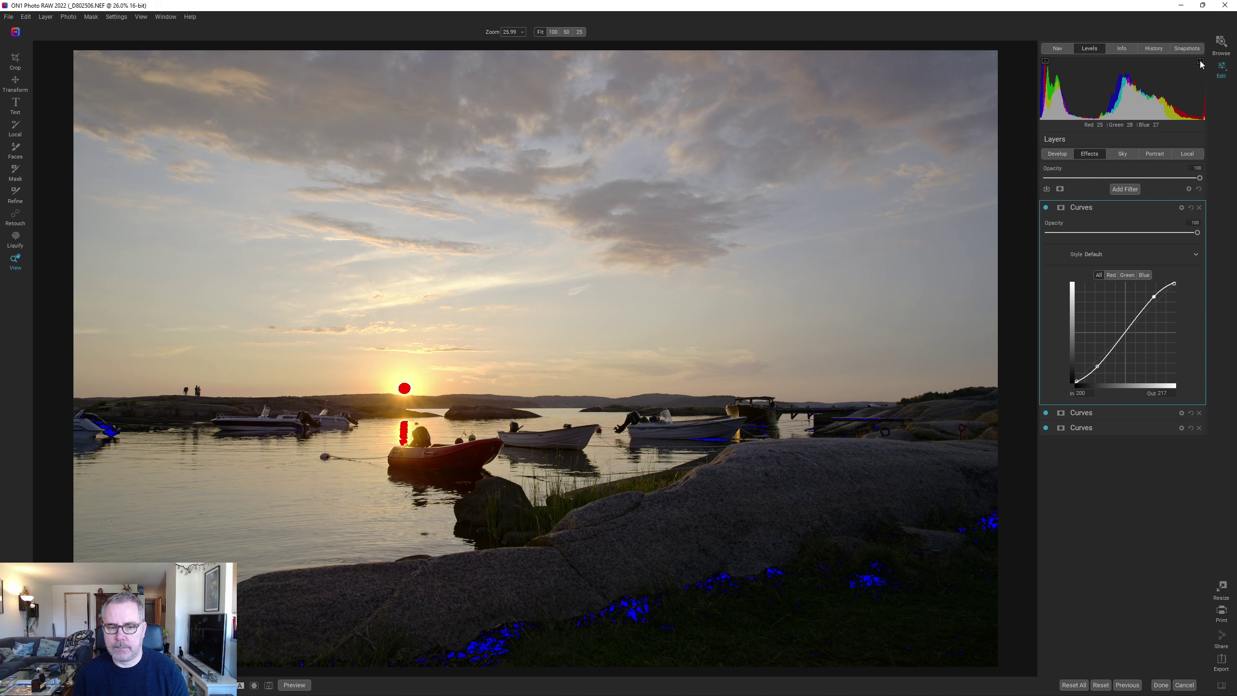
{"action": "left_click", "coordinate": [1199, 62]}
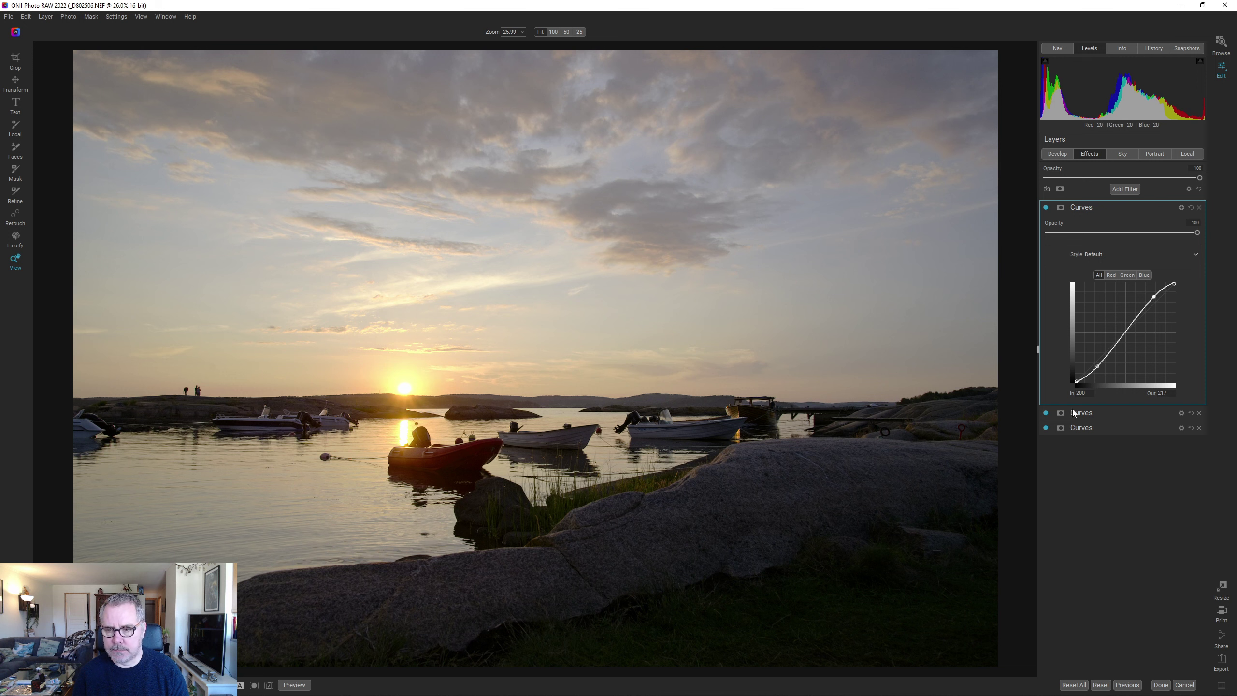
{"action": "left_click_drag", "start_coordinate": [1100, 372], "coordinate": [1096, 365]}
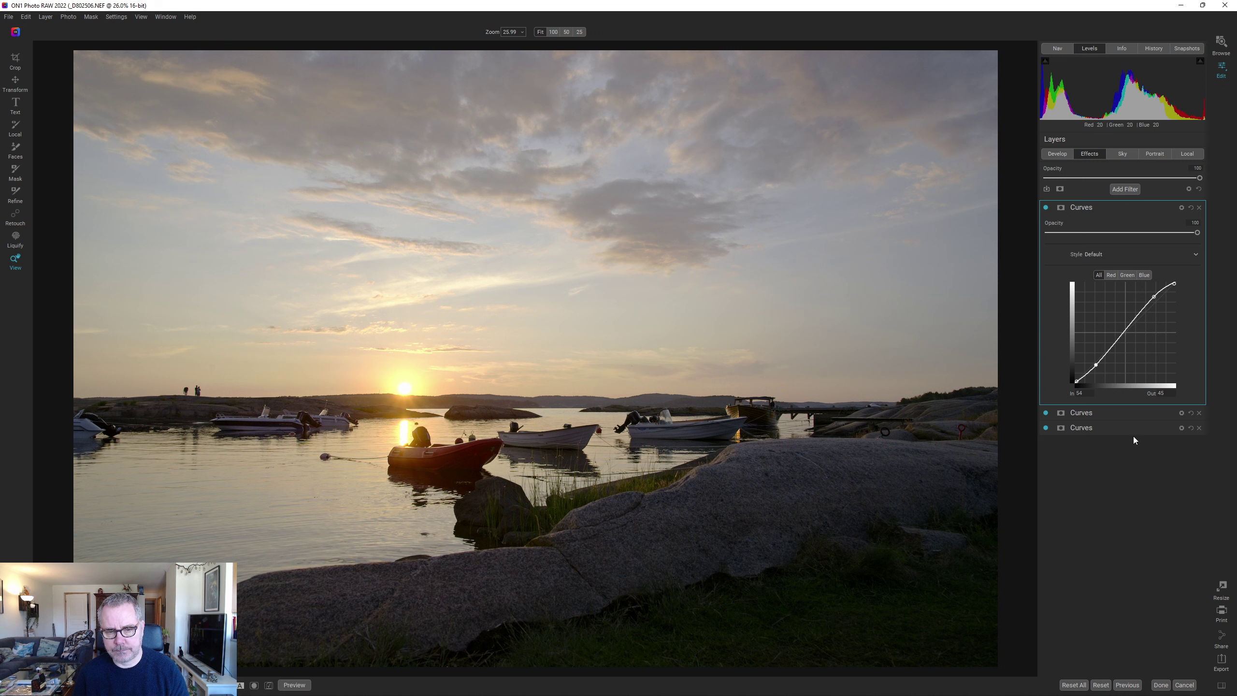
{"action": "left_click", "coordinate": [1046, 208]}
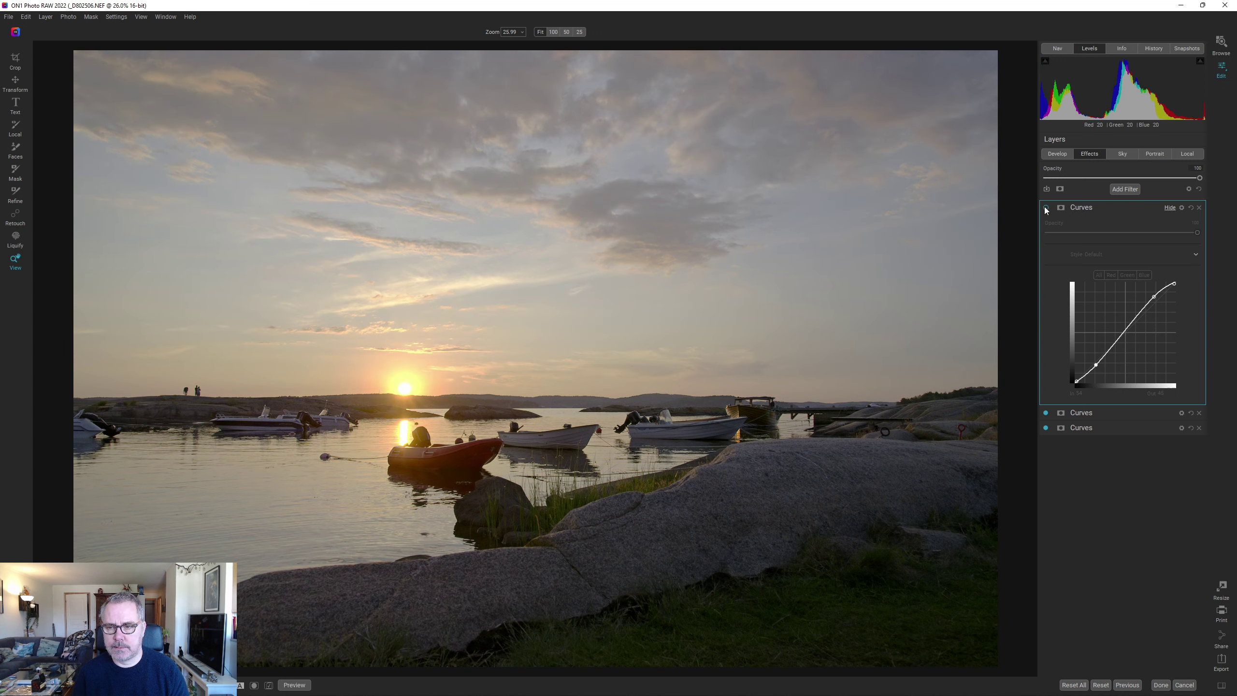
{"action": "left_click", "coordinate": [1046, 208]}
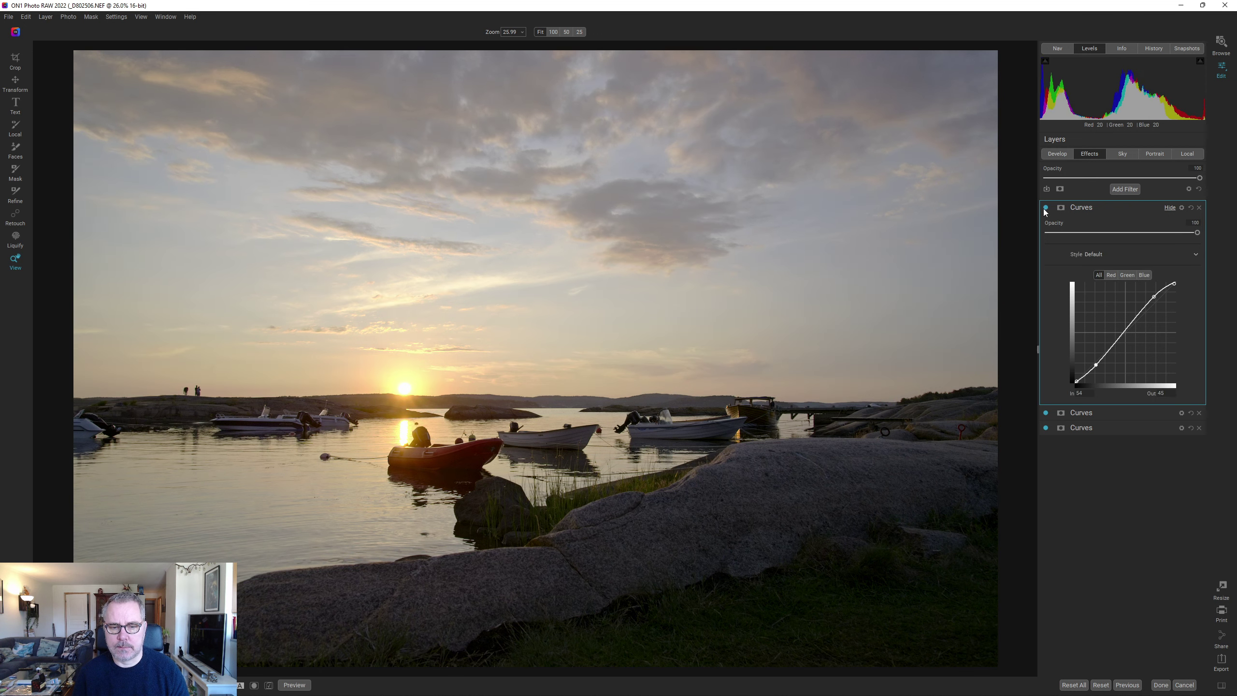
Collapse the S-curve filter and add a fourth Curves filter above it
{"action": "left_click", "coordinate": [1123, 205]}
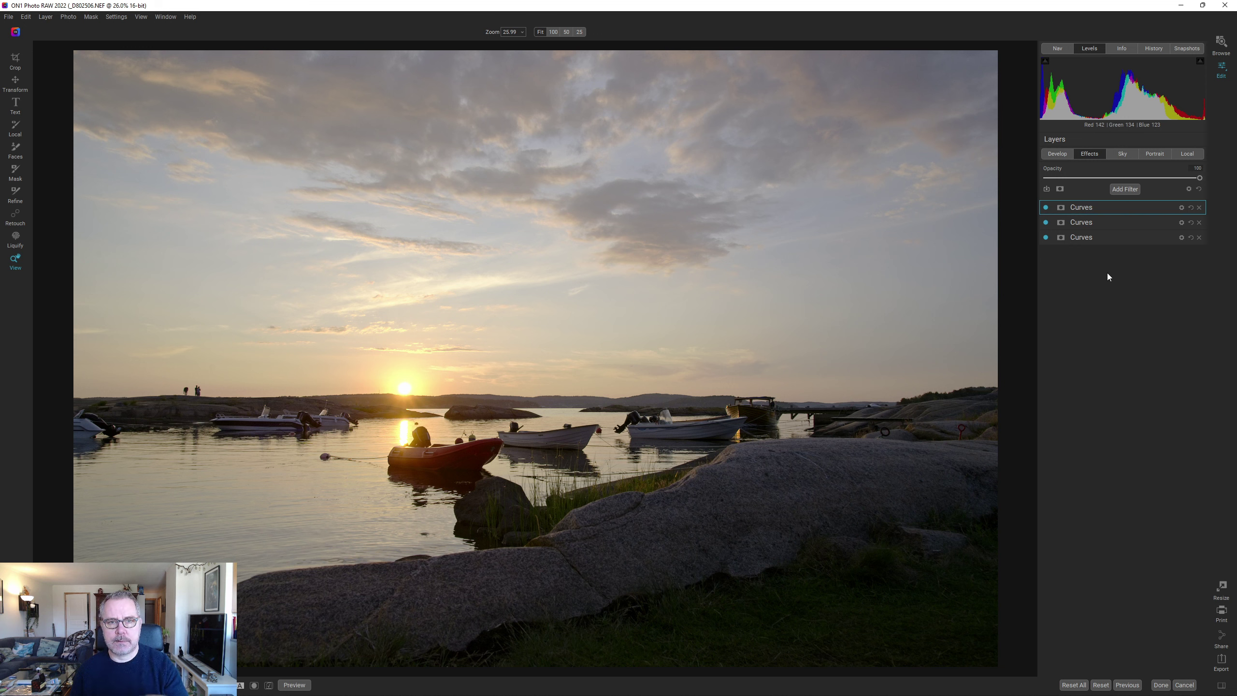
{"action": "left_click", "coordinate": [1127, 188]}
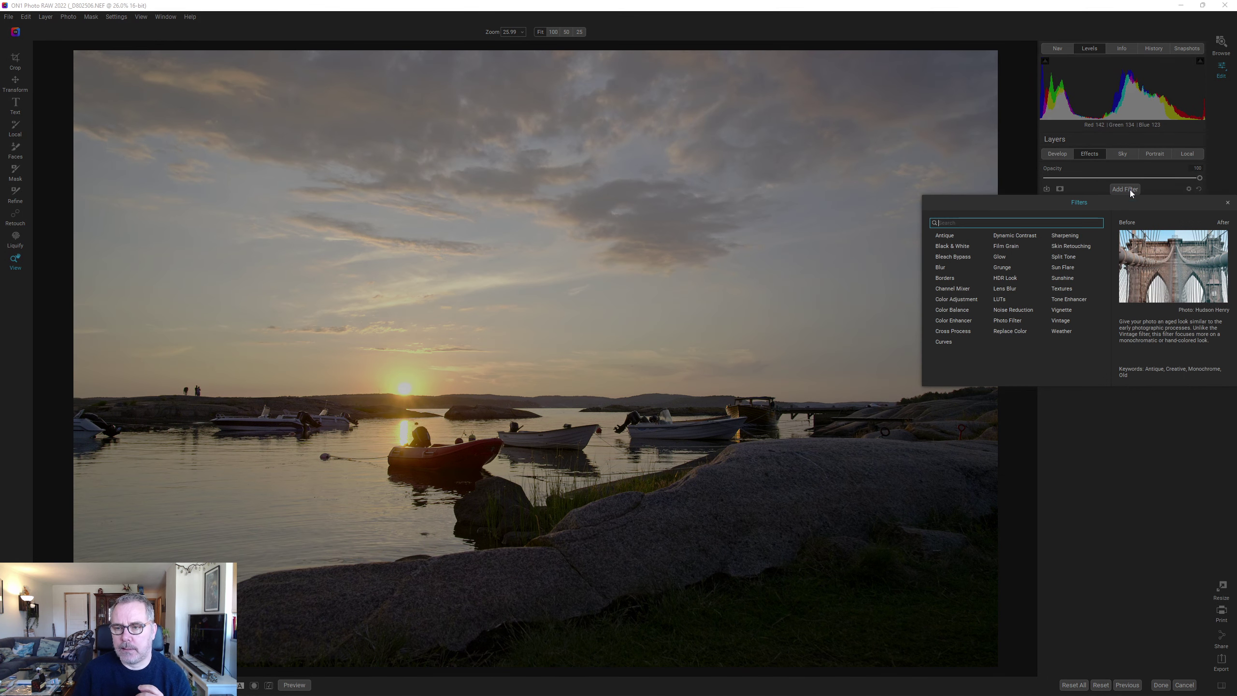
{"action": "left_click", "coordinate": [950, 341]}
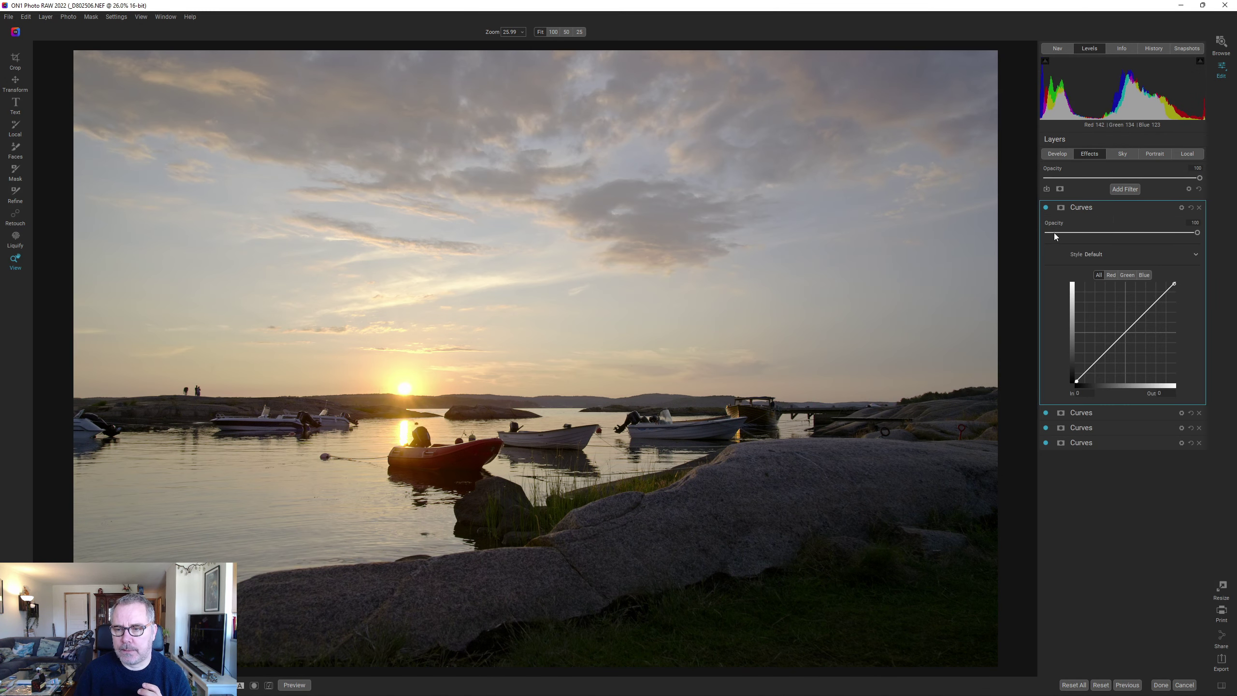
Try lifting the Red channel's midtones to about In 93, Out 177, and reset the filter
{"action": "left_click", "coordinate": [1112, 276]}
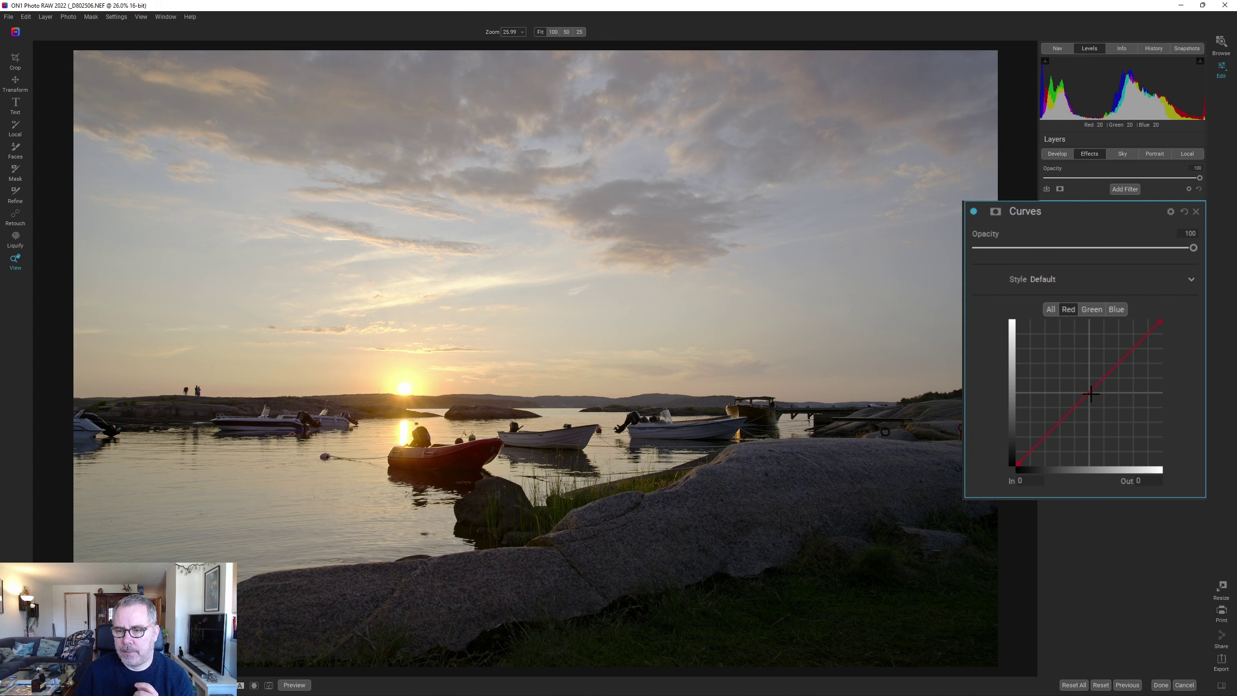
{"action": "left_click_drag", "start_coordinate": [1086, 394], "coordinate": [1068, 364]}
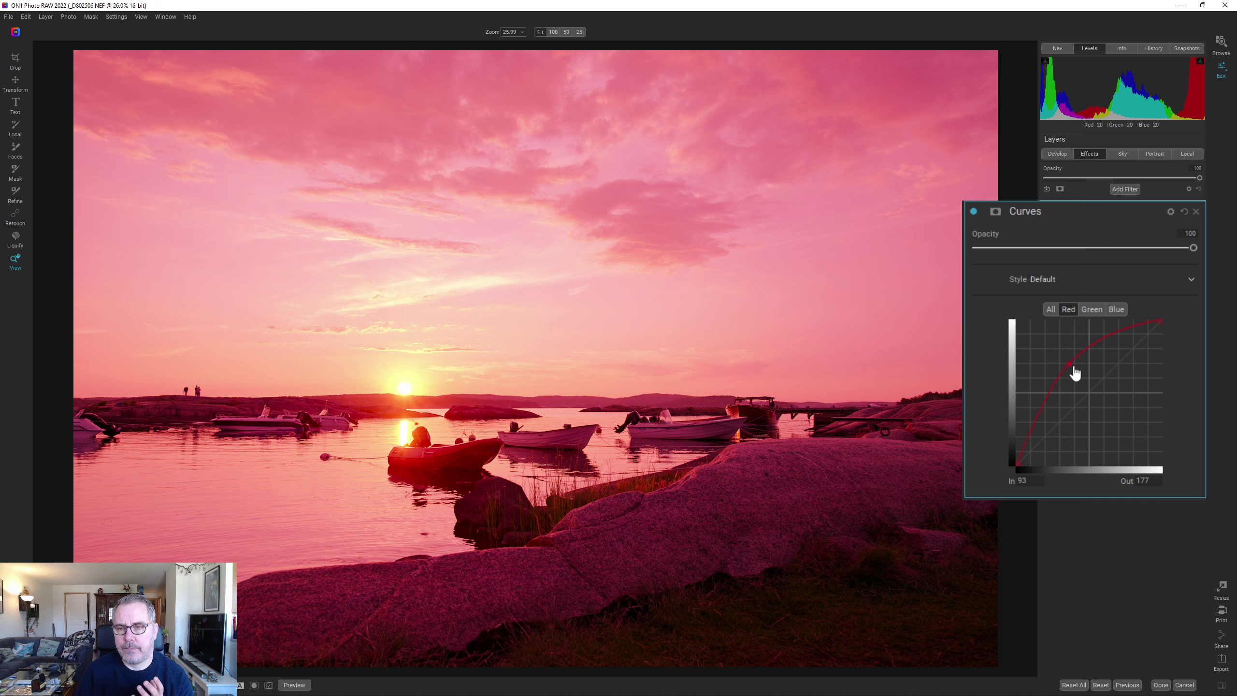
{"action": "left_click_drag", "start_coordinate": [1070, 365], "coordinate": [1092, 391]}
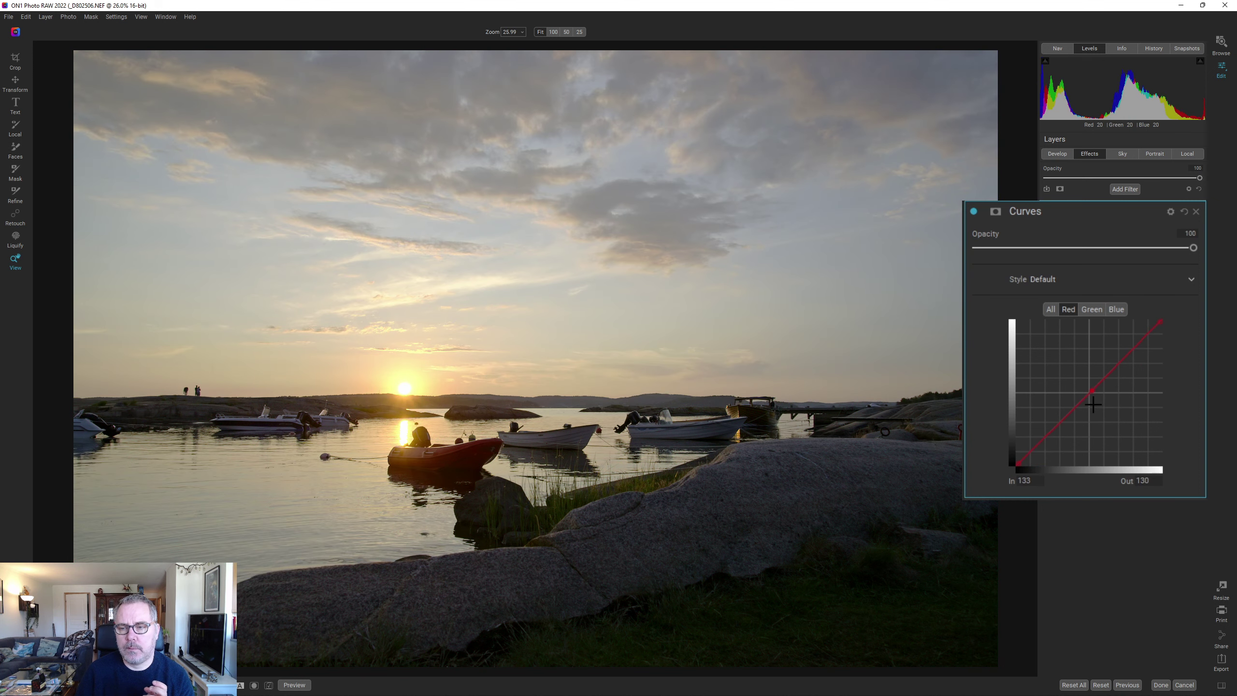
{"action": "left_click", "coordinate": [1185, 212]}
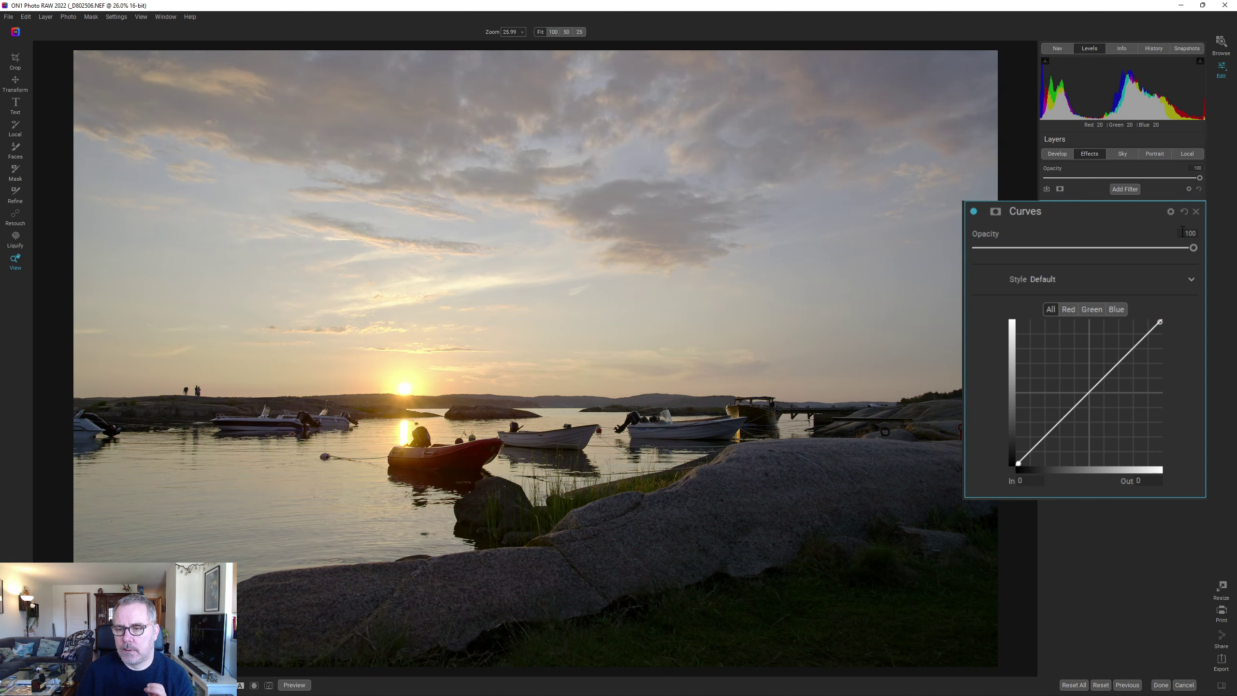
Anchor the midtones of the Red channel curve and raise a highlight point to In 190, Out 206
{"action": "left_click", "coordinate": [1070, 311]}
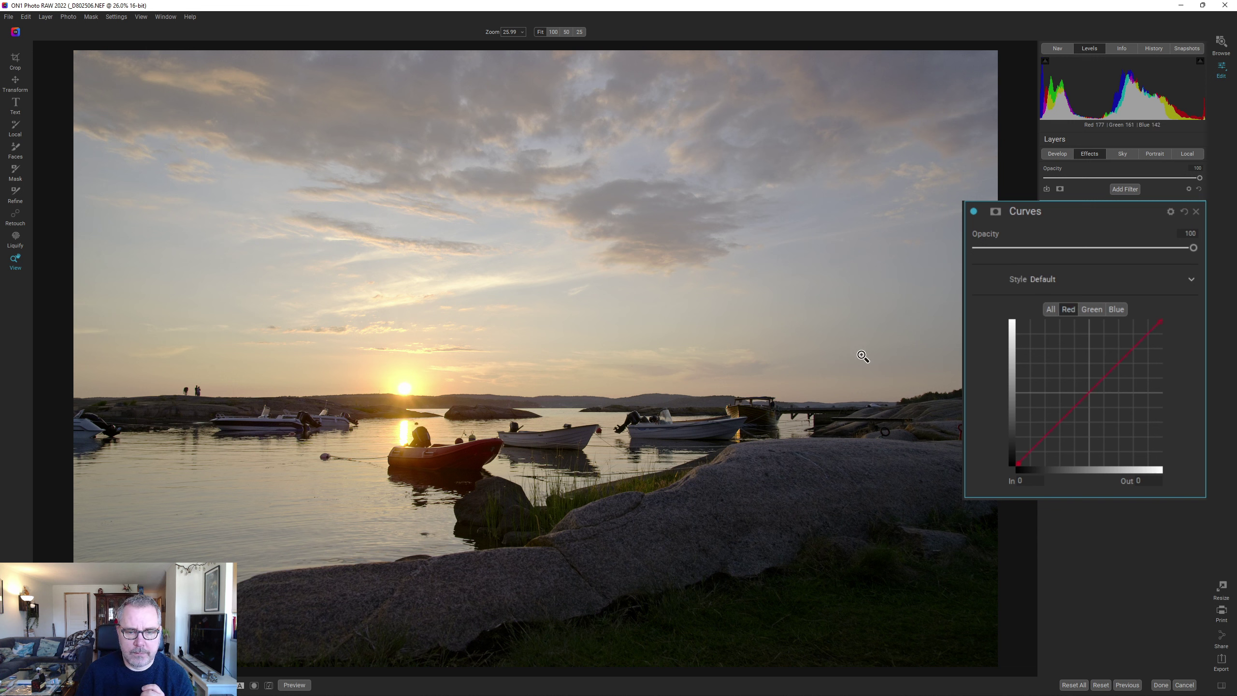
{"action": "left_click", "coordinate": [1089, 391]}
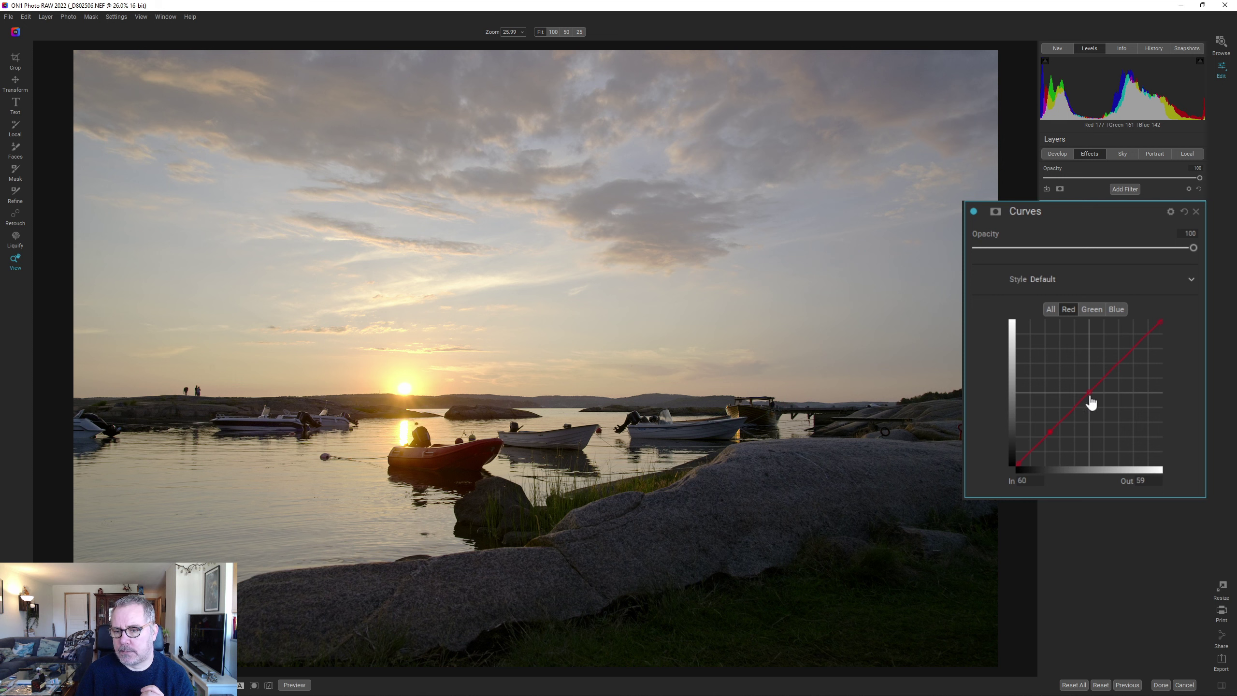
{"action": "left_click_drag", "start_coordinate": [1090, 393], "coordinate": [1130, 347]}
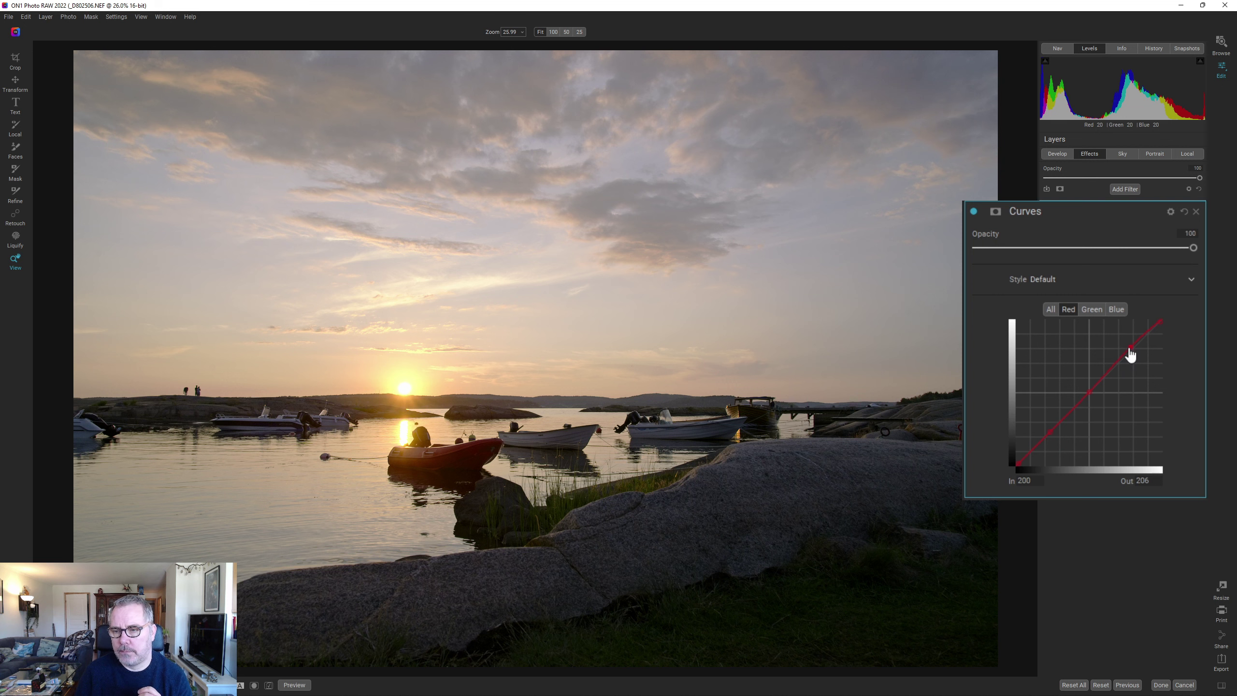
{"action": "left_click_drag", "start_coordinate": [1130, 354], "coordinate": [1124, 349]}
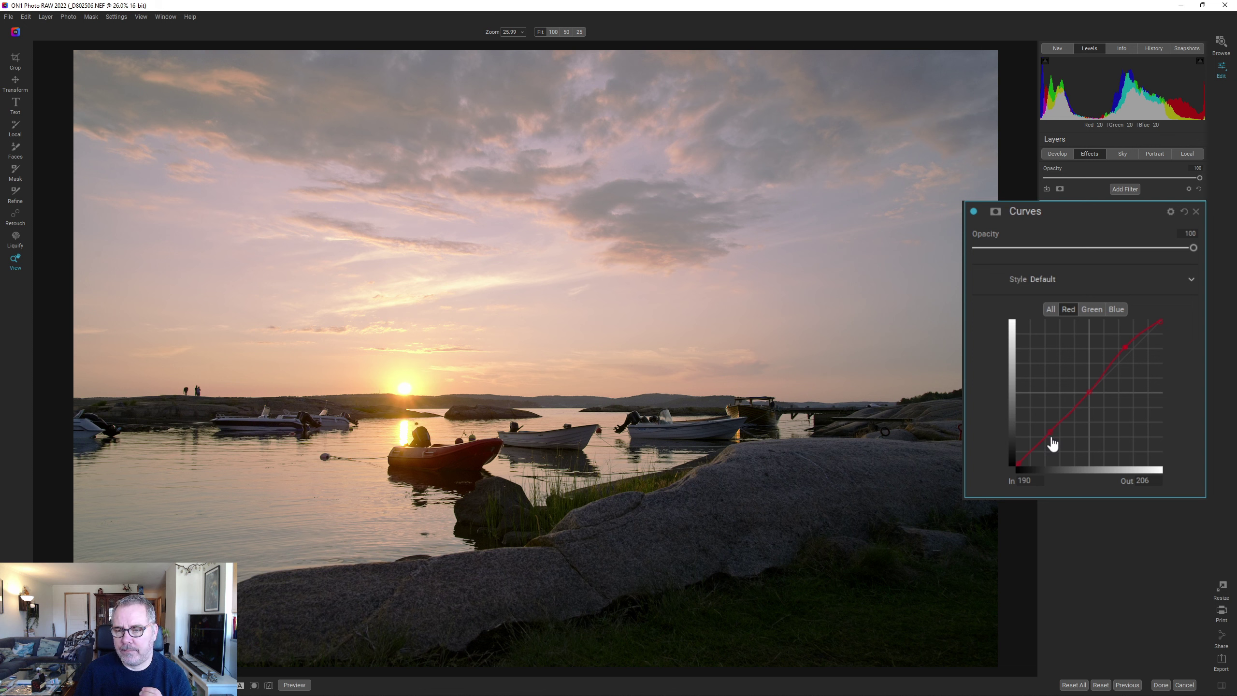
Add a shadow point to the Red curve, try pulling it down strongly, and settle it at In 62, Out 54
{"action": "left_click", "coordinate": [1050, 433]}
{"action": "left_click_drag", "start_coordinate": [1049, 435], "coordinate": [1062, 450]}
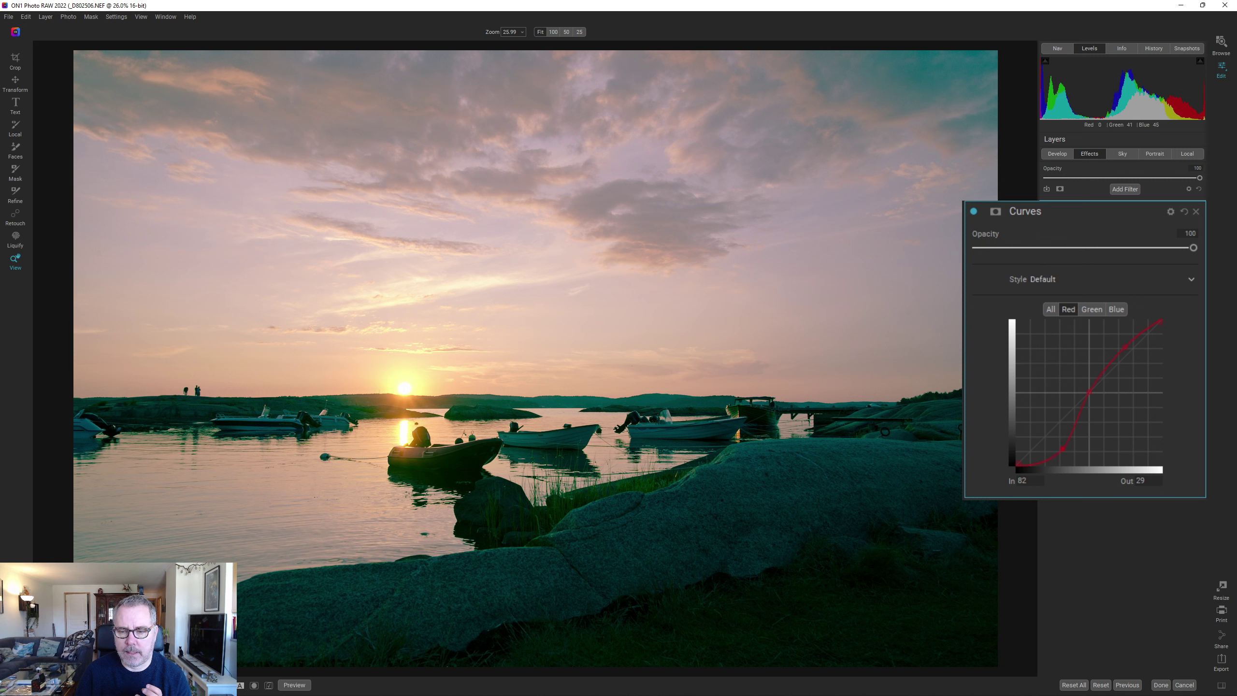
{"action": "mouse_move", "coordinate": [1064, 451]}
{"action": "left_mouse_down"}
{"action": "mouse_move", "coordinate": [1062, 461]}
{"action": "mouse_move", "coordinate": [1051, 436]}
{"action": "left_mouse_up"}
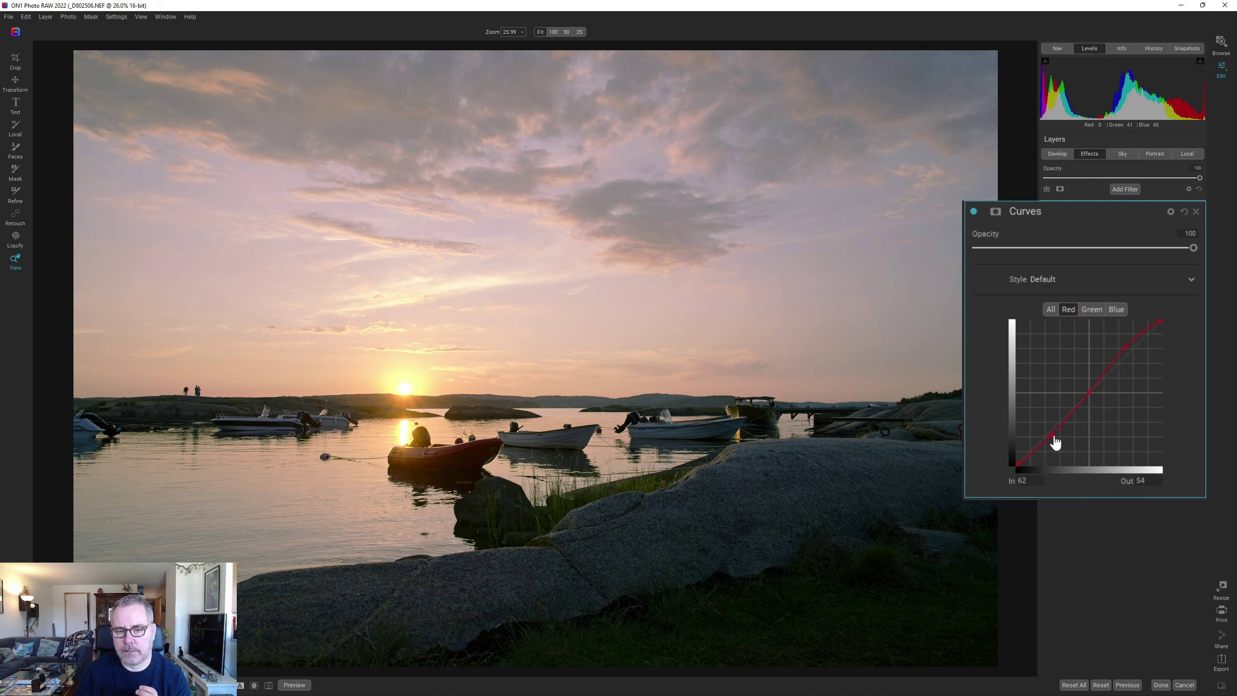
Compare the image with the fourth Curves filter off and on, and ease the Red highlight point to In 193, Out 204
{"action": "left_click", "coordinate": [974, 212]}
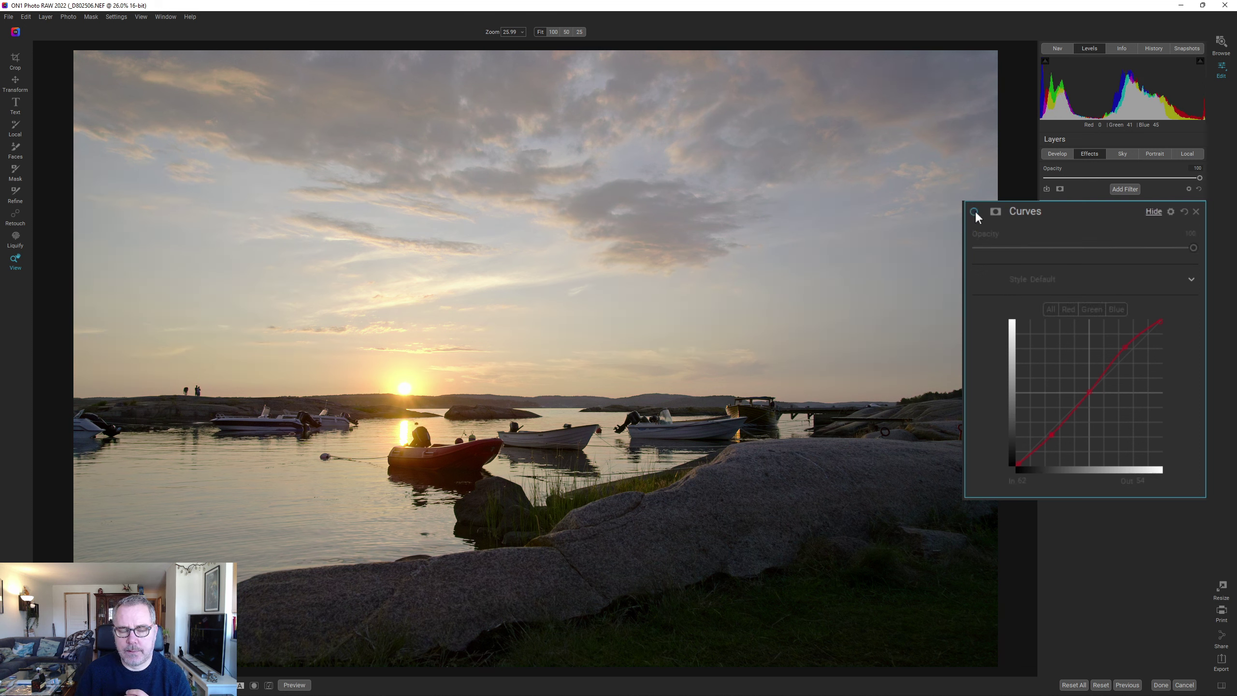
{"action": "left_click", "coordinate": [974, 211]}
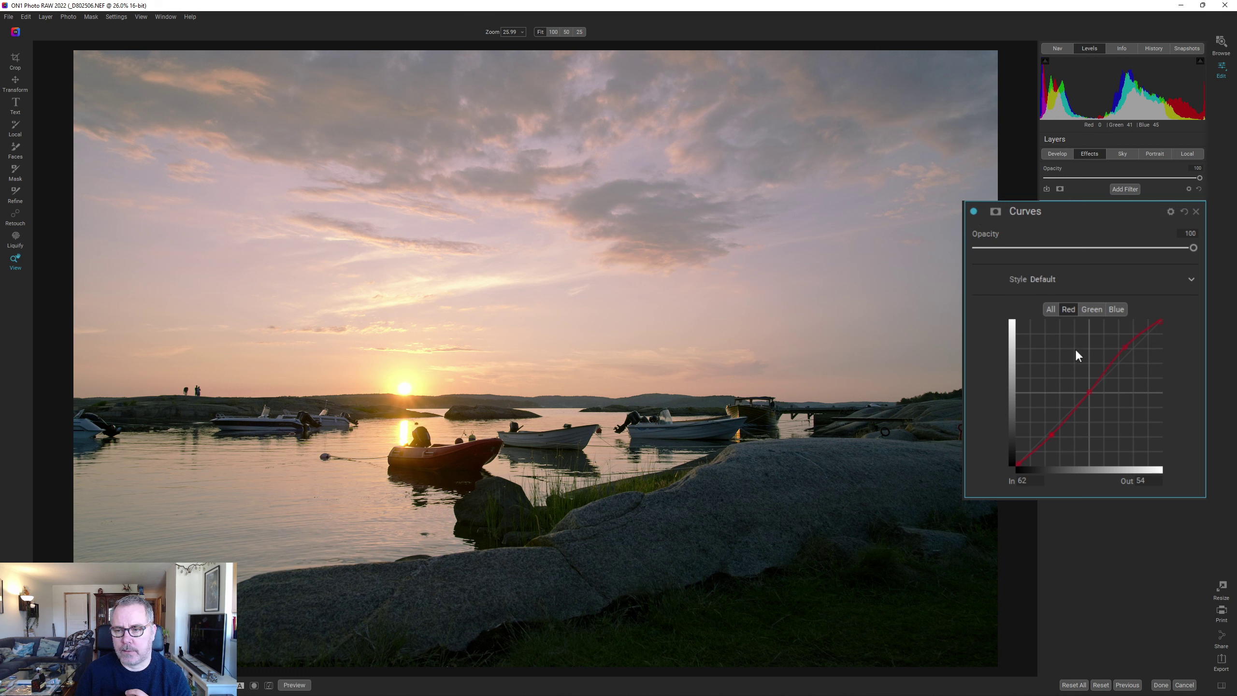
{"action": "left_click", "coordinate": [1126, 349]}
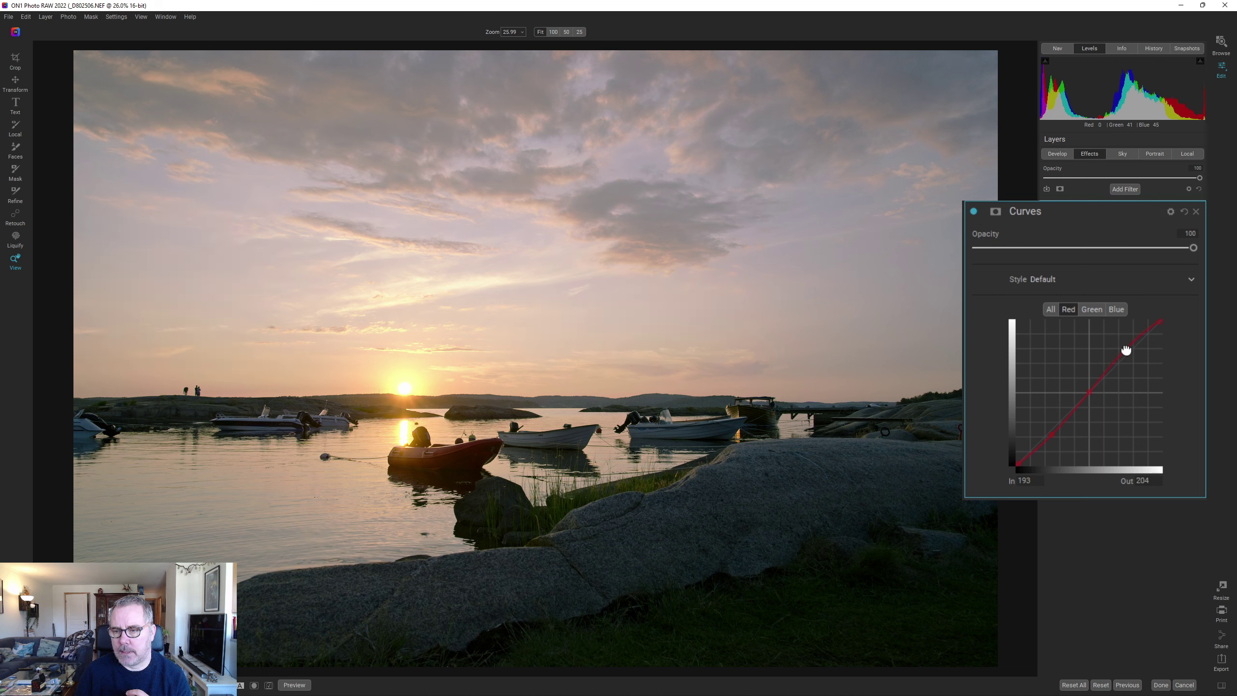
Add Green channel points for midtones at In 129, Out 126, highlights at In 201, Out 200, and shadows at In 62, Out 57
{"action": "left_click", "coordinate": [1093, 309]}
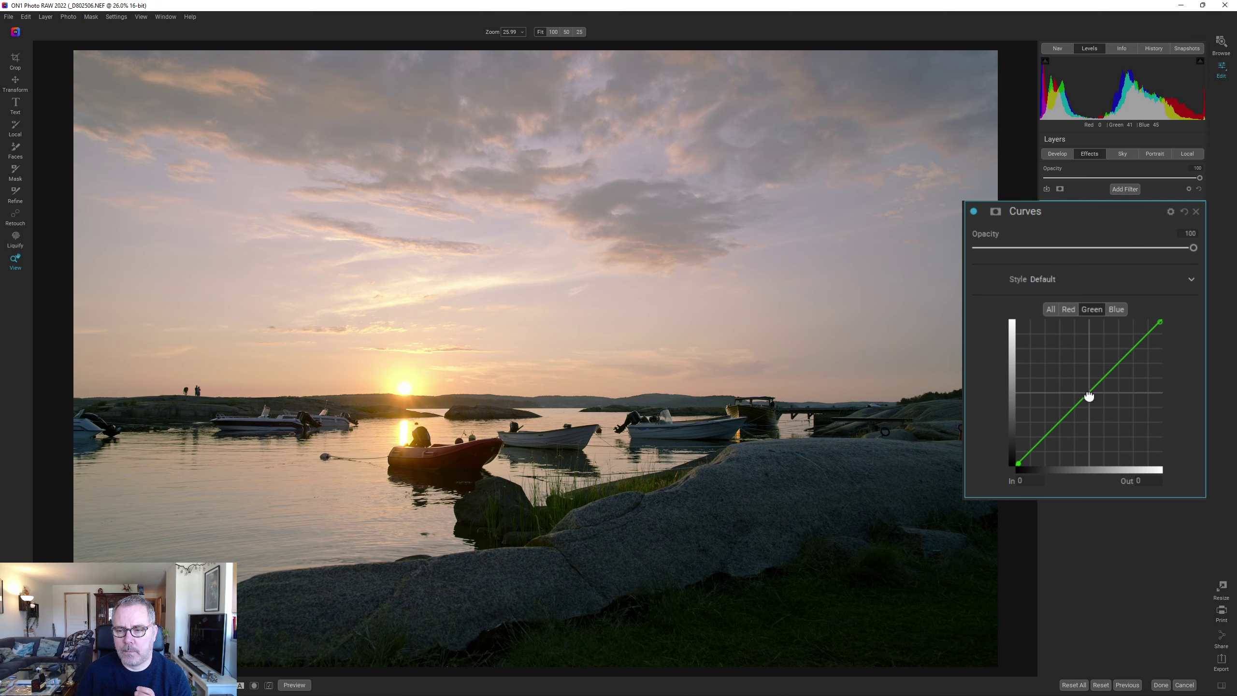
{"action": "mouse_move", "coordinate": [1089, 396]}
{"action": "left_mouse_down"}
{"action": "mouse_move", "coordinate": [1067, 351]}
{"action": "mouse_move", "coordinate": [1096, 420]}
{"action": "mouse_move", "coordinate": [1113, 428]}
{"action": "mouse_move", "coordinate": [1090, 394]}
{"action": "left_mouse_up"}
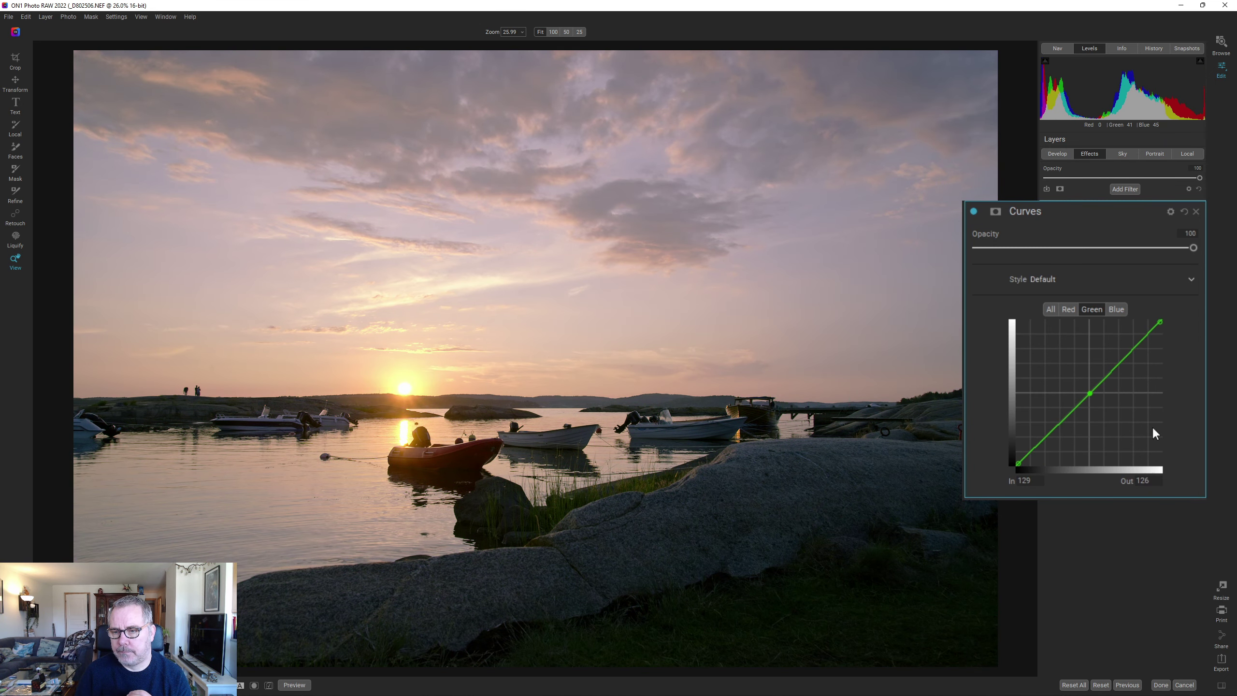
{"action": "left_click", "coordinate": [1131, 350]}
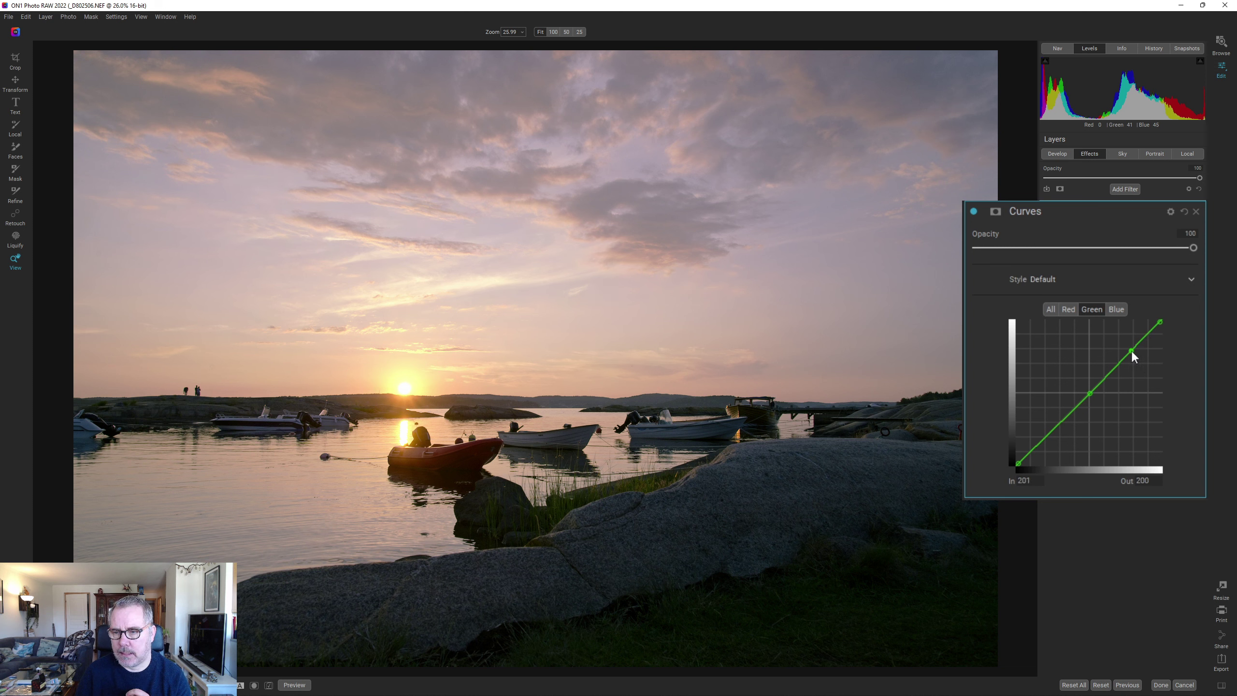
{"action": "left_click", "coordinate": [1052, 432]}
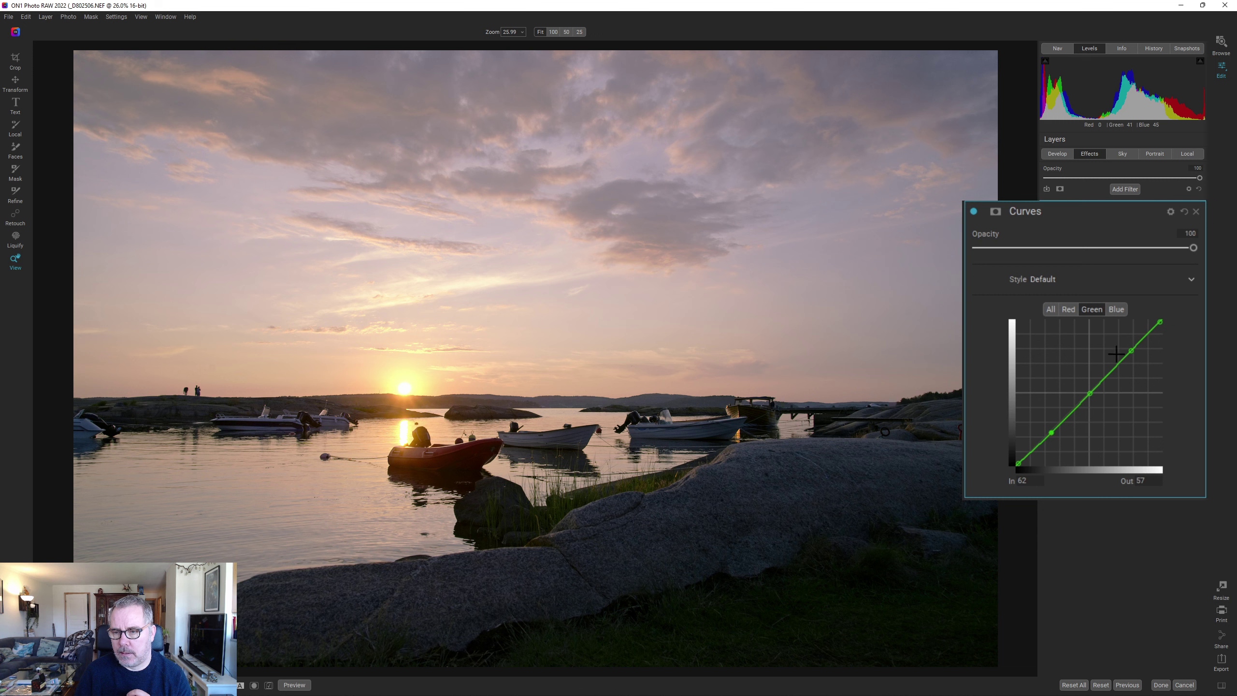
Lower the Green highlights to In 199, Out 189 and midtones to In 133, Out 124, and compare the image with the filter off and on
{"action": "left_click_drag", "start_coordinate": [1130, 351], "coordinate": [1129, 358]}
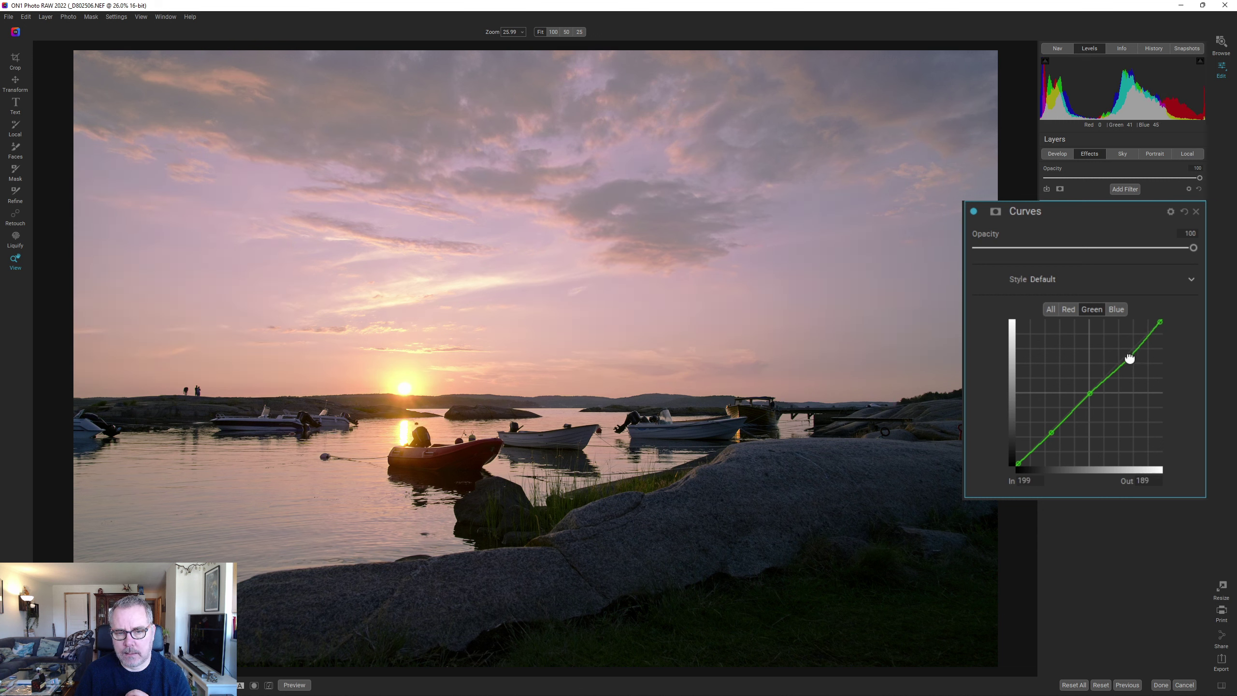
{"action": "left_click", "coordinate": [1089, 395]}
{"action": "left_click_drag", "start_coordinate": [1089, 395], "coordinate": [1092, 395]}
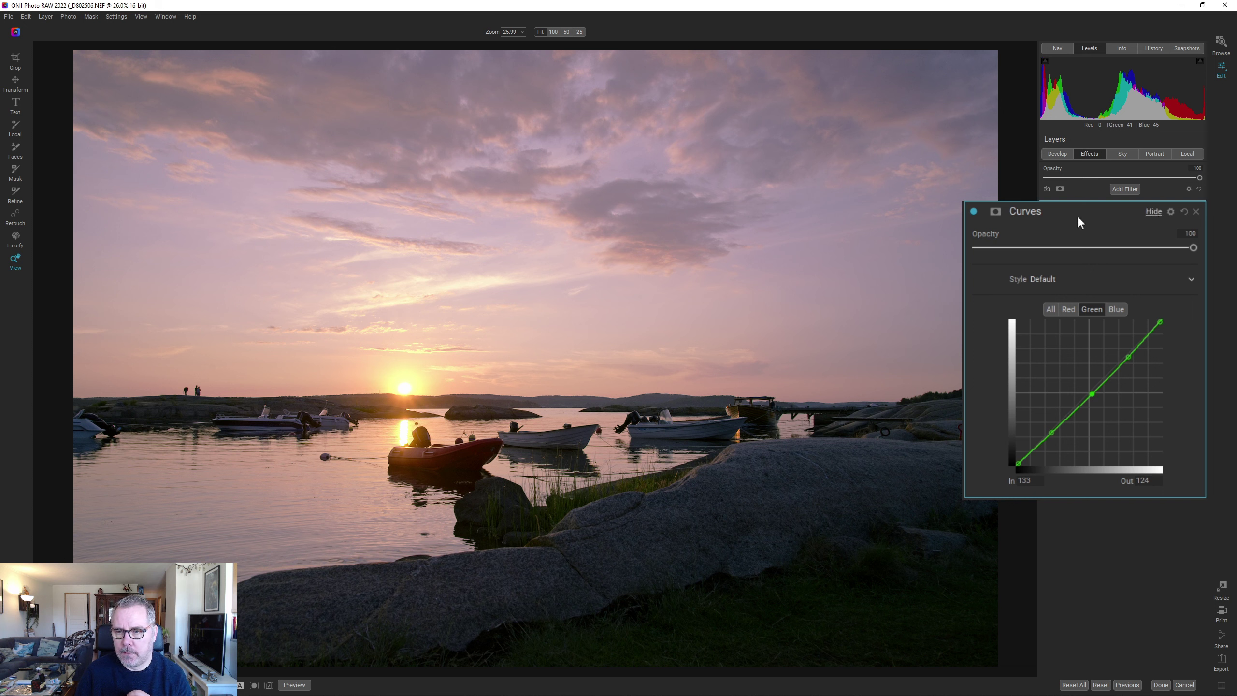
{"action": "left_click", "coordinate": [973, 211]}
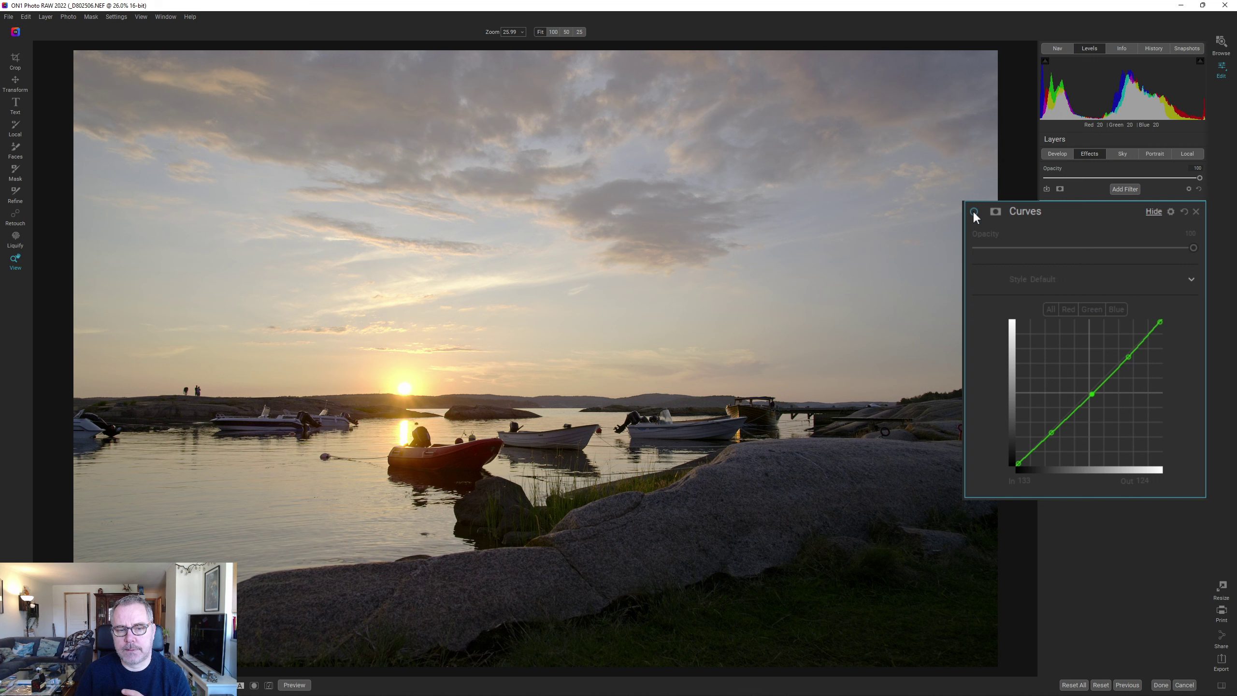
{"action": "left_click", "coordinate": [973, 211]}
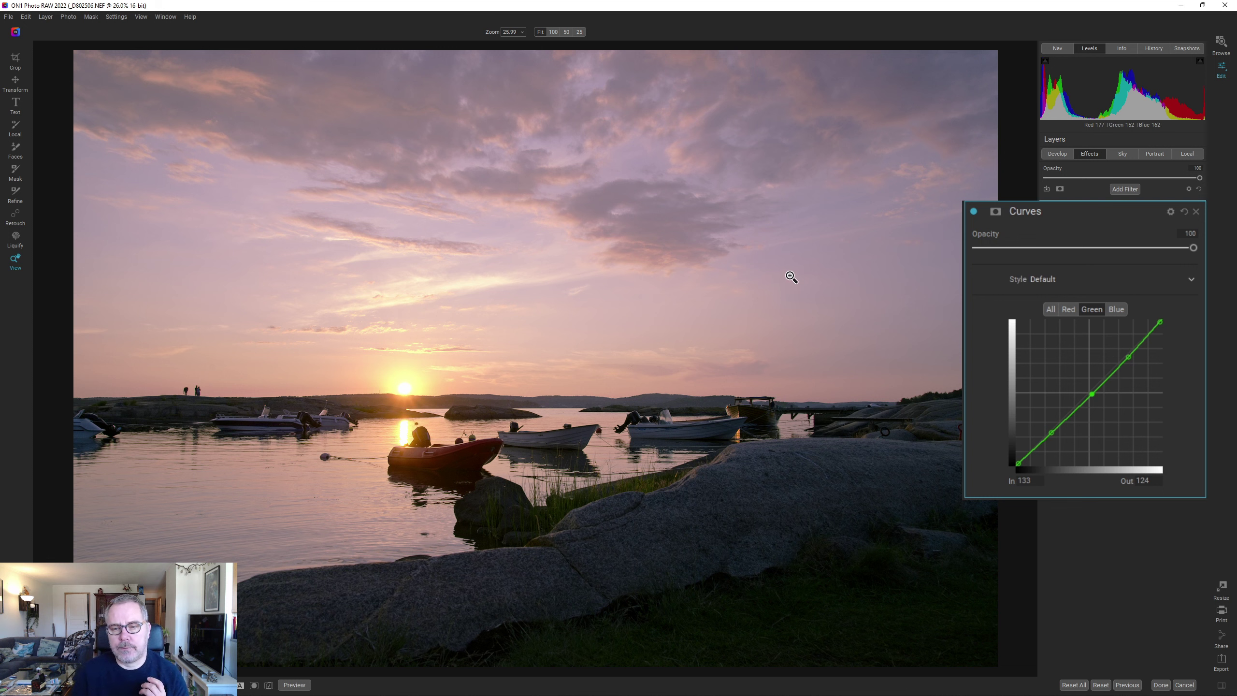
Anchor the Blue channel's midtones at In 127, Out 128 and pull a highlight point slightly below the diagonal
{"action": "left_click", "coordinate": [1120, 310]}
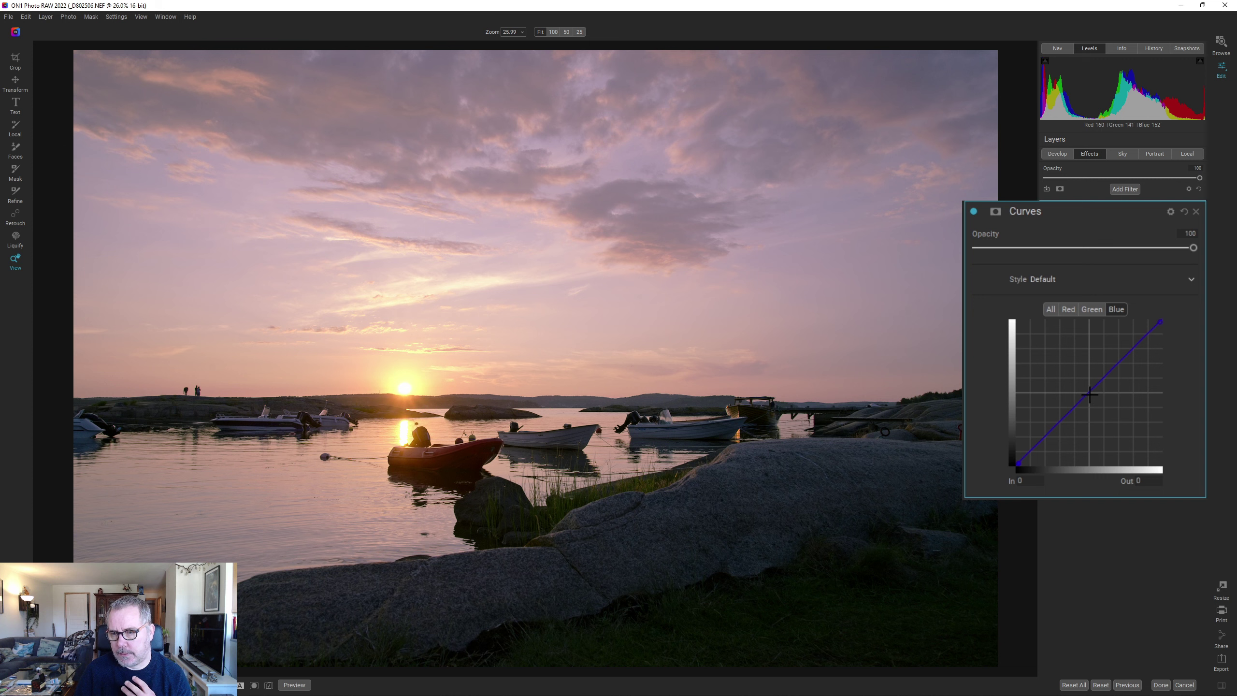
{"action": "mouse_move", "coordinate": [1087, 395]}
{"action": "left_mouse_down"}
{"action": "mouse_move", "coordinate": [1044, 345]}
{"action": "mouse_move", "coordinate": [1138, 452]}
{"action": "mouse_move", "coordinate": [1088, 393]}
{"action": "left_mouse_up"}
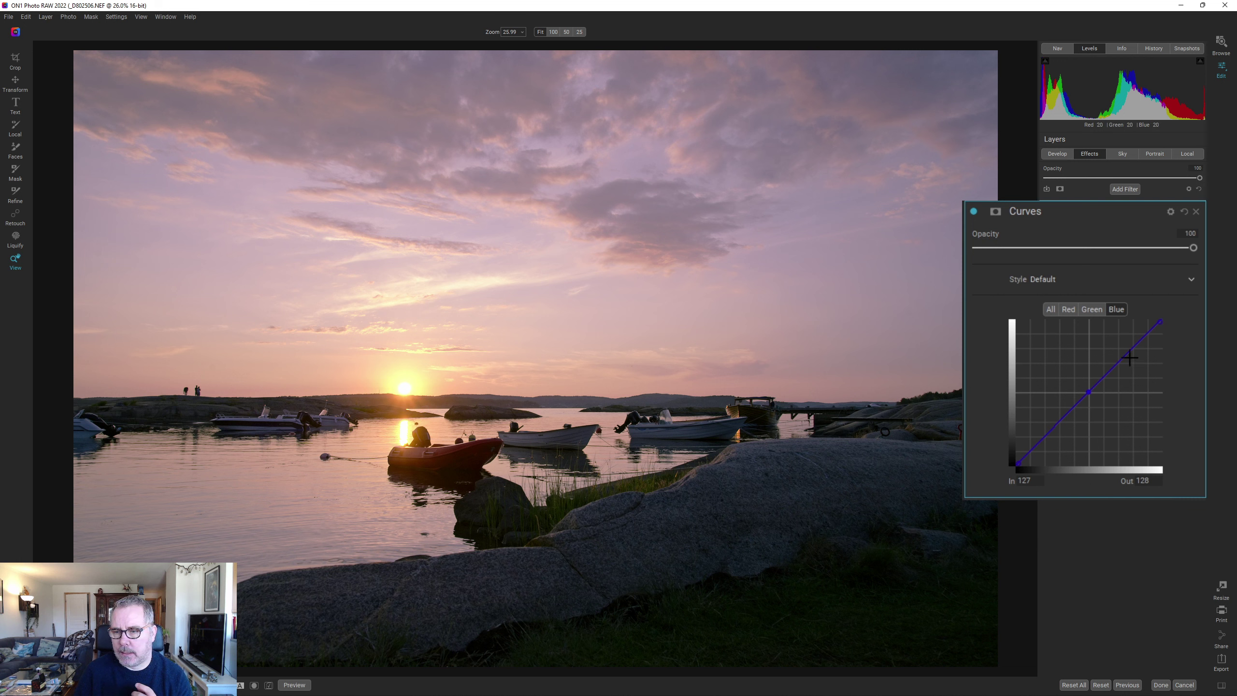
{"action": "mouse_move", "coordinate": [1129, 357]}
{"action": "left_mouse_down"}
{"action": "mouse_move", "coordinate": [1122, 344]}
{"action": "mouse_move", "coordinate": [1139, 359]}
{"action": "mouse_move", "coordinate": [1129, 364]}
{"action": "left_mouse_up"}
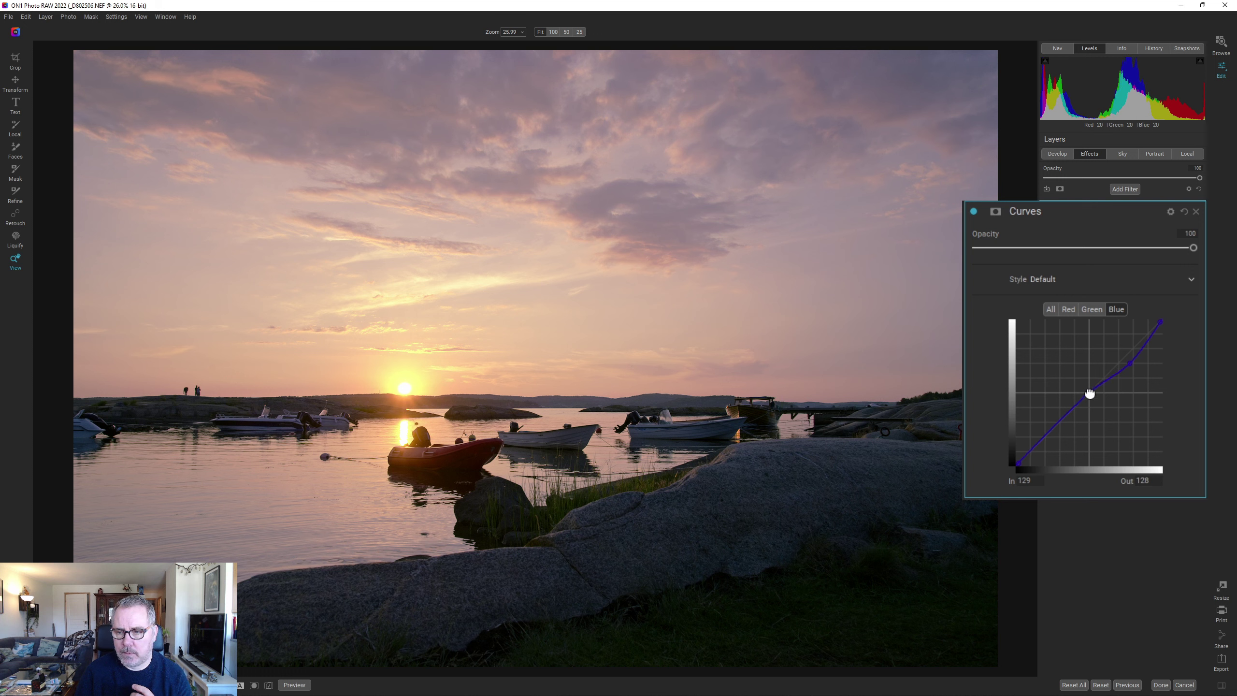
Test the Blue midtone point higher and lower, settle it at In 122, Out 129, and lift a shadow point to In 50, Out 65
{"action": "left_click_drag", "start_coordinate": [1089, 392], "coordinate": [1085, 387]}
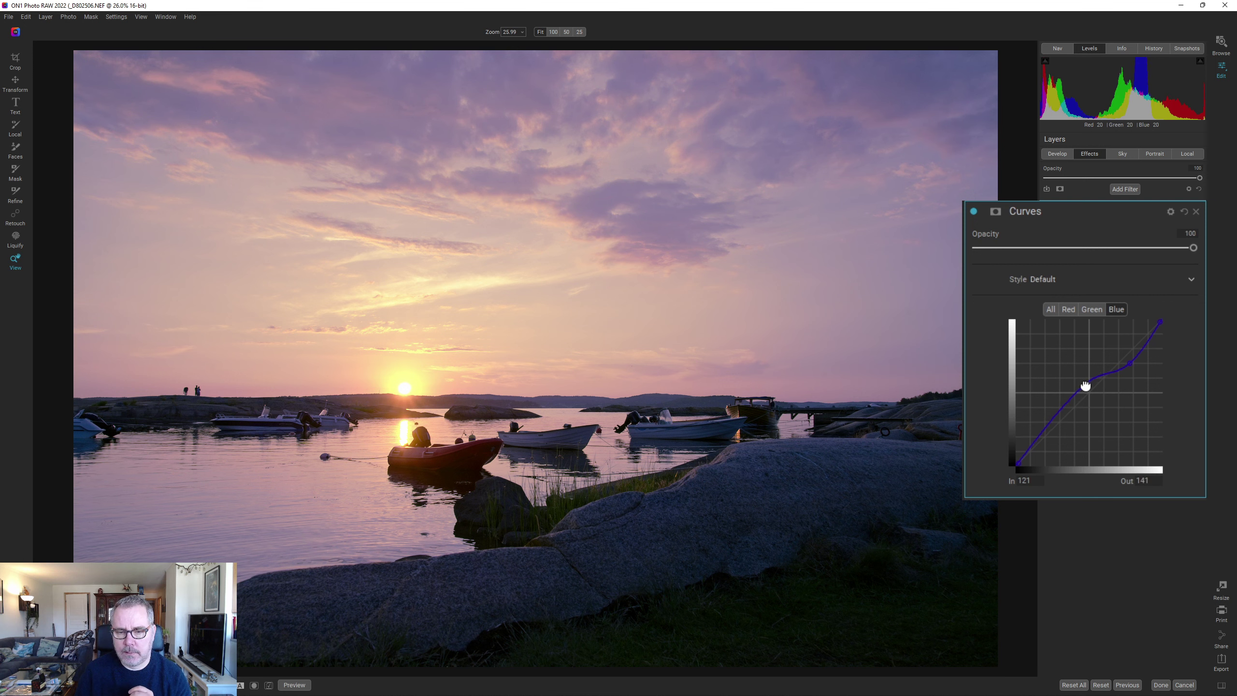
{"action": "left_click_drag", "start_coordinate": [1085, 387], "coordinate": [1095, 399]}
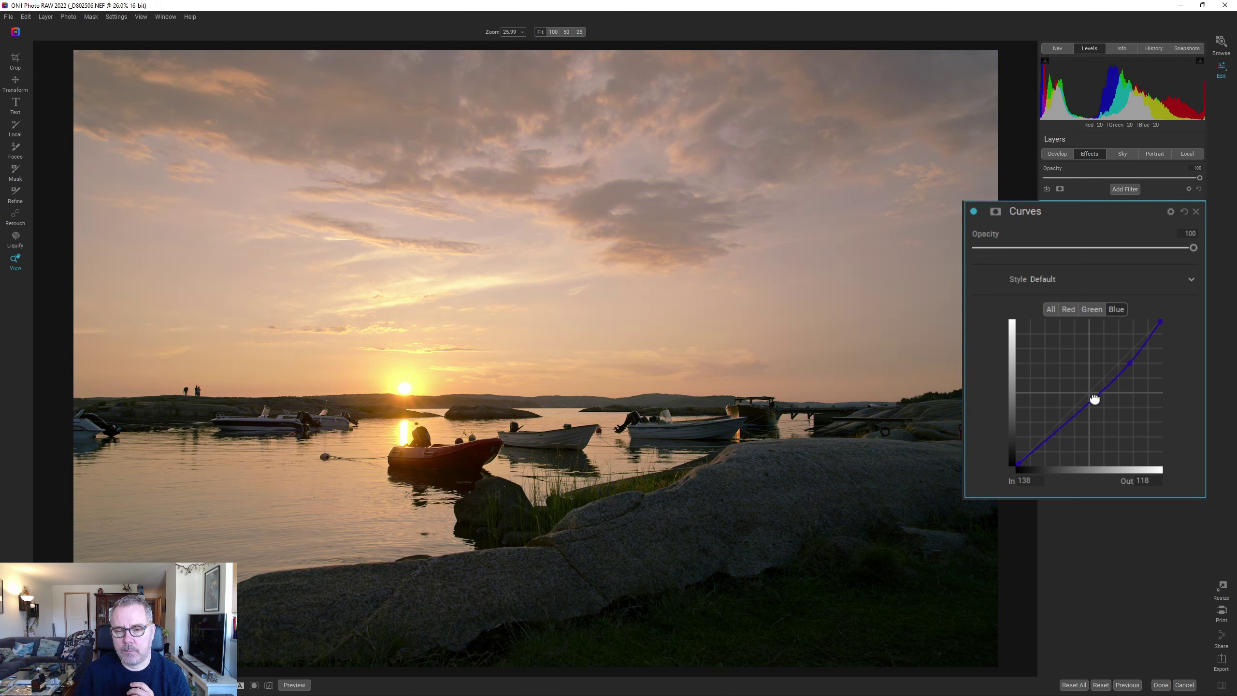
{"action": "left_click_drag", "start_coordinate": [1095, 398], "coordinate": [1086, 391]}
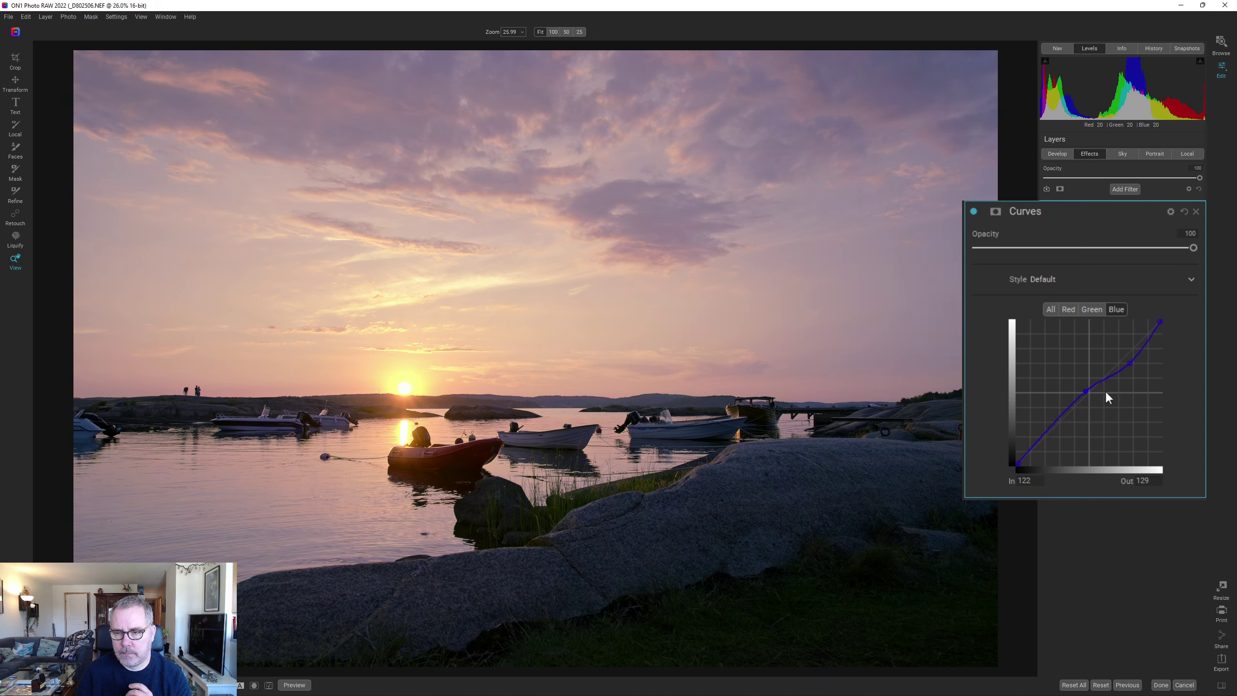
{"action": "left_click_drag", "start_coordinate": [1051, 432], "coordinate": [1044, 429]}
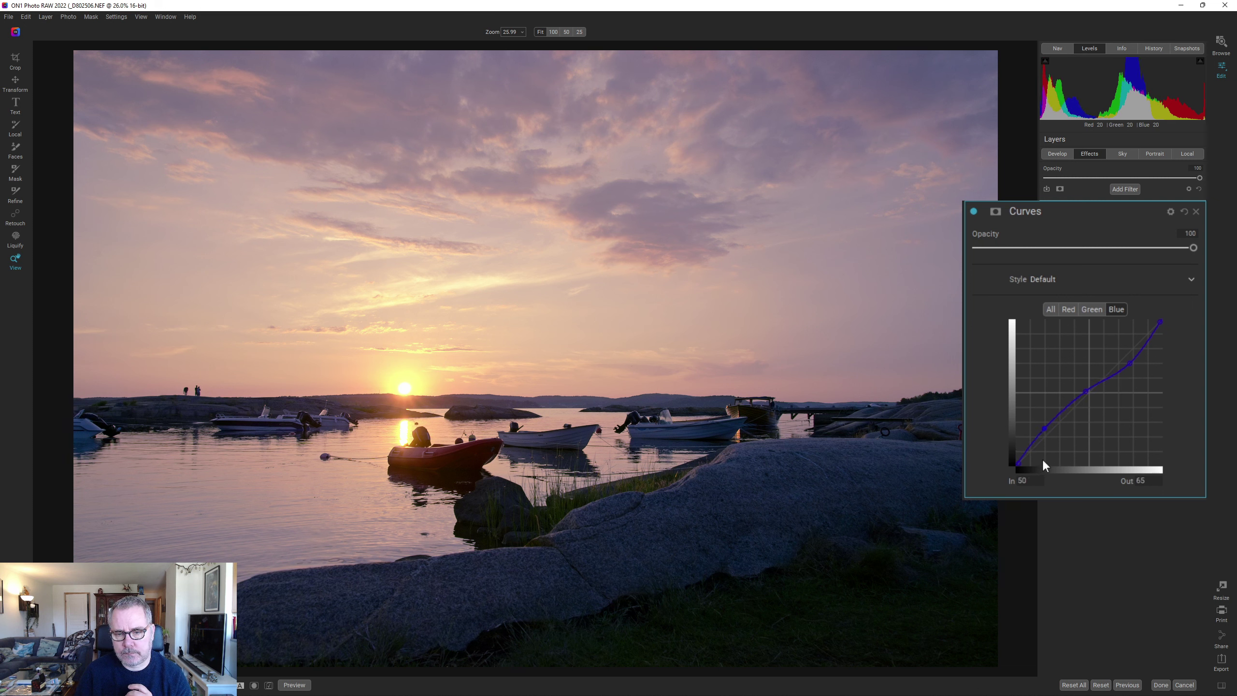
Compare the image with the fourth Curves filter off and on, keeping the filter enabled and expanded
{"action": "left_click", "coordinate": [974, 211]}
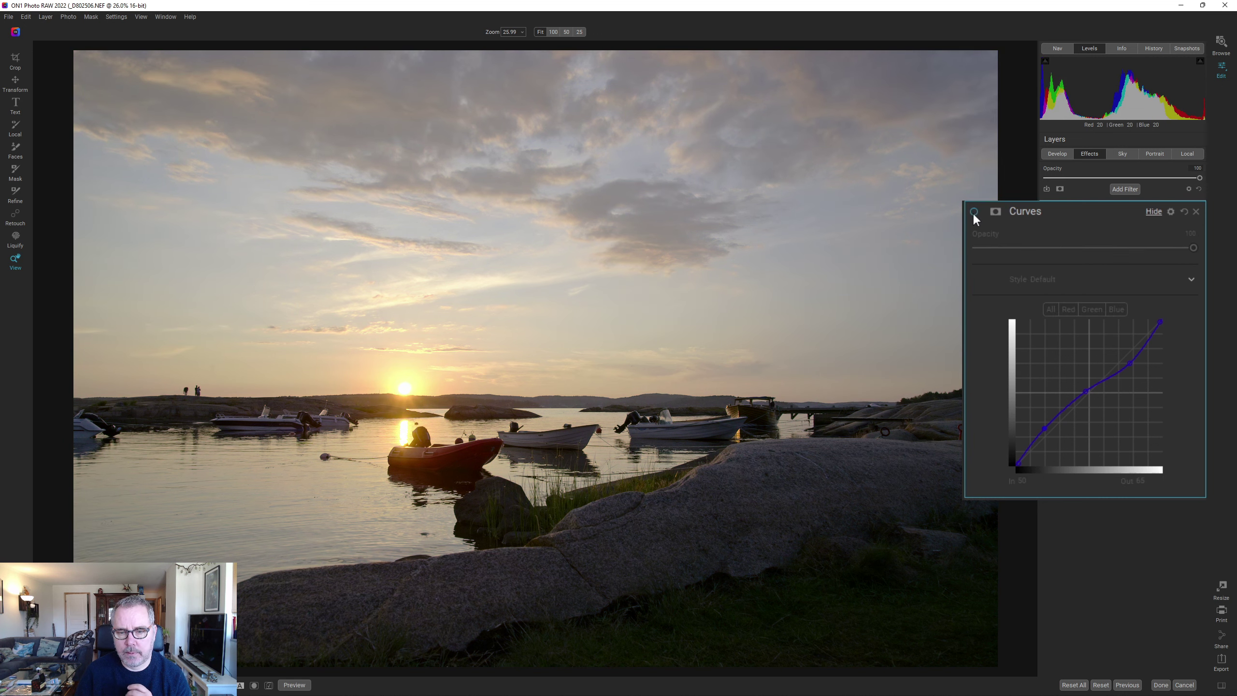
{"action": "double_click", "coordinate": [973, 212]}
{"action": "left_click", "coordinate": [973, 212]}
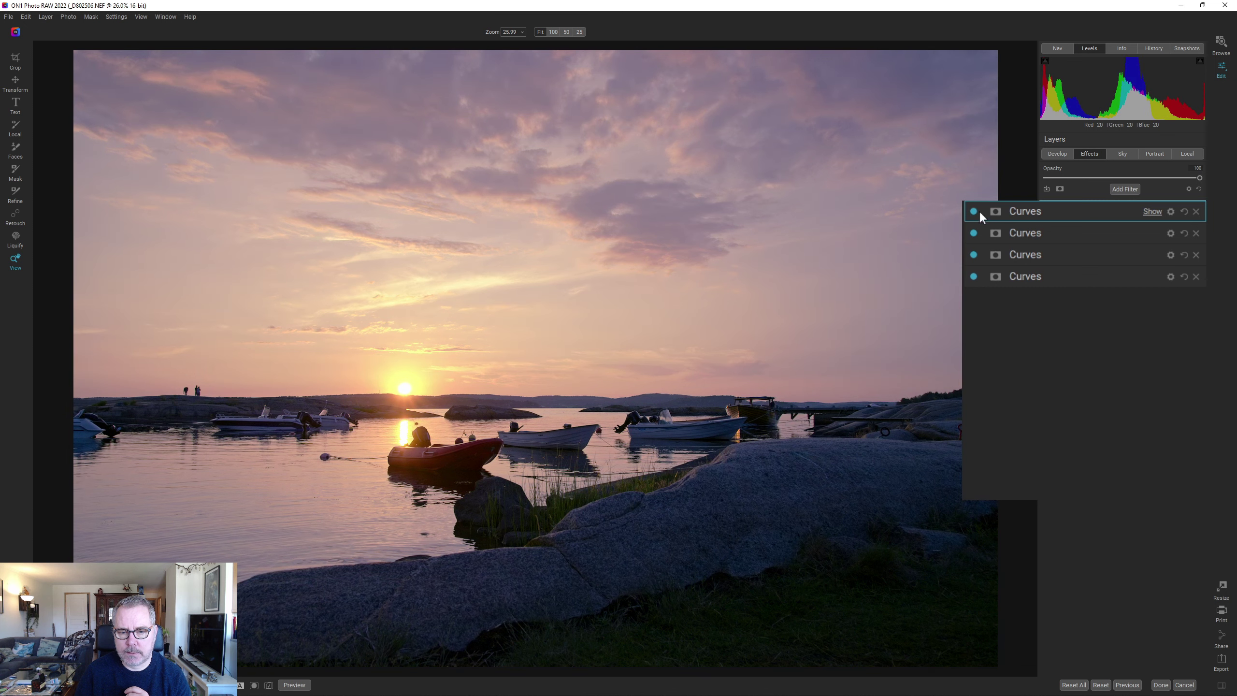
{"action": "left_click", "coordinate": [1015, 206]}
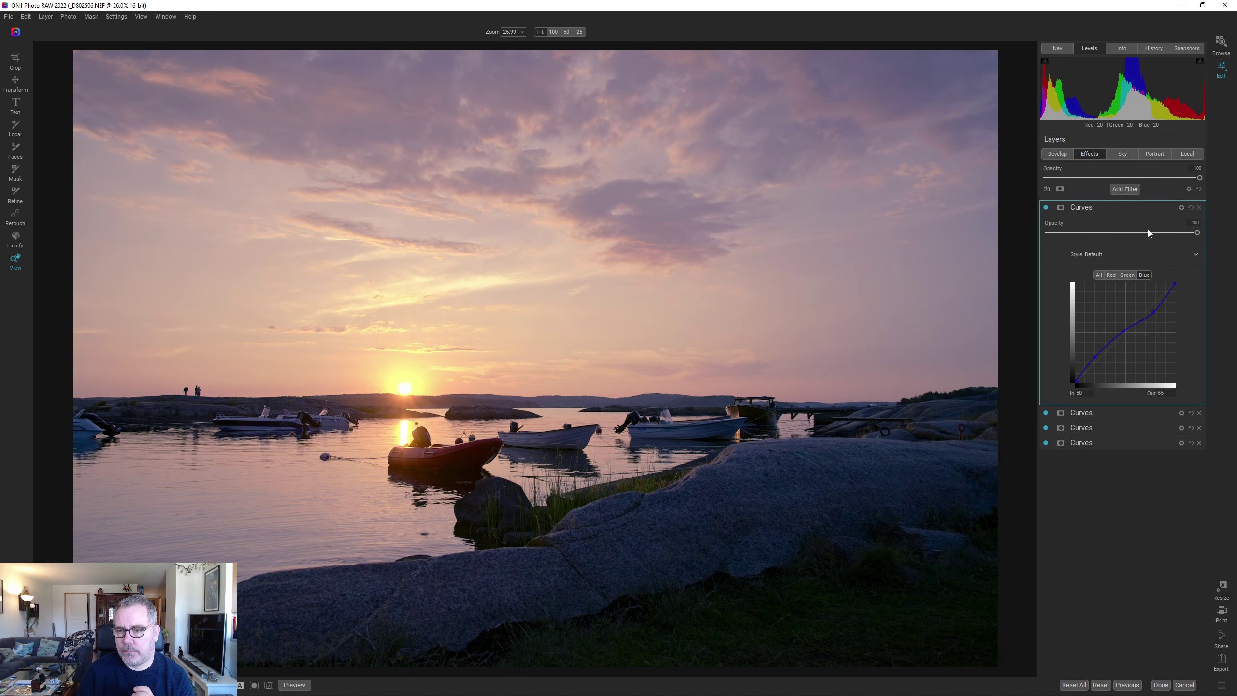
Add a fifth Curves filter and raise a Blue channel highlight point to In 185, Out 222
{"action": "left_click", "coordinate": [1117, 189]}
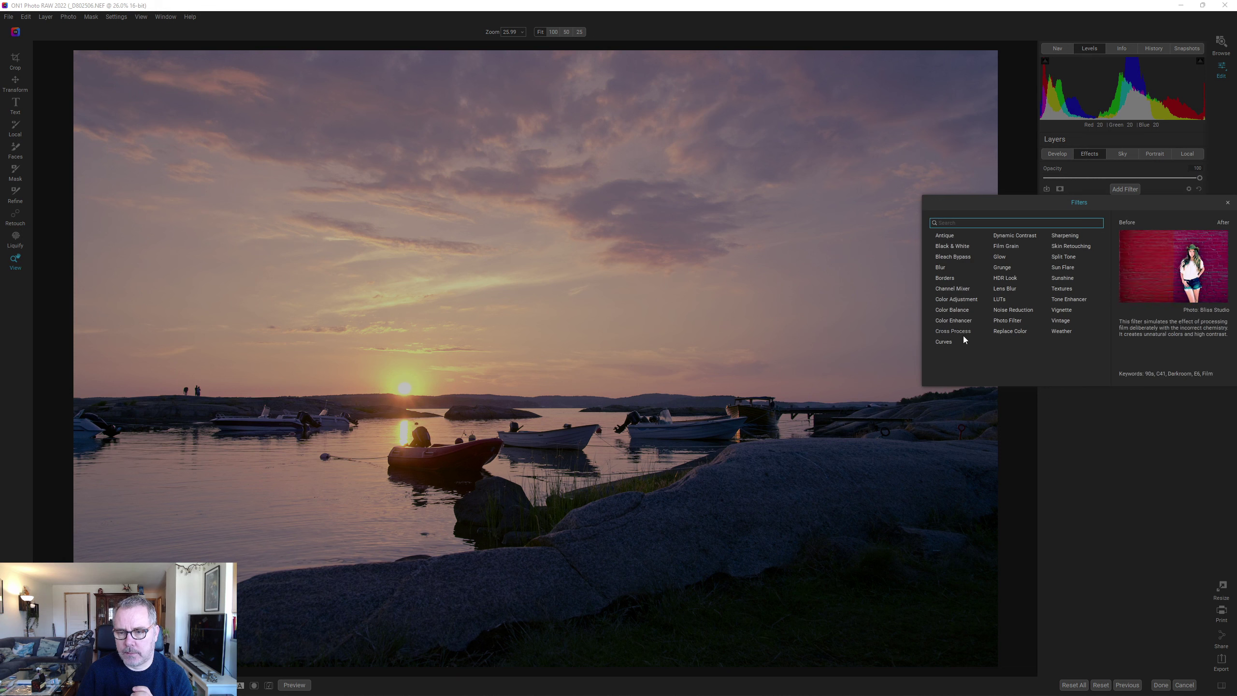
{"action": "left_click", "coordinate": [944, 342]}
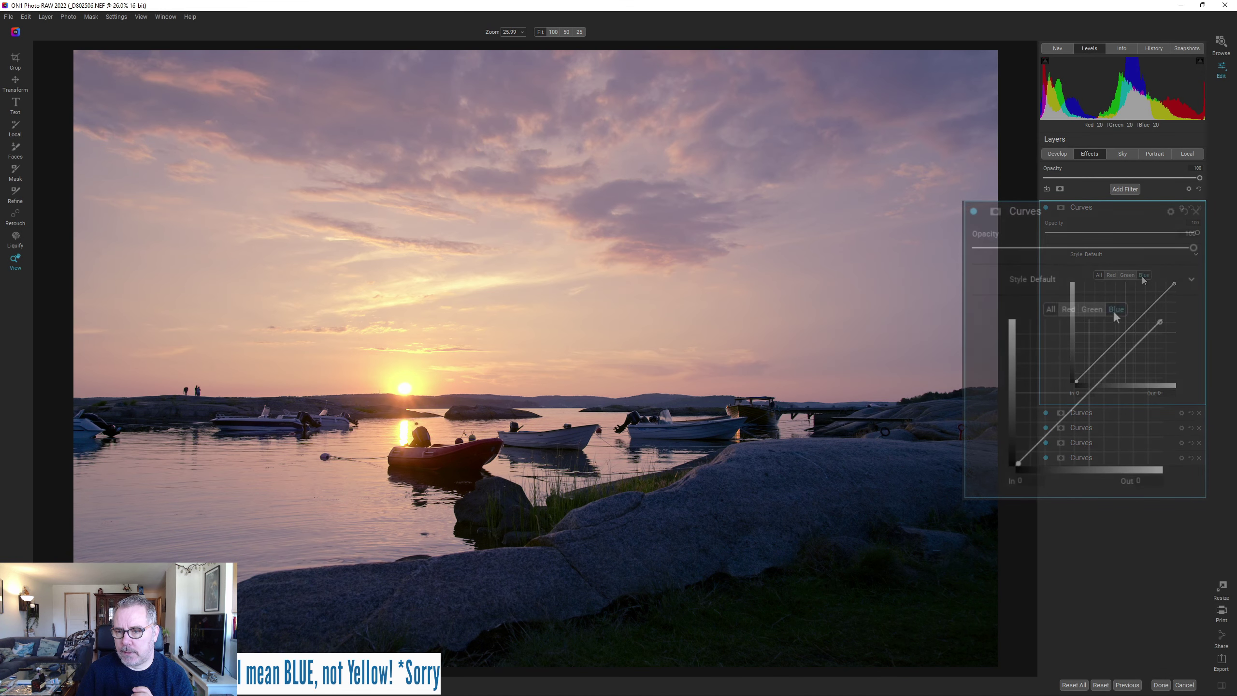
{"action": "left_click", "coordinate": [1140, 275]}
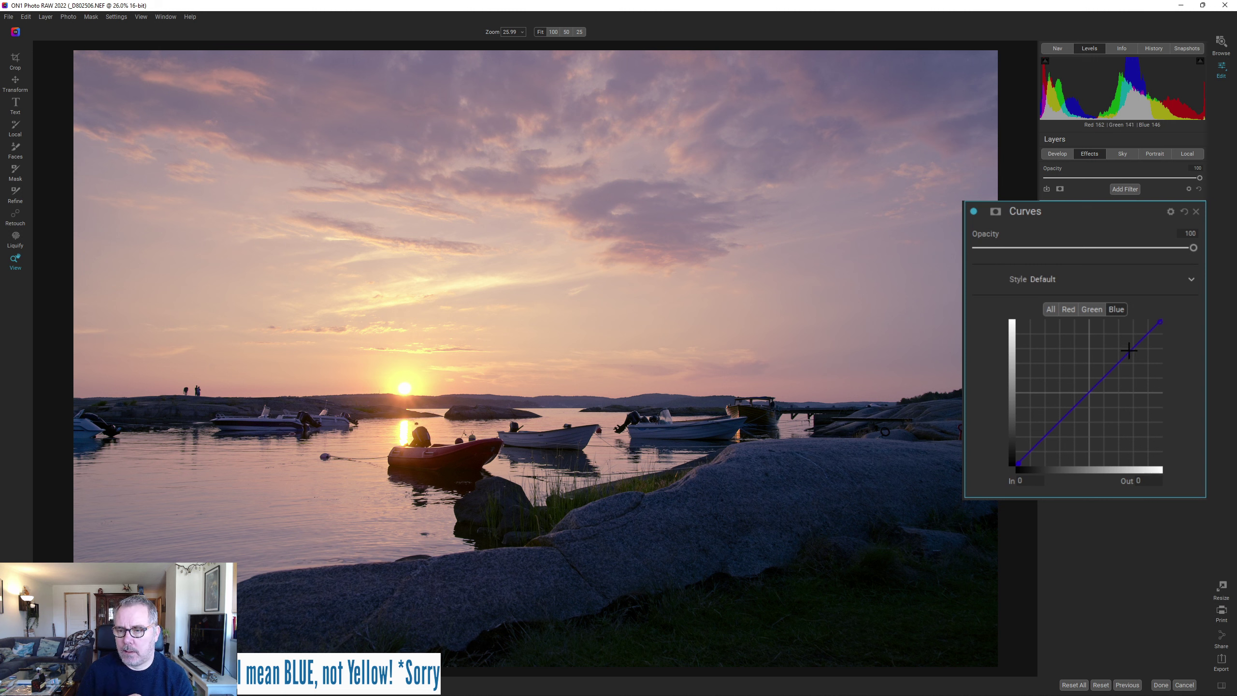
{"action": "left_click_drag", "start_coordinate": [1127, 352], "coordinate": [1122, 338]}
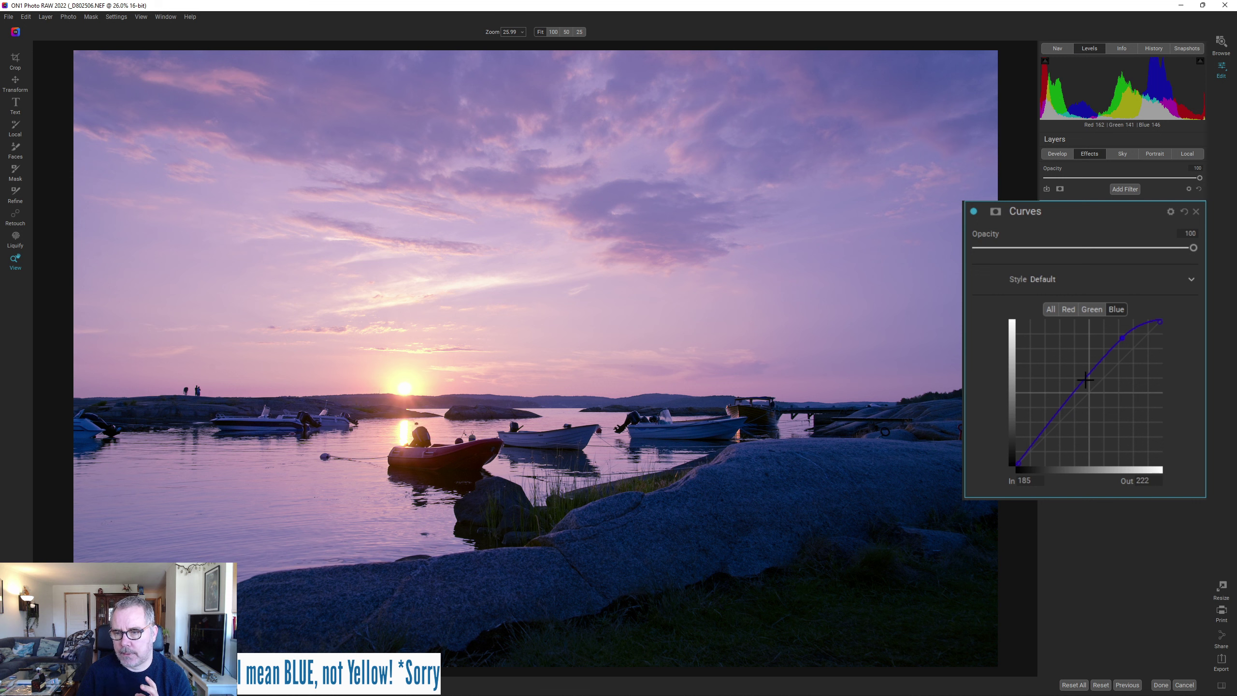
Pull the fifth filter's Blue midtones back to In 149, Out 150, and compare the image with that filter off and on
{"action": "left_click_drag", "start_coordinate": [1092, 370], "coordinate": [1097, 379]}
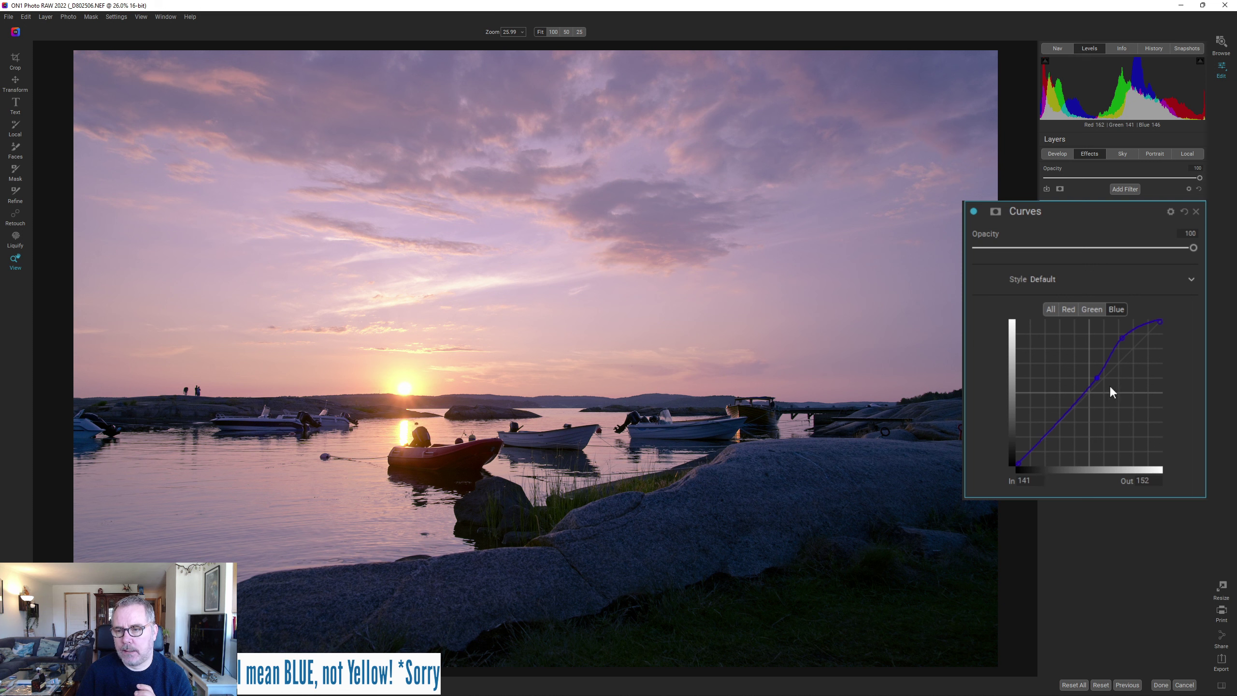
{"action": "left_click_drag", "start_coordinate": [1101, 384], "coordinate": [1101, 381]}
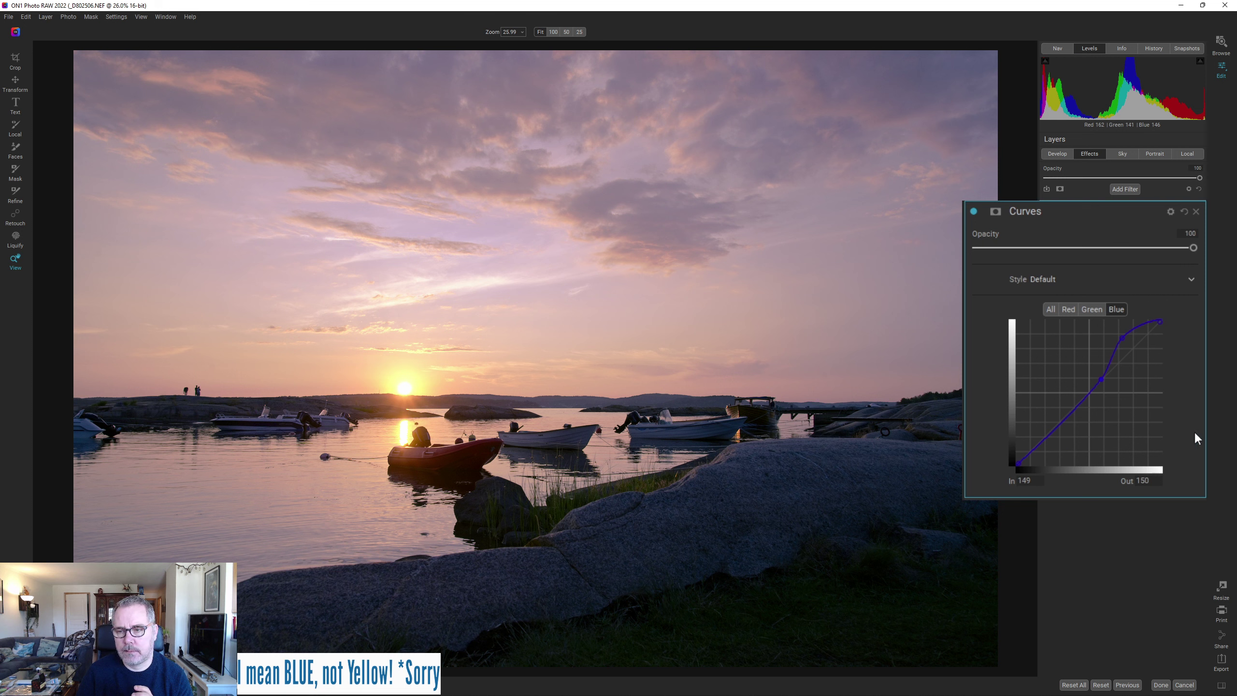
{"action": "left_click", "coordinate": [973, 211]}
{"action": "left_click", "coordinate": [973, 211]}
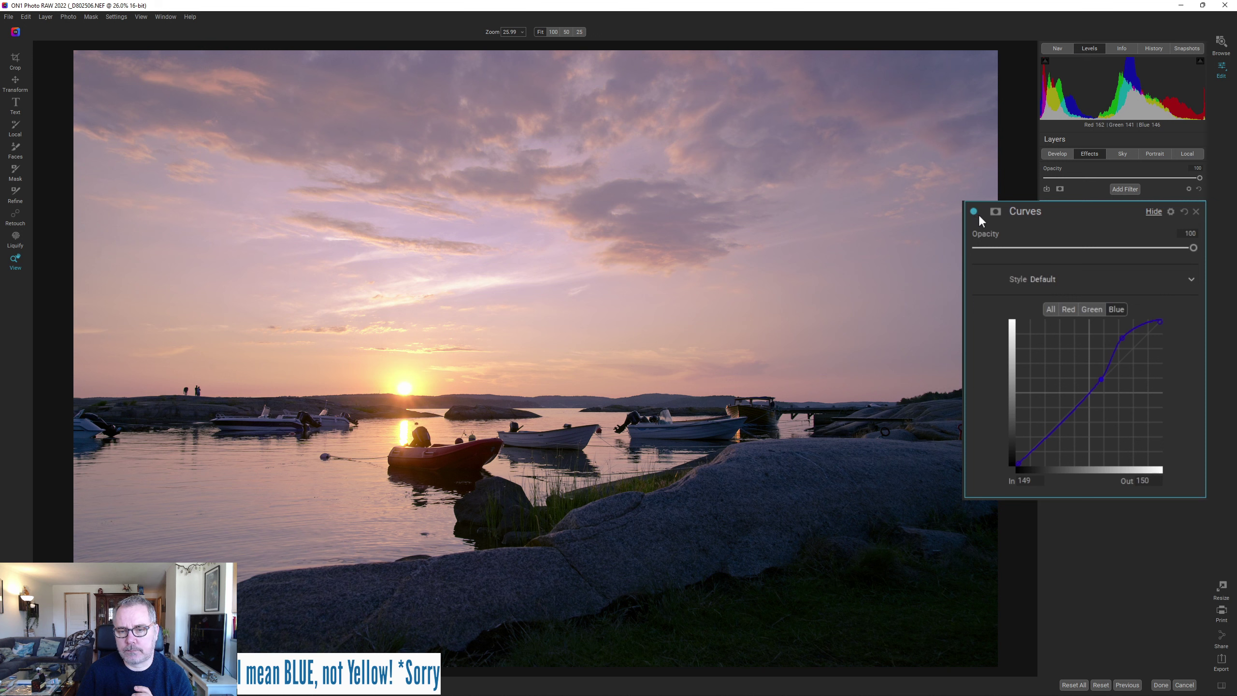
{"action": "left_click", "coordinate": [973, 211]}
{"action": "left_click", "coordinate": [974, 211]}
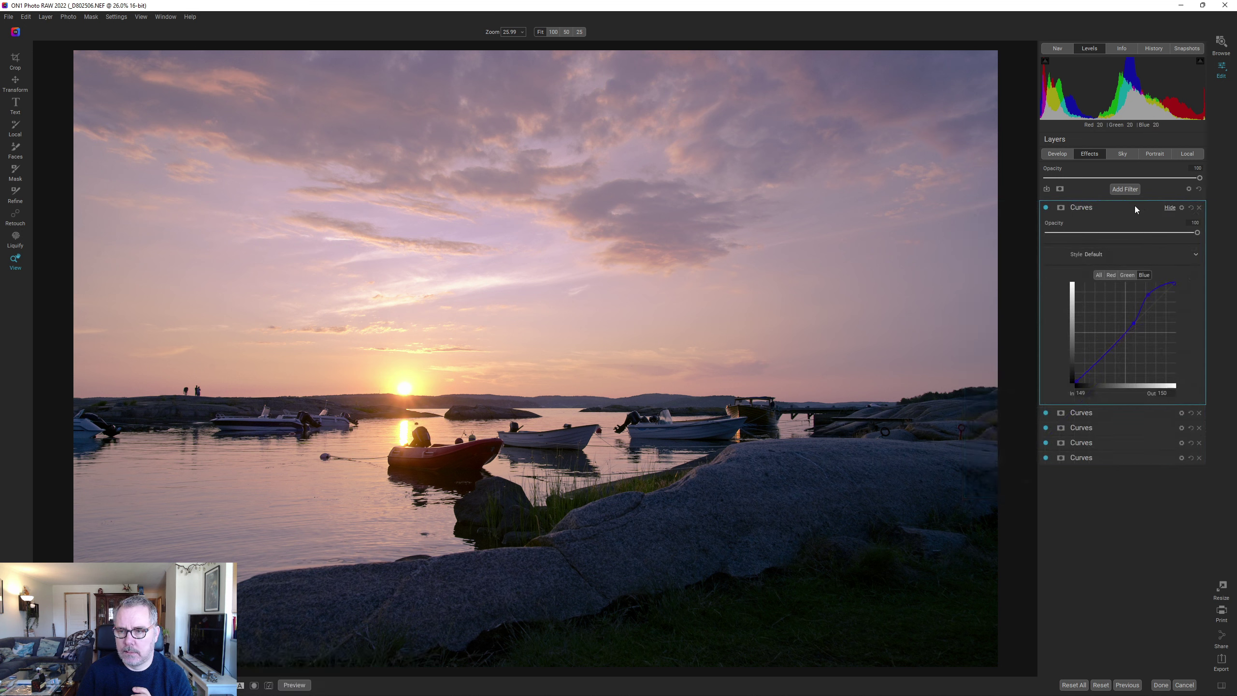
Collapse the fifth Curves filter, and add a Vignette filter above it with the Big Softy preset
{"action": "left_click", "coordinate": [1134, 205]}
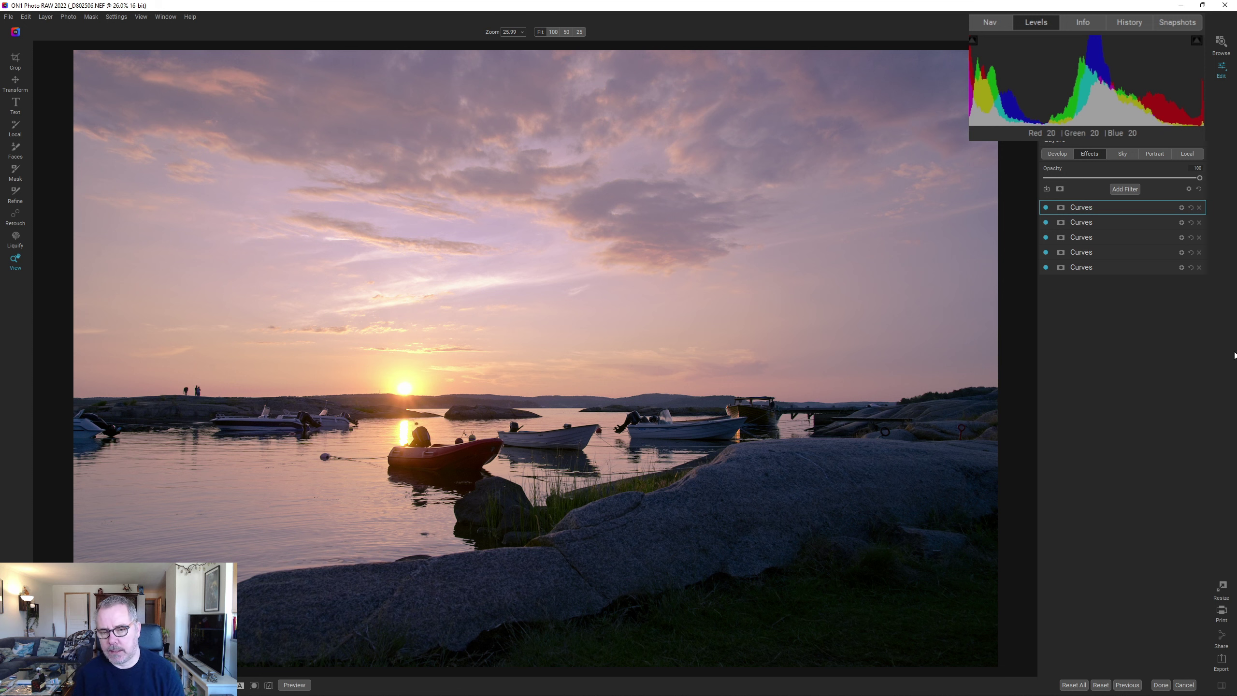
{"action": "left_click", "coordinate": [1118, 190]}
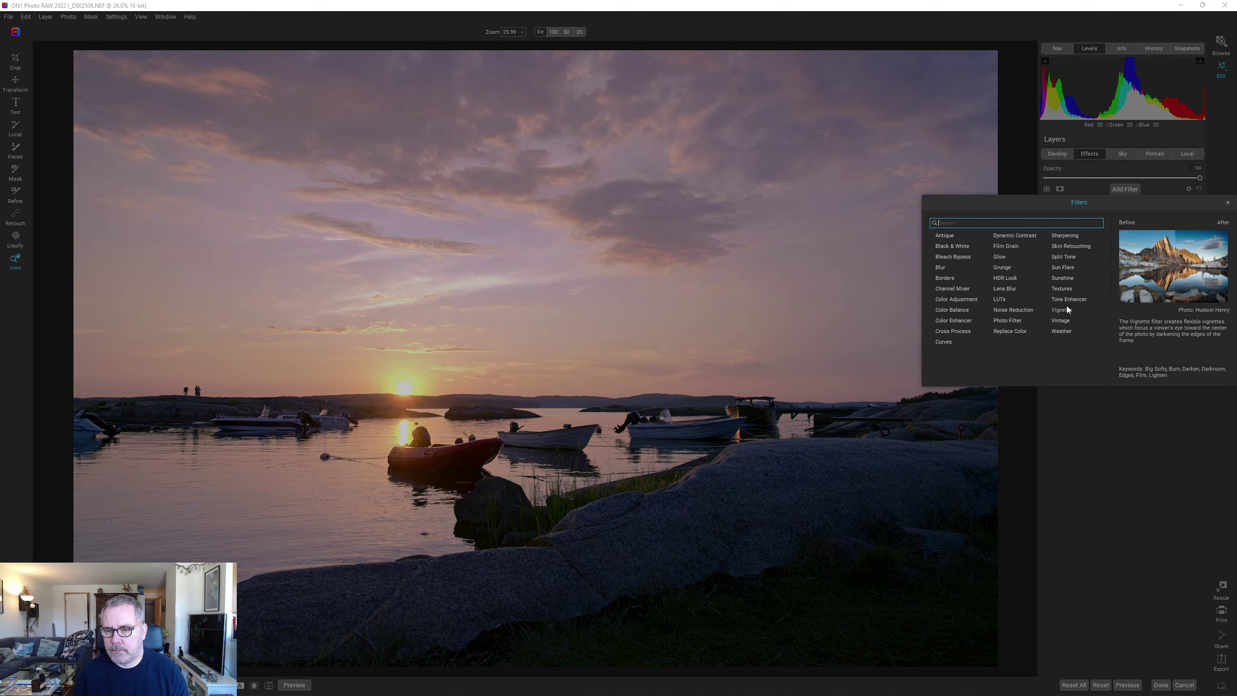
{"action": "left_click", "coordinate": [1063, 309]}
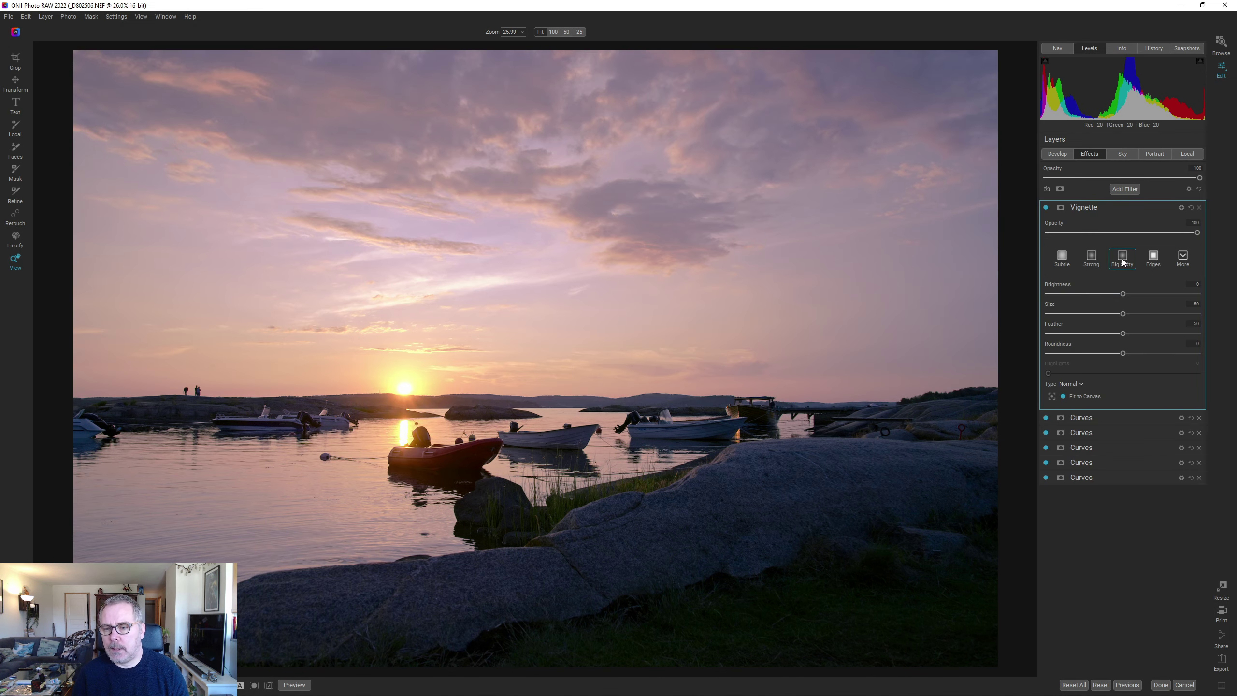
{"action": "left_click", "coordinate": [1123, 262]}
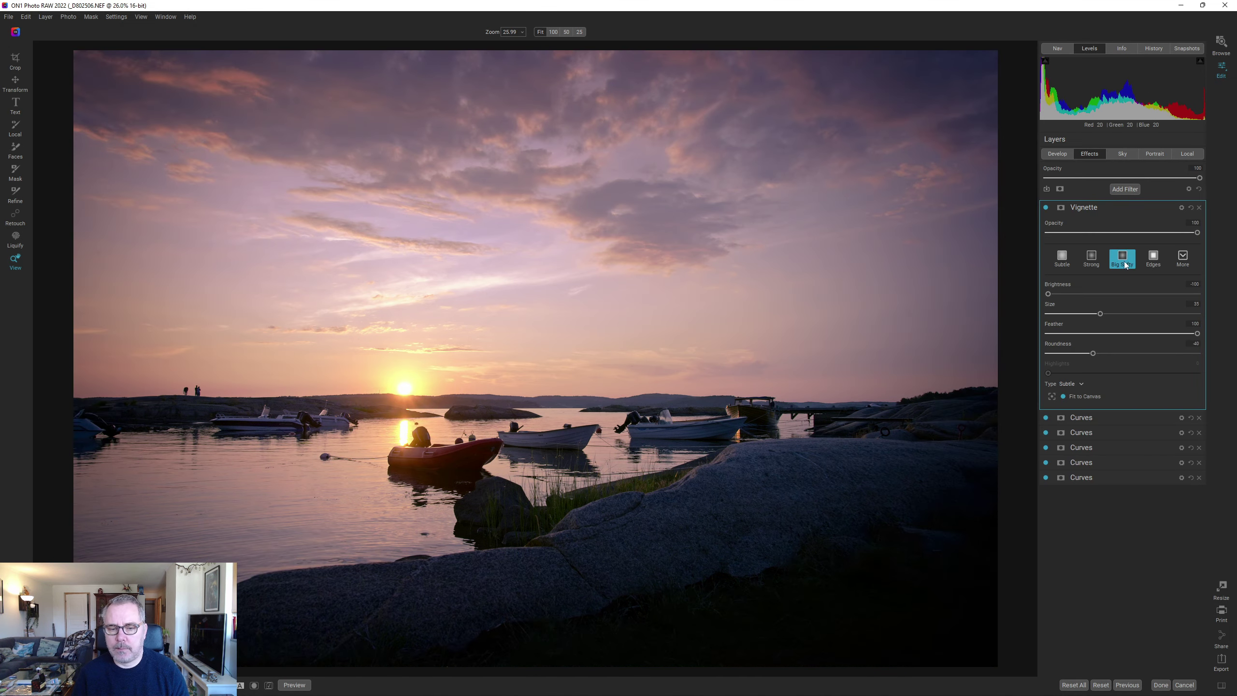
{"action": "left_click", "coordinate": [1122, 208]}
Compare the edited photo with the unedited original from the Develop settings, restoring the edited preview
{"action": "left_click", "coordinate": [1048, 154]}
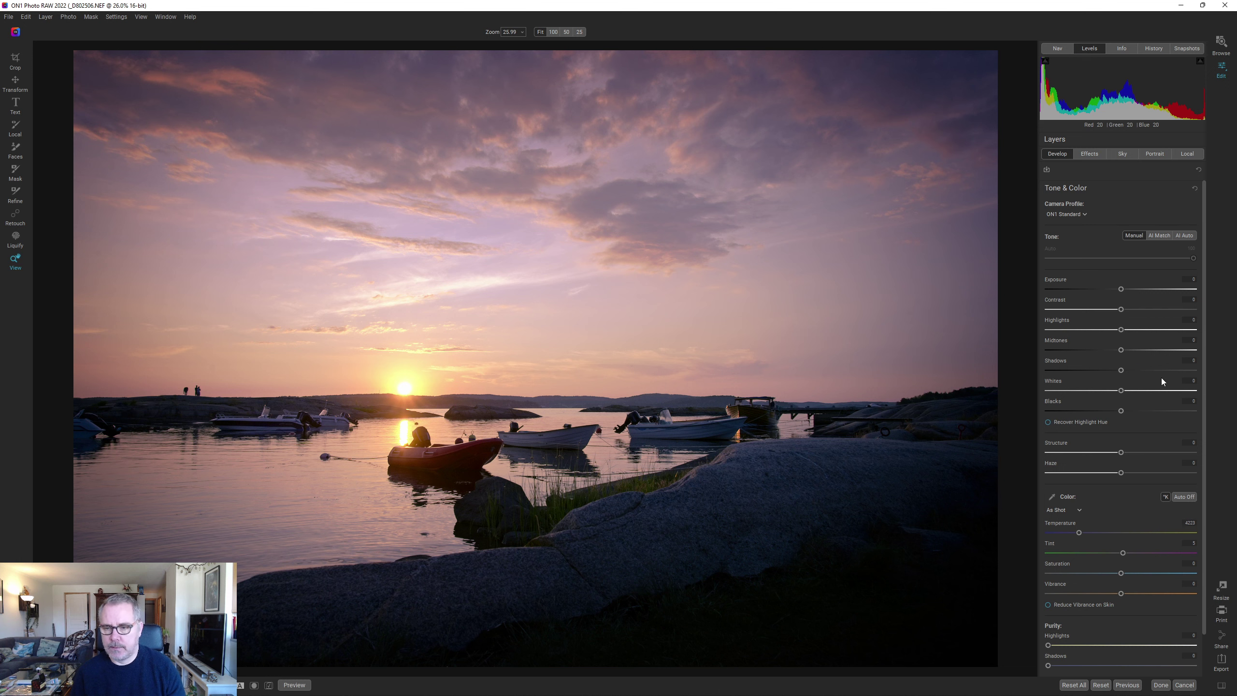
{"action": "left_click", "coordinate": [298, 686]}
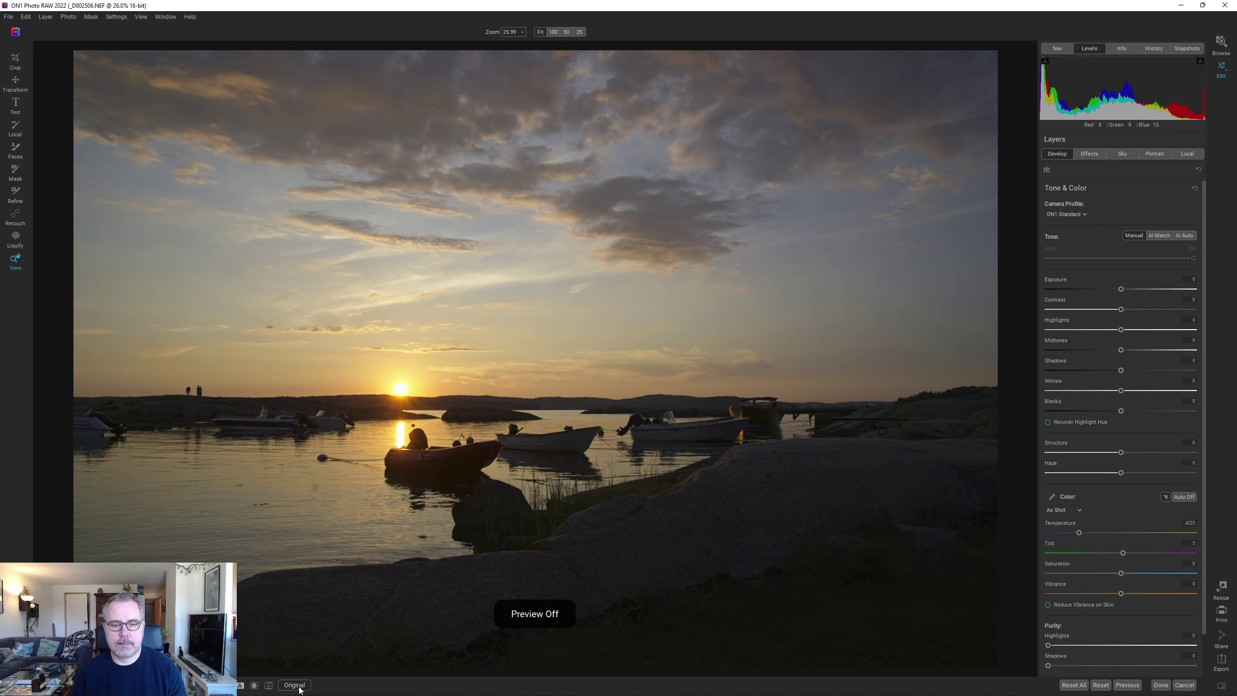
{"action": "left_click", "coordinate": [298, 685]}
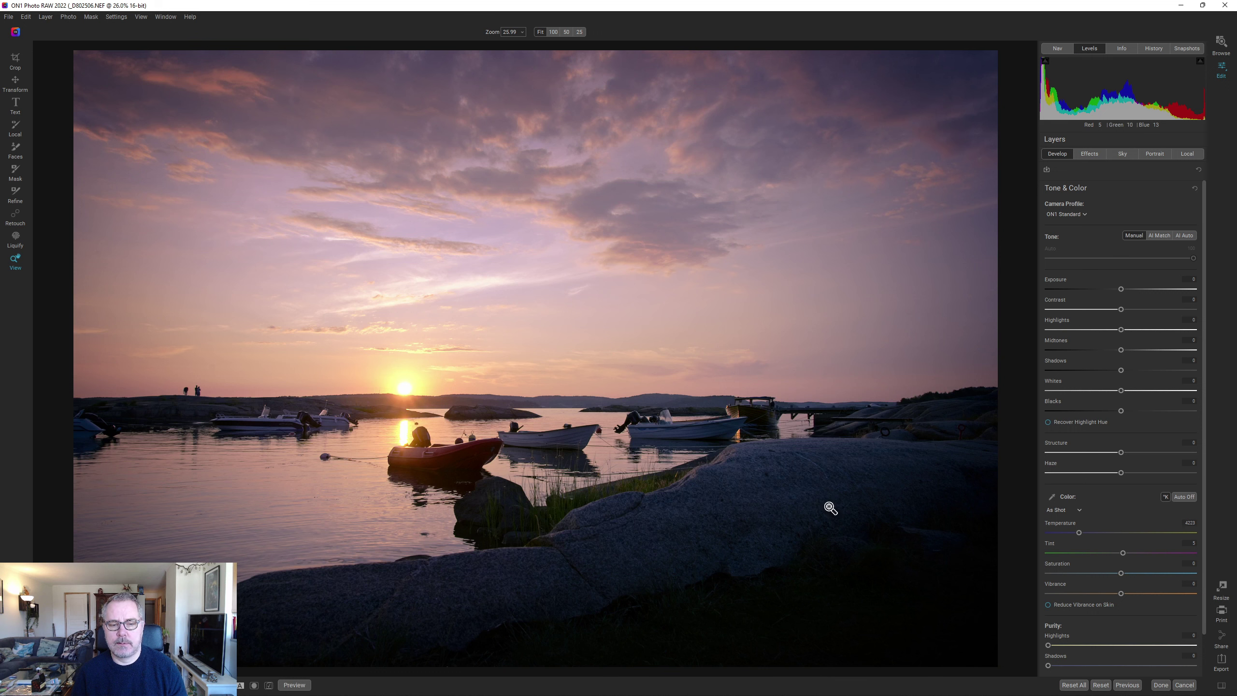
Return to the Vignette filter and lower its opacity to 65
{"action": "left_click", "coordinate": [1091, 154]}
{"action": "left_click", "coordinate": [1117, 207]}
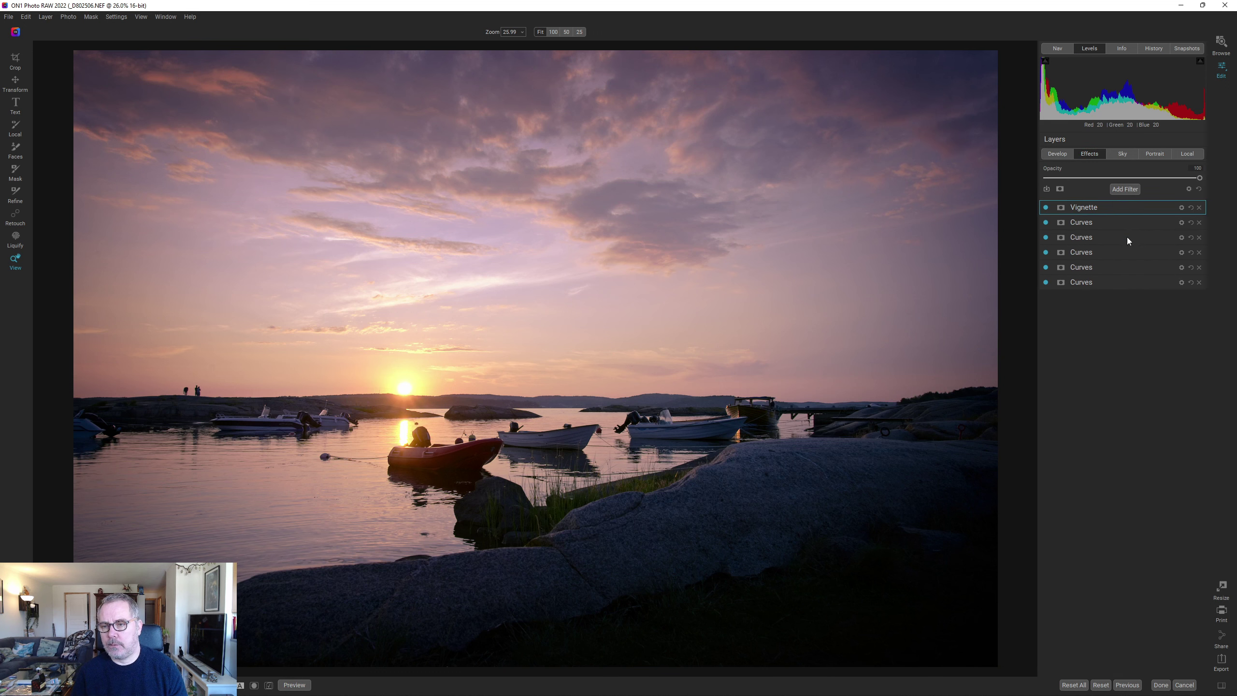
{"action": "left_click", "coordinate": [1145, 232]}
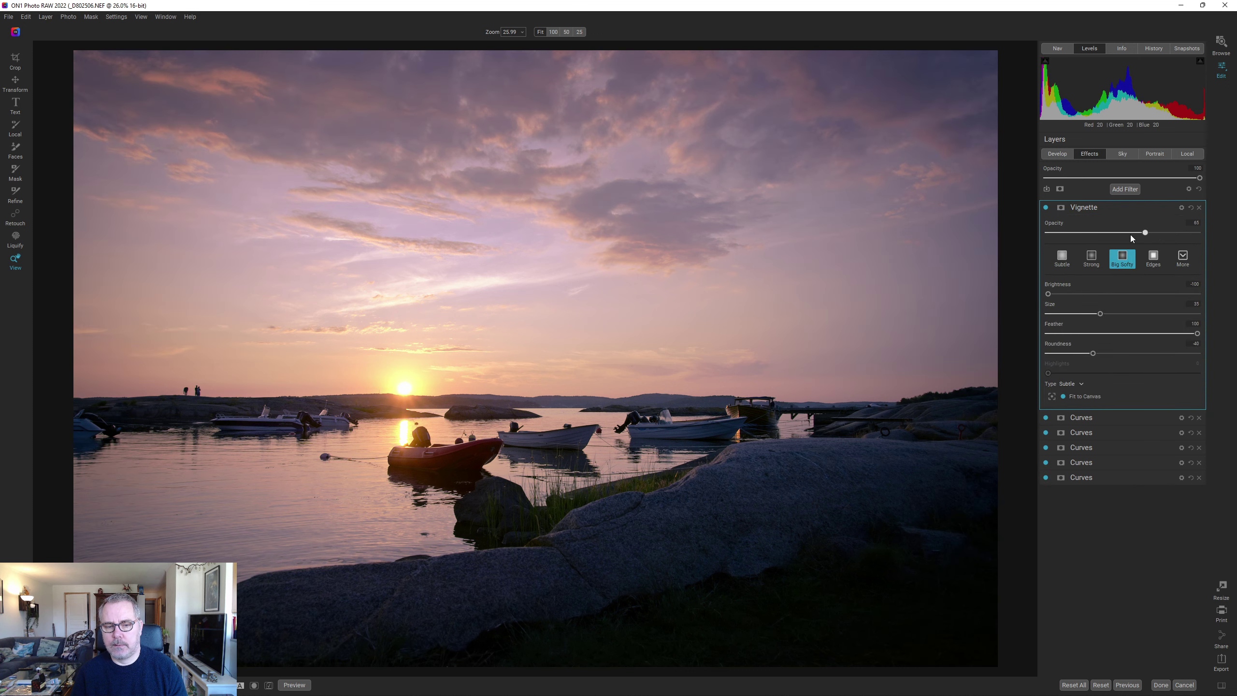
In the Develop tone settings, set Shadows to 12, Contrast to 2 and Midtones to 10
{"action": "left_click", "coordinate": [1052, 156]}
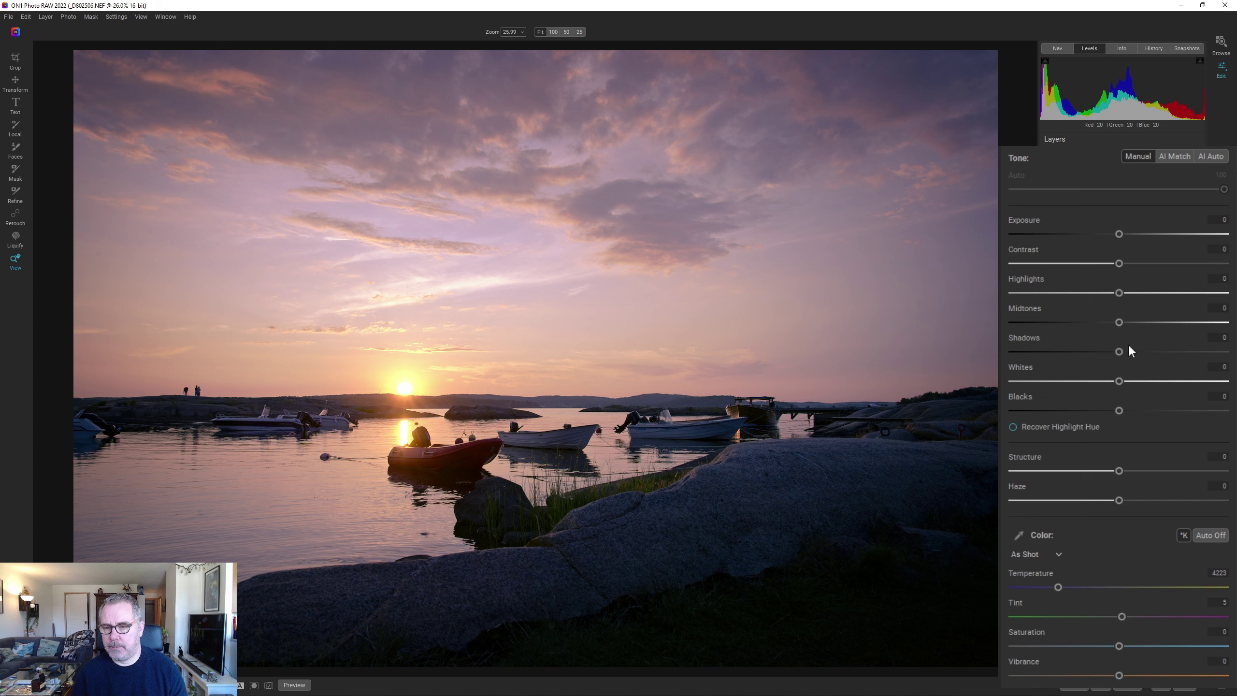
{"action": "left_click_drag", "start_coordinate": [1120, 352], "coordinate": [1132, 353]}
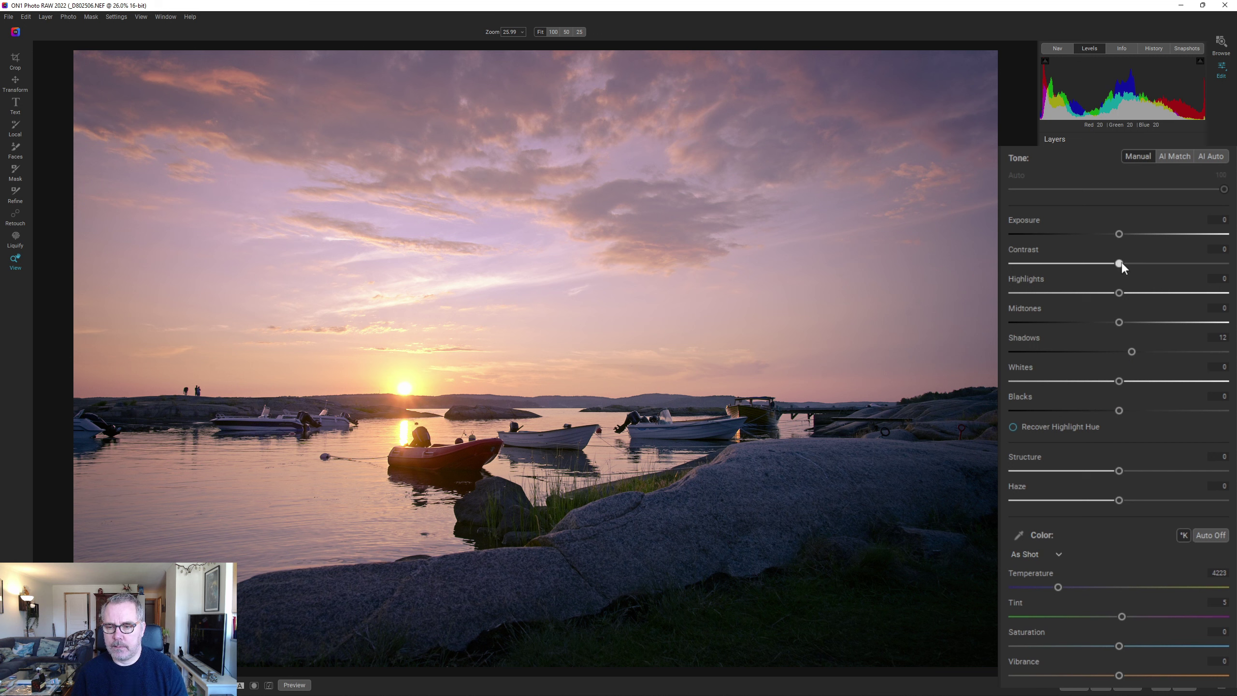
{"action": "left_click_drag", "start_coordinate": [1119, 263], "coordinate": [1120, 266]}
{"action": "left_click_drag", "start_coordinate": [1118, 322], "coordinate": [1134, 325]}
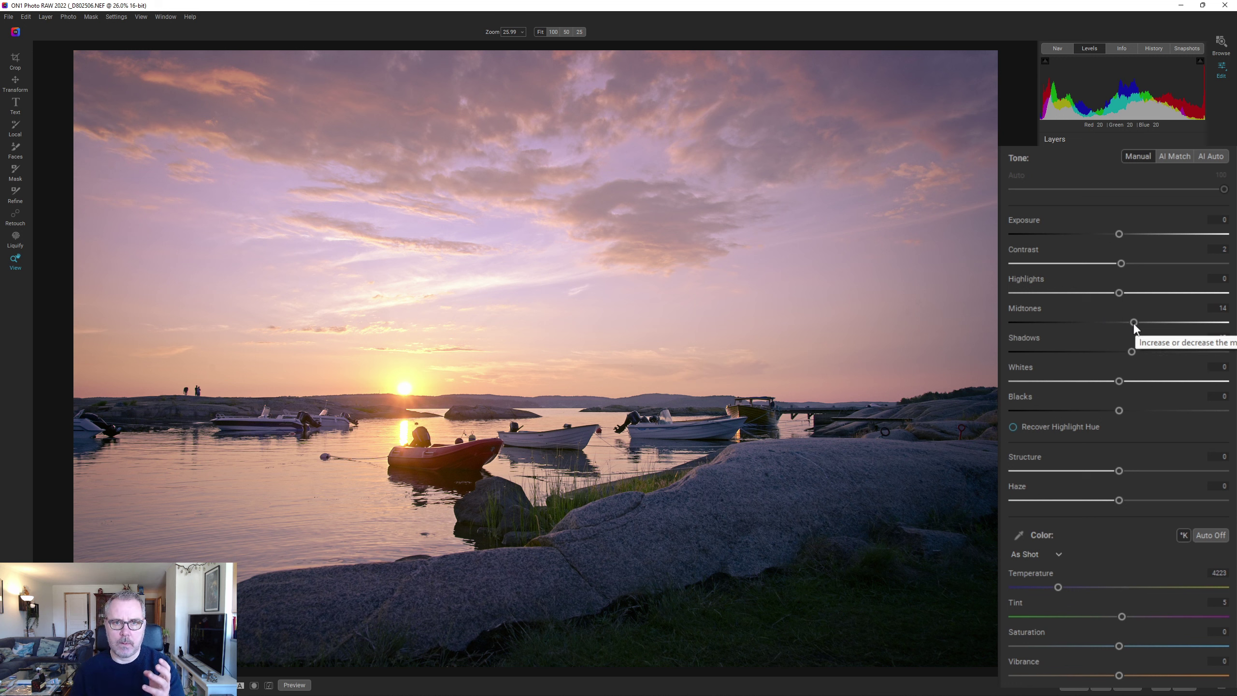
{"action": "left_click_drag", "start_coordinate": [1134, 324], "coordinate": [1130, 323]}
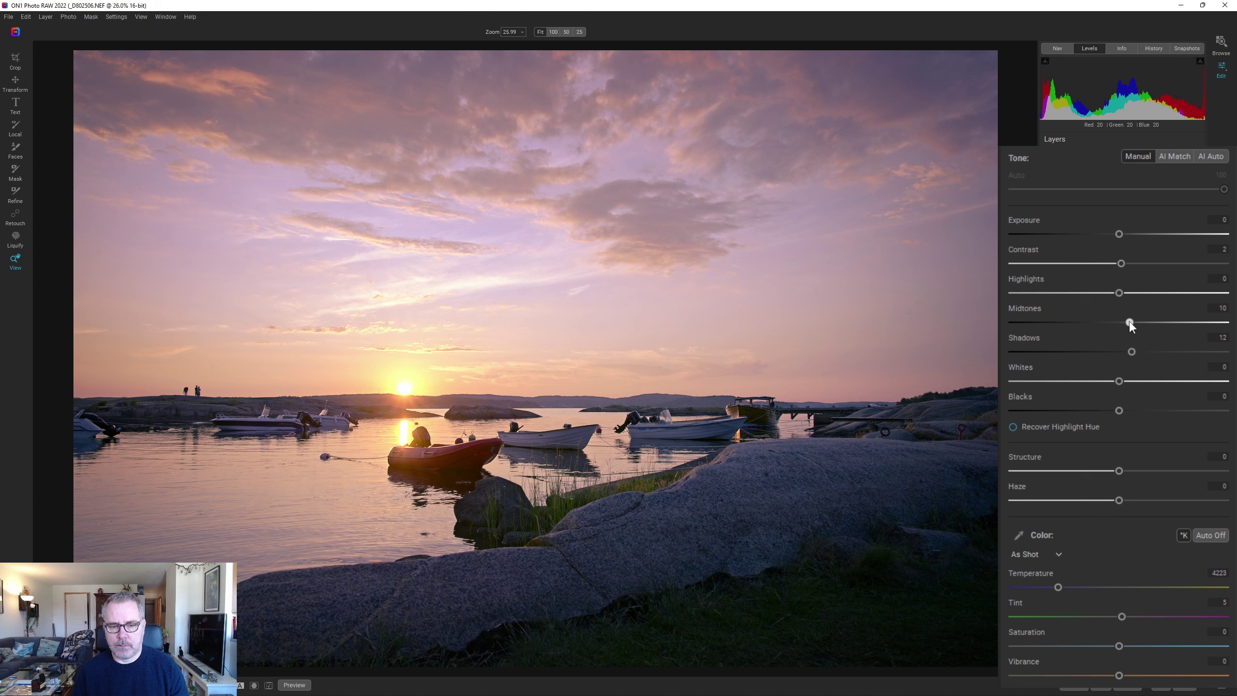
Test Midtones at 50 with the clipping overlay on, settle Midtones at 14, and turn the overlay off
{"action": "left_click", "coordinate": [1200, 62]}
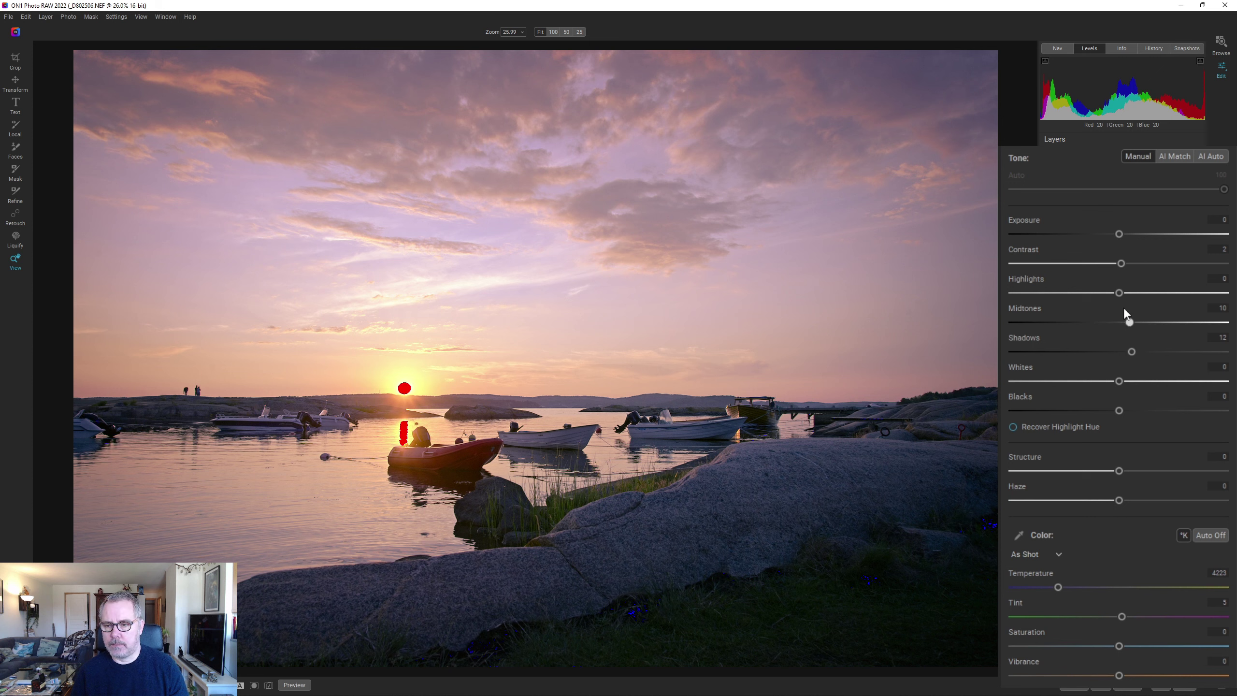
{"action": "left_click_drag", "start_coordinate": [1129, 324], "coordinate": [1172, 324]}
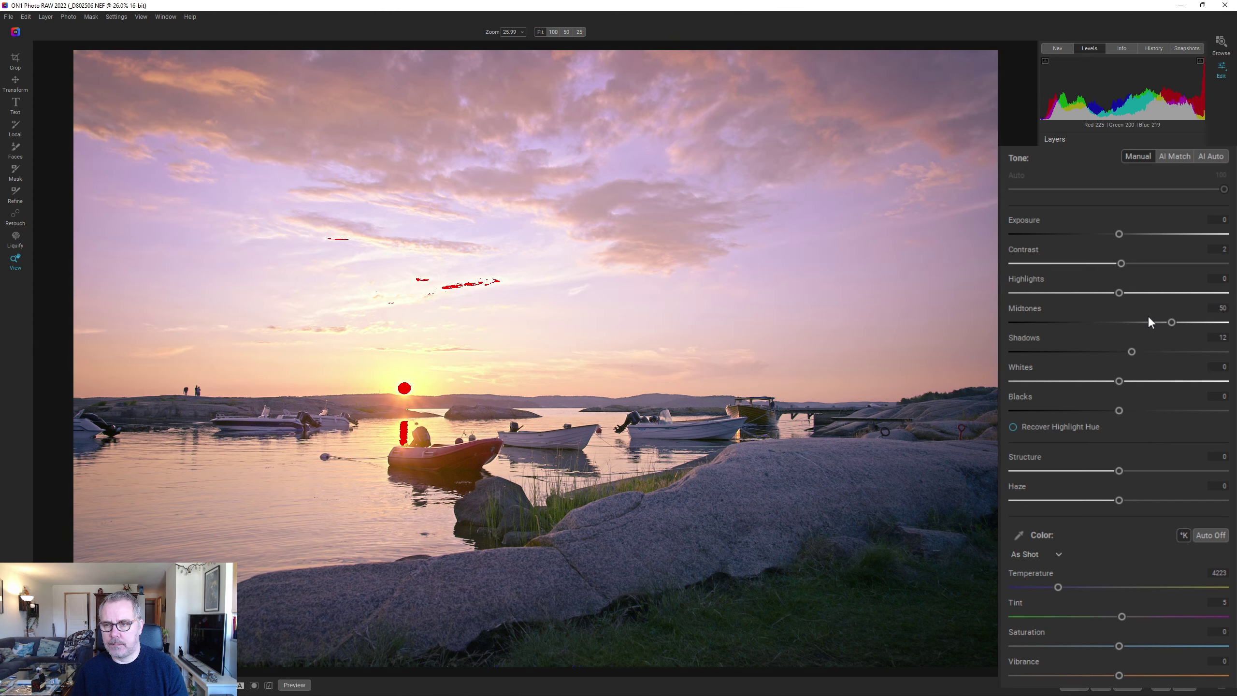
{"action": "left_click_drag", "start_coordinate": [1154, 323], "coordinate": [1134, 331]}
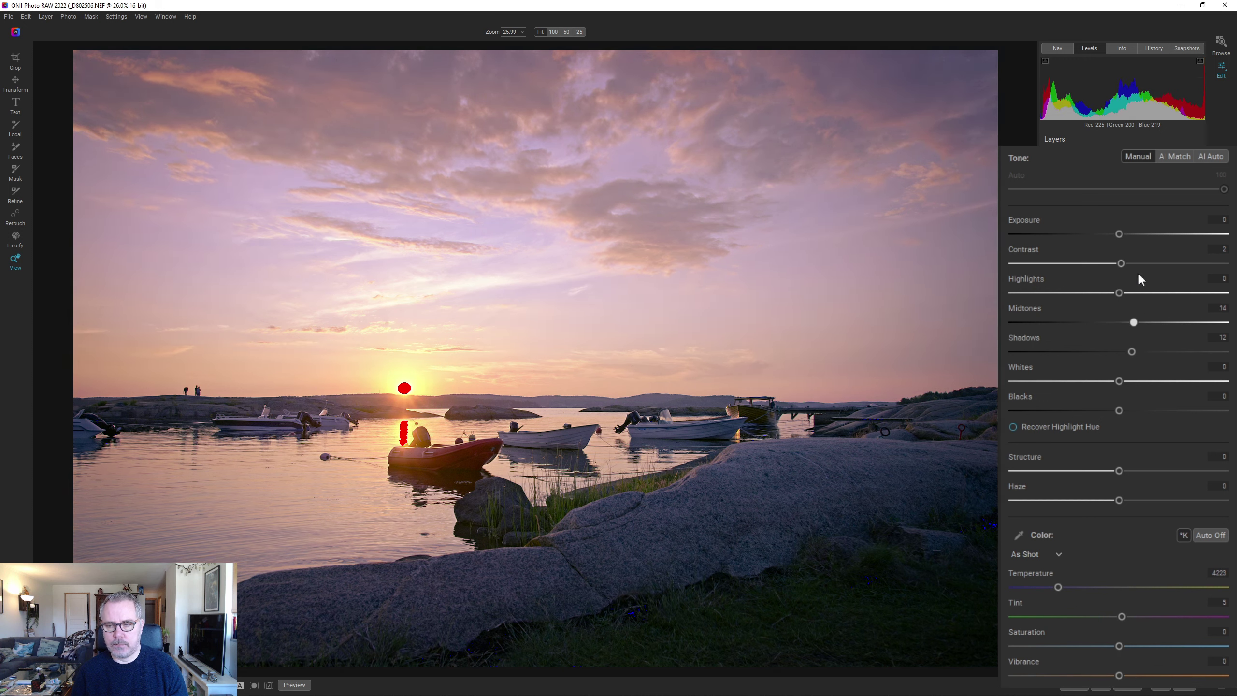
{"action": "left_click", "coordinate": [1200, 61]}
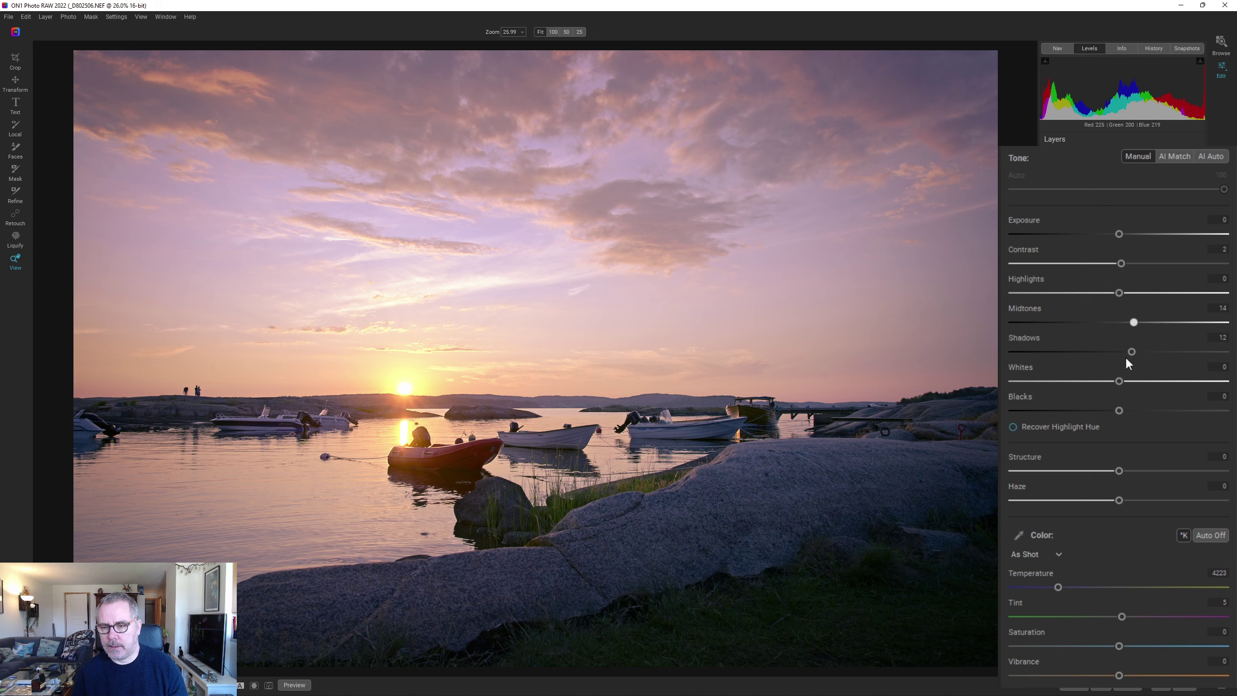
Set Shadows to 4, Highlights to -10 and Haze to -8, and apply automatic white balance
{"action": "left_click_drag", "start_coordinate": [1136, 354], "coordinate": [1122, 352]}
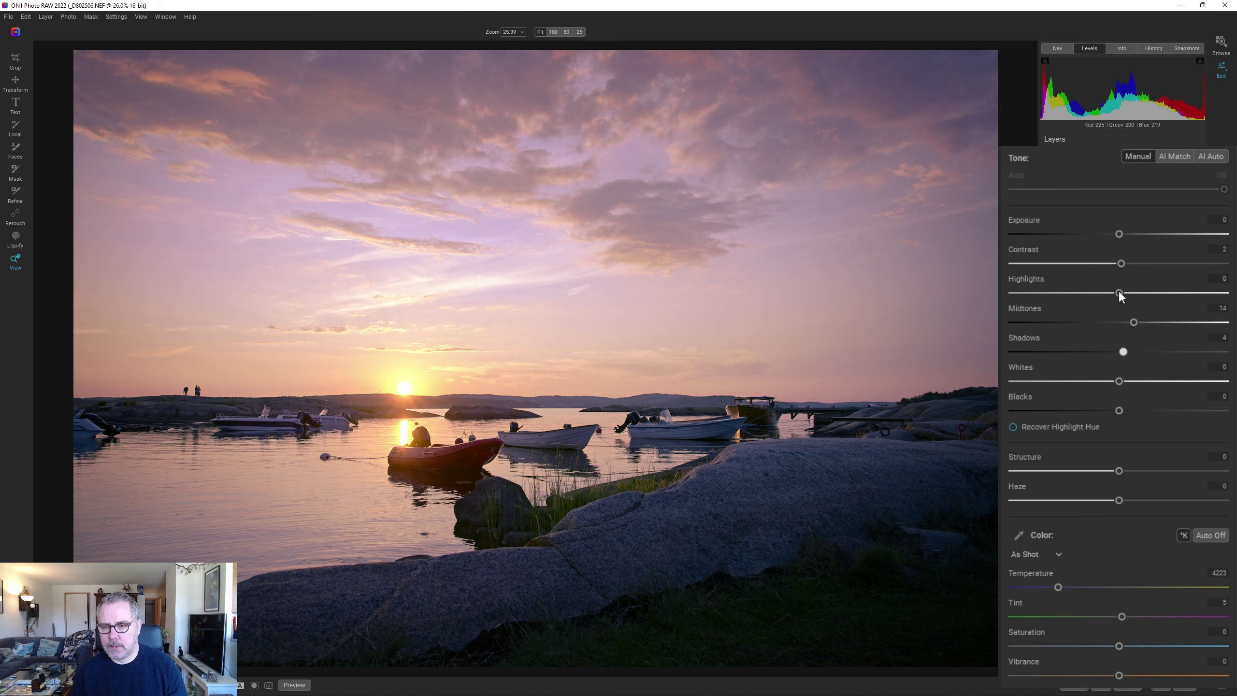
{"action": "mouse_move", "coordinate": [1119, 293]}
{"action": "left_mouse_down"}
{"action": "mouse_move", "coordinate": [1034, 306]}
{"action": "mouse_move", "coordinate": [1100, 309]}
{"action": "left_mouse_up"}
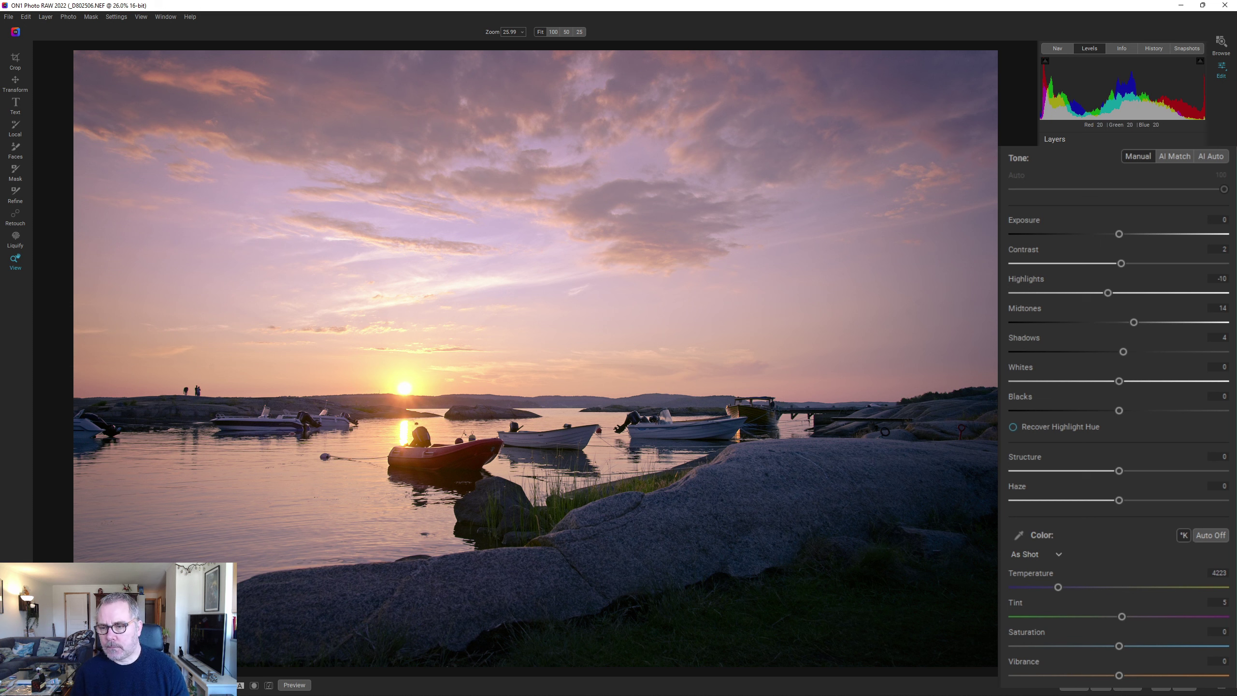
{"action": "scroll", "coordinate": [1204, 472], "scroll_direction": "down", "scroll_amount": 2}
{"action": "left_click", "coordinate": [1207, 470]}
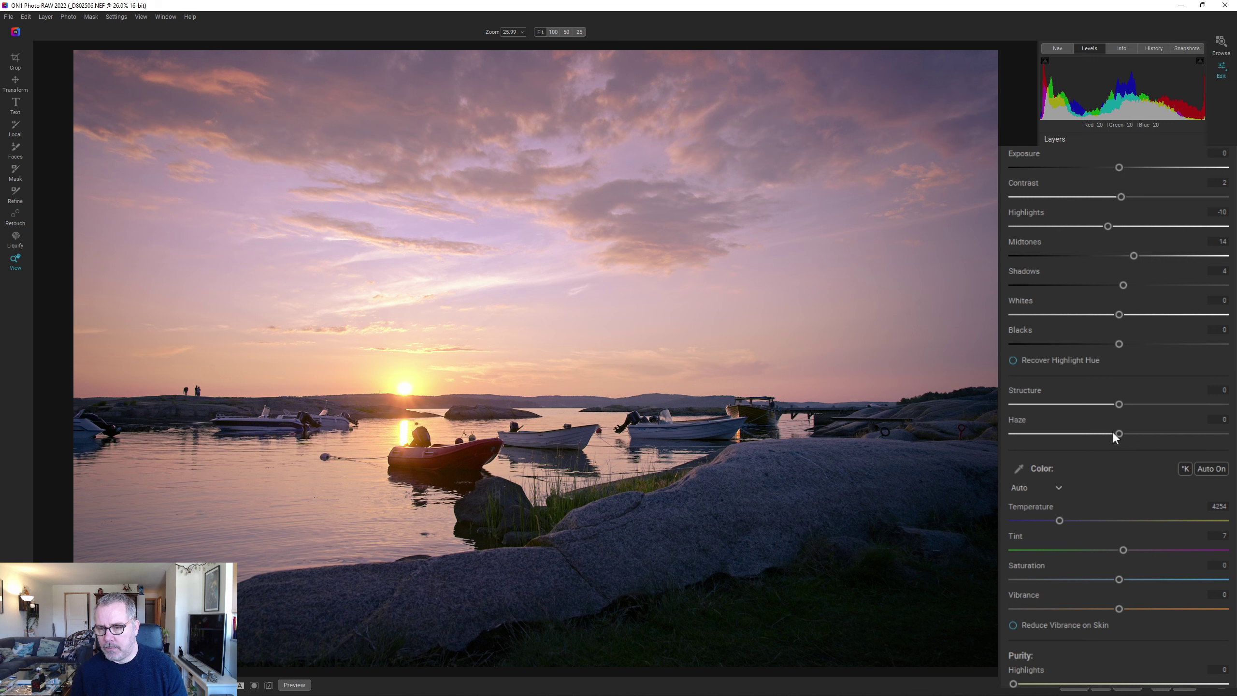
{"action": "mouse_move", "coordinate": [1119, 435]}
{"action": "left_mouse_down"}
{"action": "mouse_move", "coordinate": [1068, 437]}
{"action": "mouse_move", "coordinate": [1111, 445]}
{"action": "left_mouse_up"}
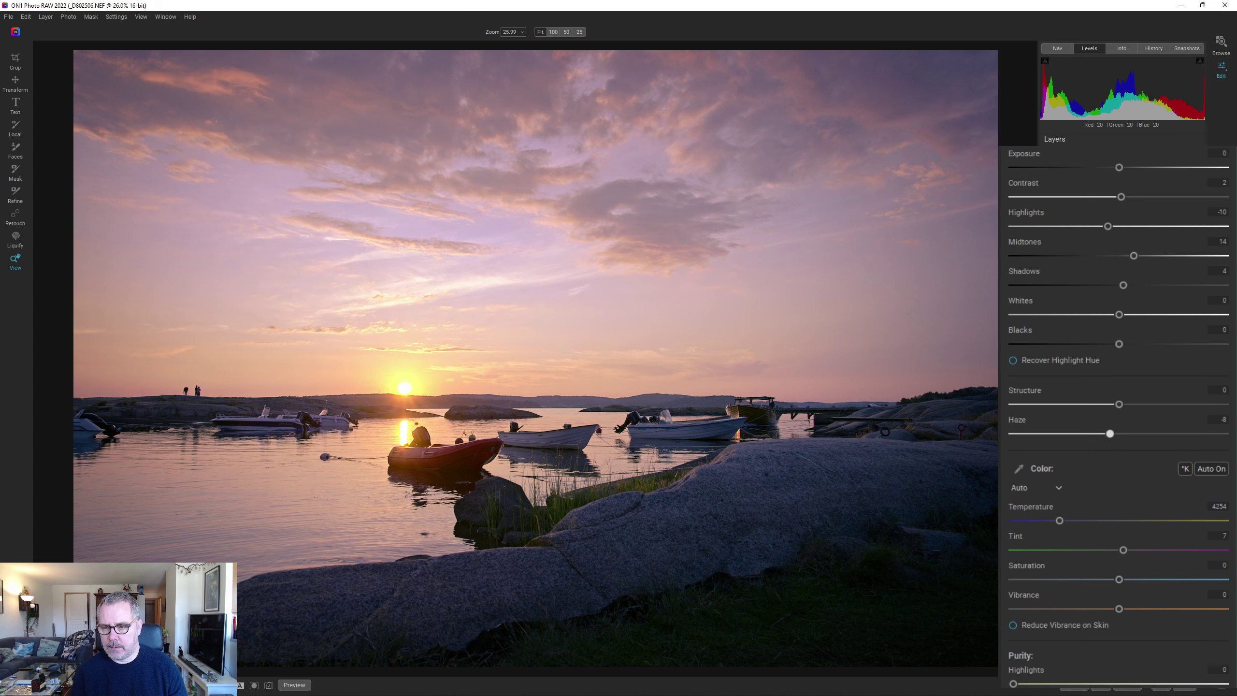
Raise Vibrance to 21, ease it back slightly, and shift the Tint a little towards magenta
{"action": "left_click", "coordinate": [1138, 608]}
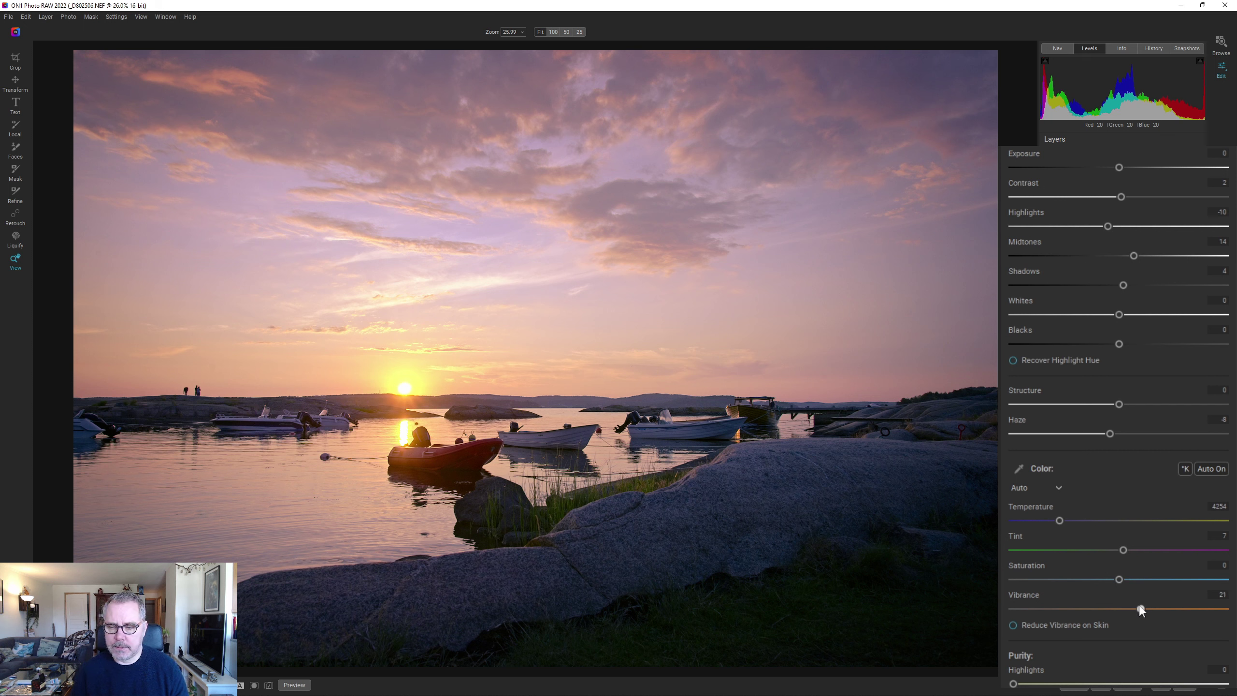
{"action": "left_click_drag", "start_coordinate": [1139, 607], "coordinate": [1134, 608]}
{"action": "left_click_drag", "start_coordinate": [1126, 548], "coordinate": [1126, 549]}
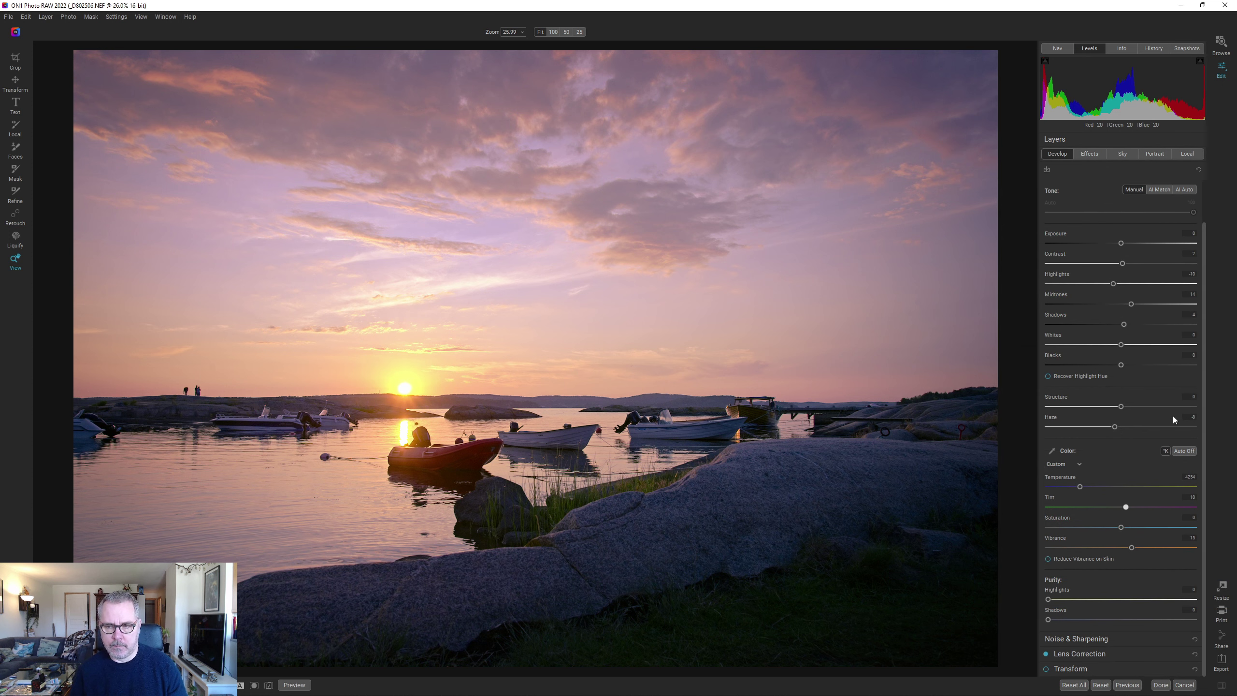
Add a Dynamic Contrast filter in Effects between the Vignette and the uppermost Curves filter, keeping its default settings
{"action": "left_click", "coordinate": [1085, 154]}
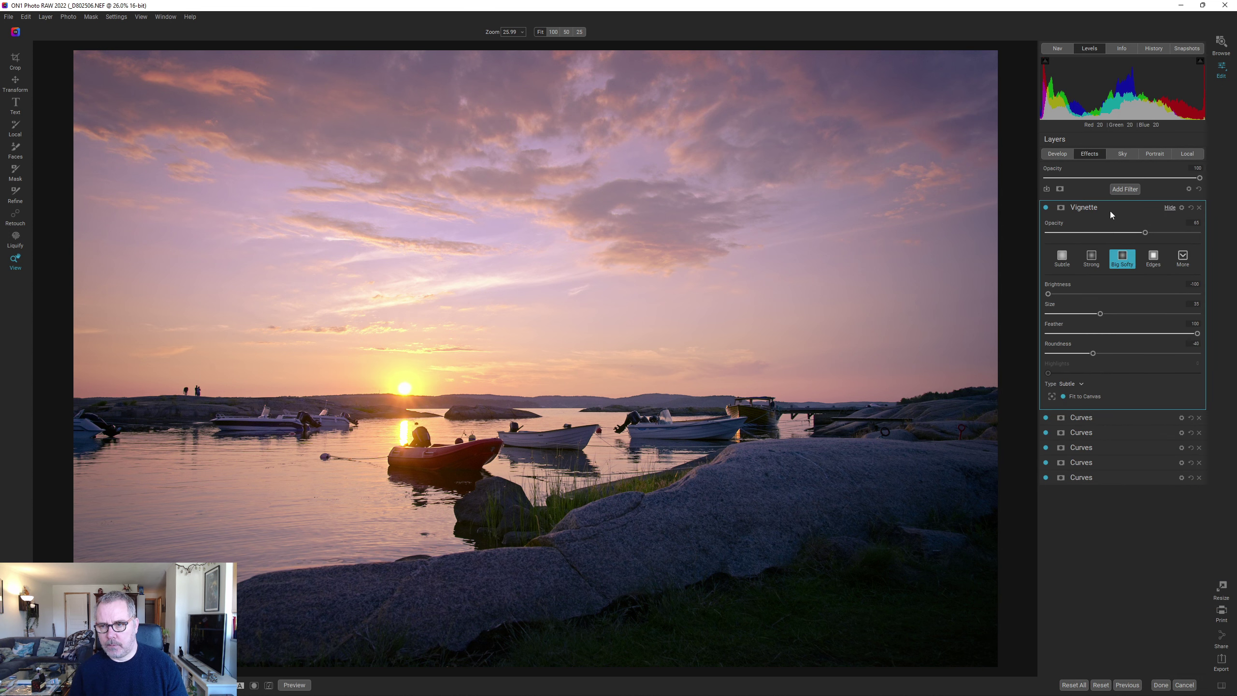
{"action": "left_click", "coordinate": [1115, 417]}
{"action": "left_click", "coordinate": [1124, 189]}
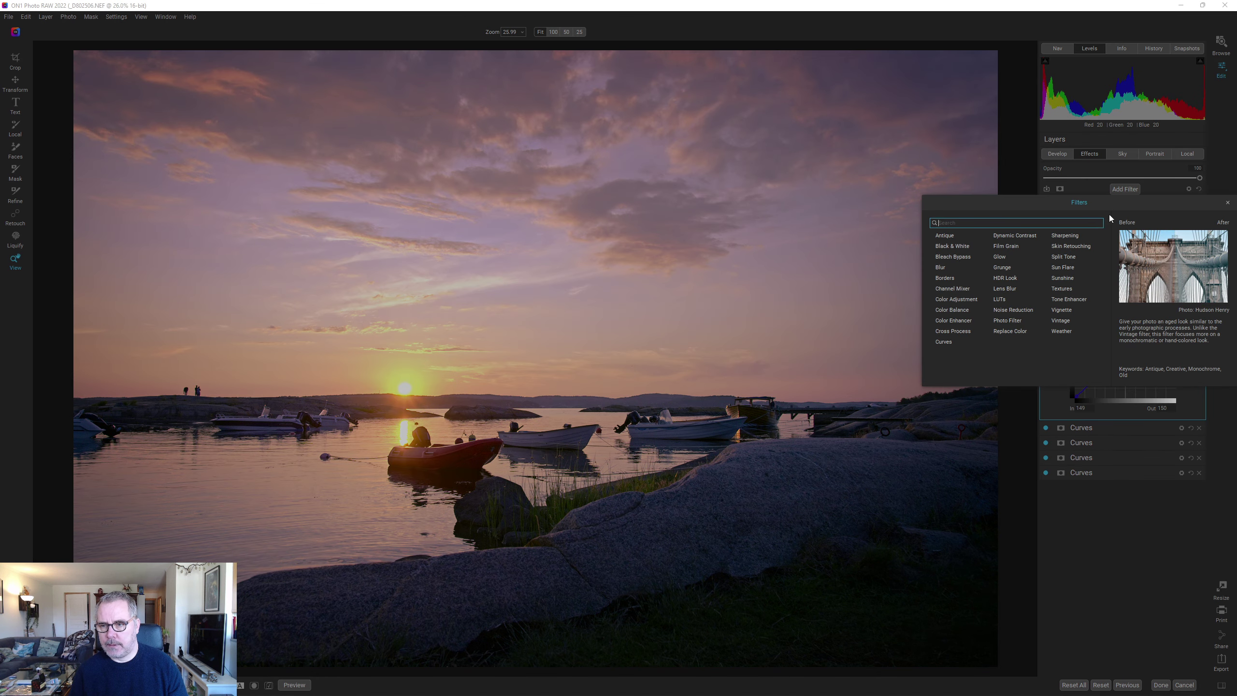
{"action": "left_click", "coordinate": [1008, 236]}
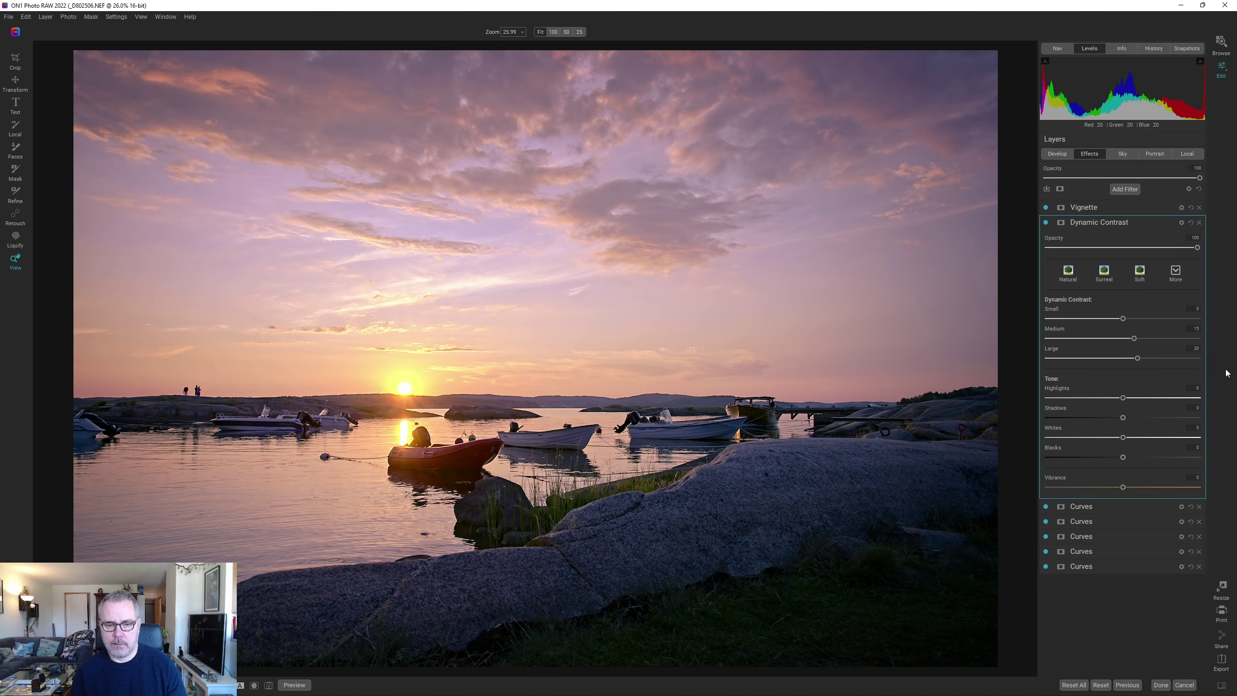
Add a Glow filter above Dynamic Contrast, try the Lighter preset, and settle on the Normal preset
{"action": "left_click", "coordinate": [1122, 191]}
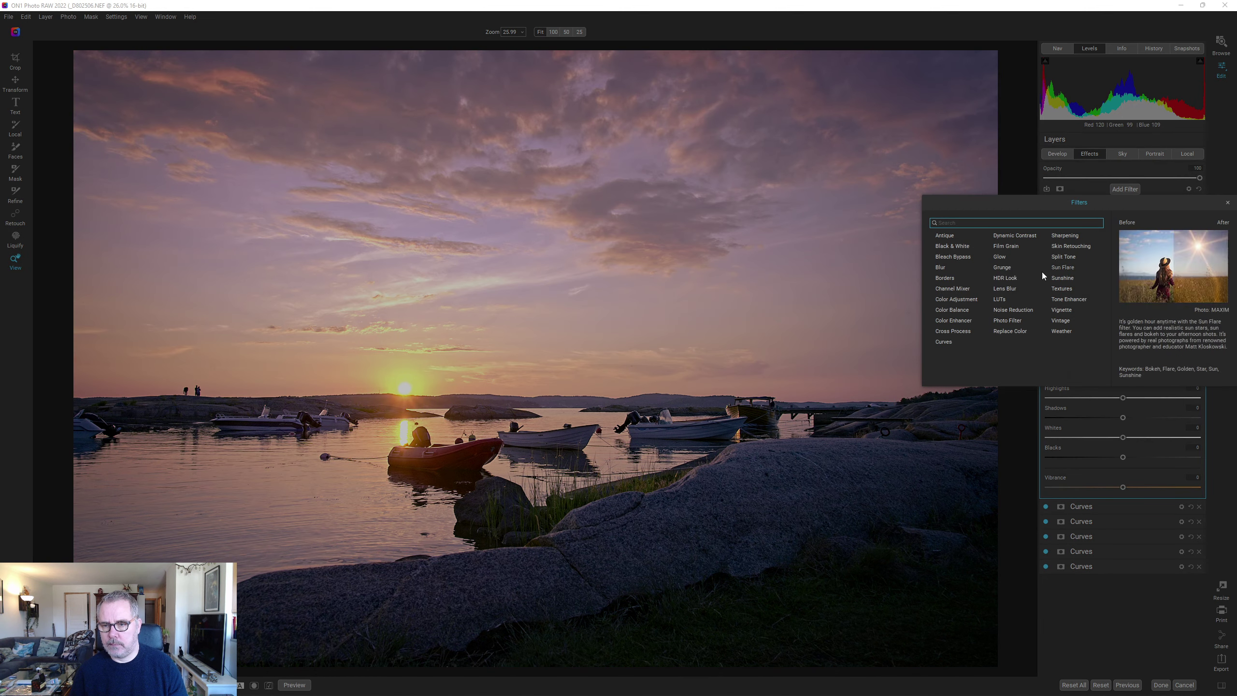
{"action": "left_click", "coordinate": [1001, 257]}
{"action": "left_click", "coordinate": [1105, 275]}
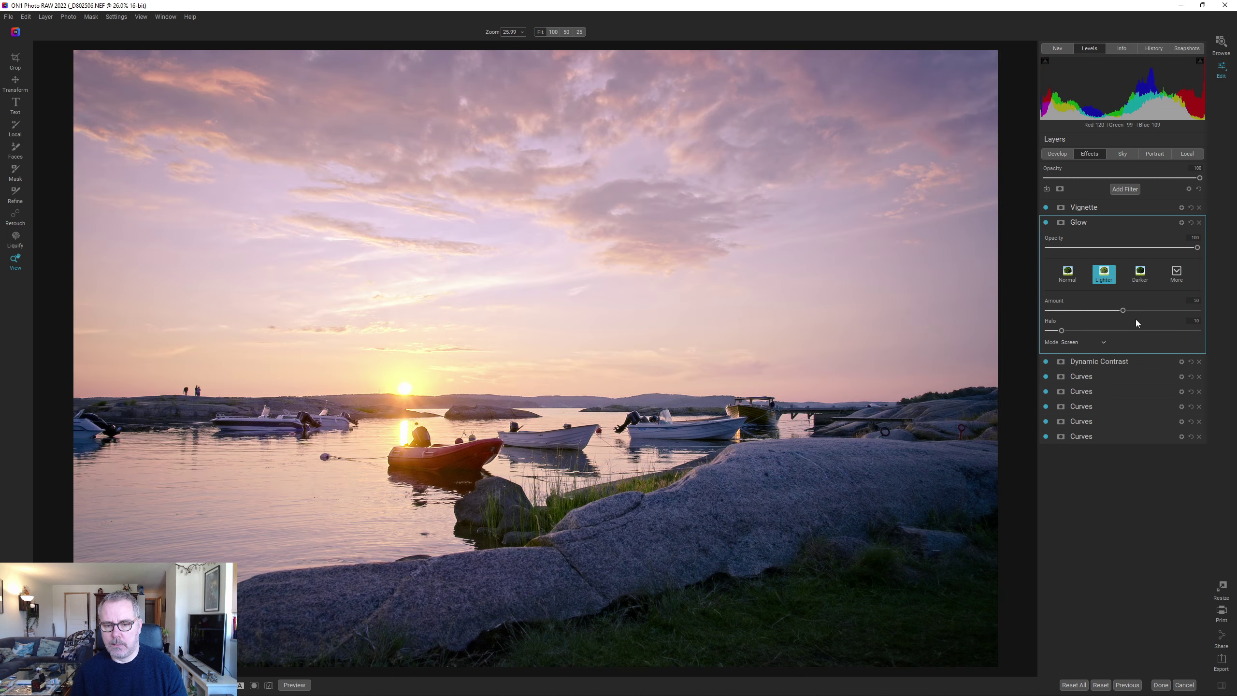
{"action": "left_click", "coordinate": [1073, 275]}
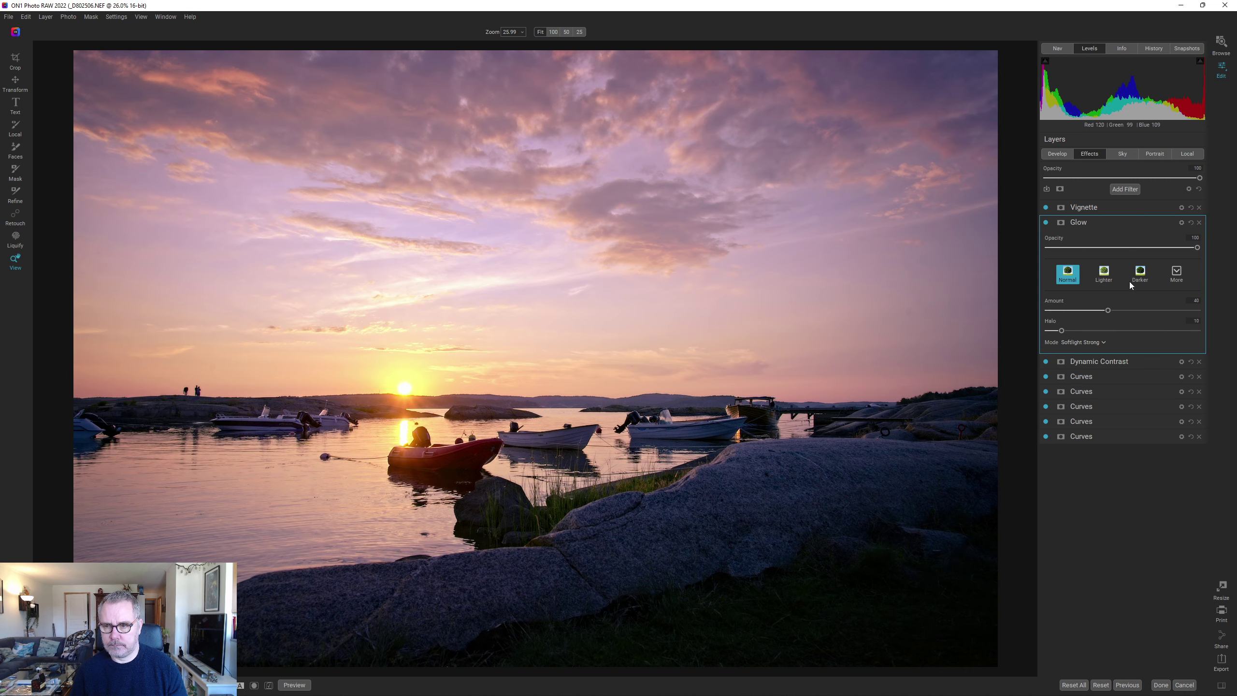
Raise the Develop Shadows to 8 and compare the edited photo with the unedited original
{"action": "left_click", "coordinate": [1055, 154]}
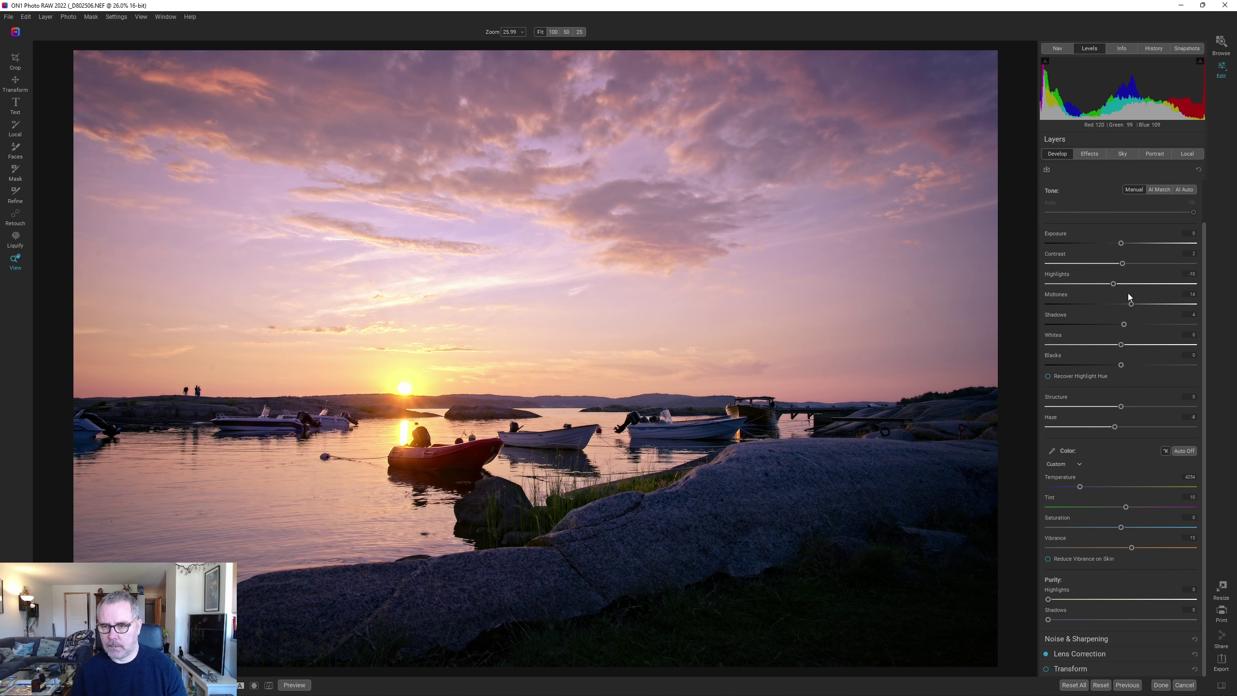
{"action": "left_click_drag", "start_coordinate": [1124, 324], "coordinate": [1128, 325]}
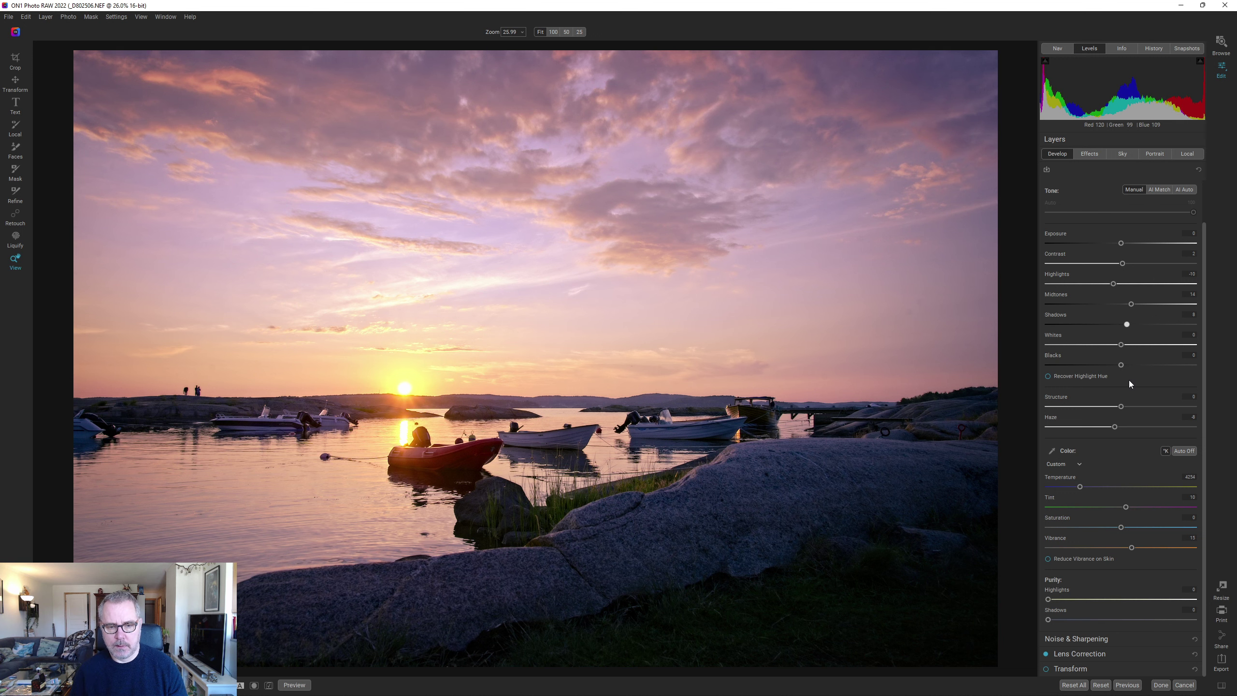
{"action": "left_click", "coordinate": [302, 685]}
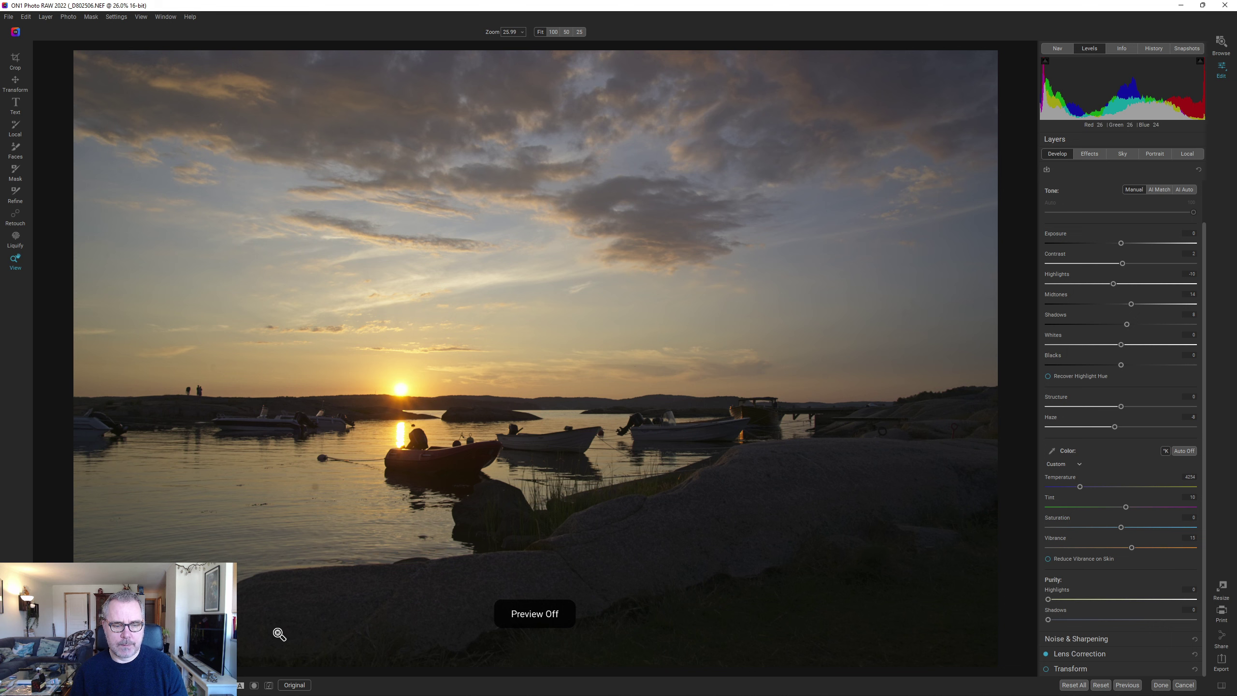
{"action": "left_click", "coordinate": [293, 685]}
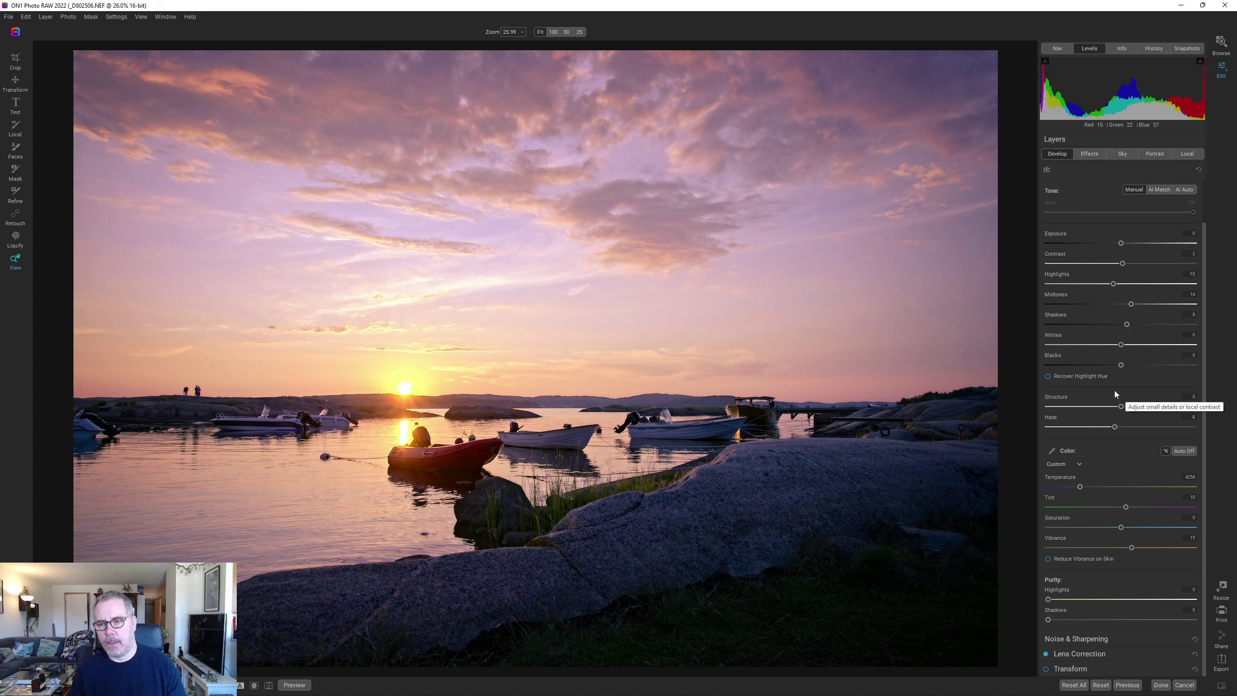
Return to the Effects settings and review the stack of filters
{"action": "left_click", "coordinate": [1087, 153]}
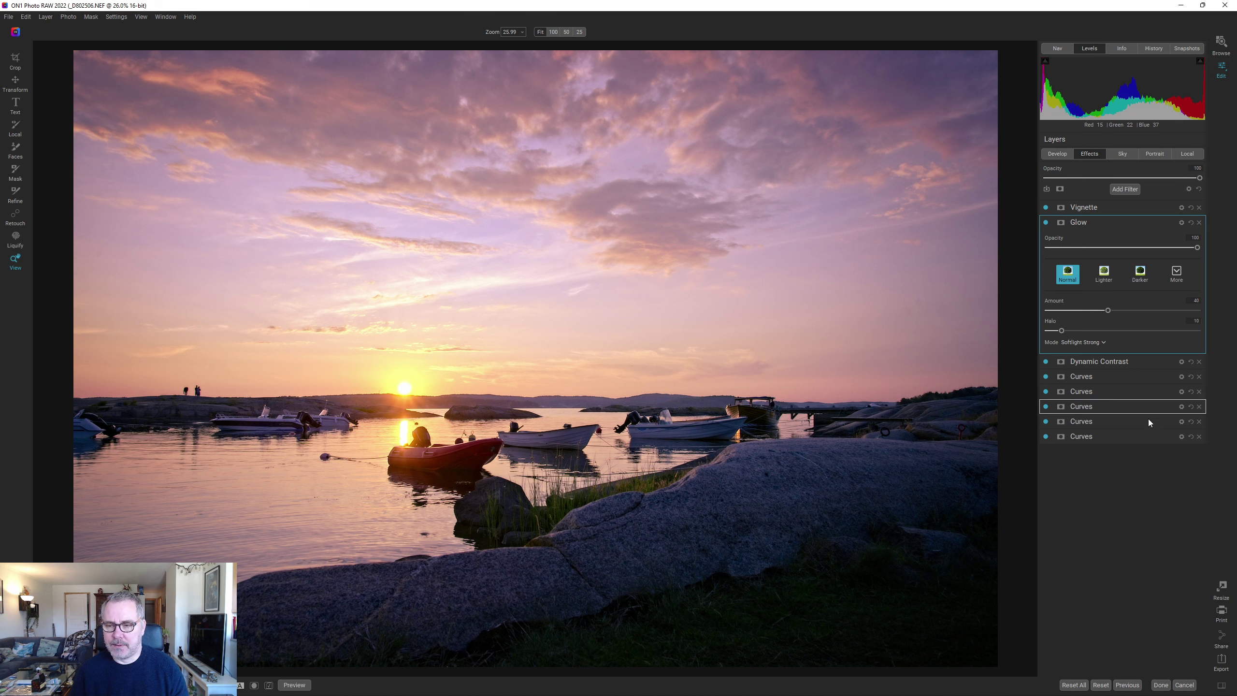
{"action": "mouse_move", "coordinate": [1139, 418]}
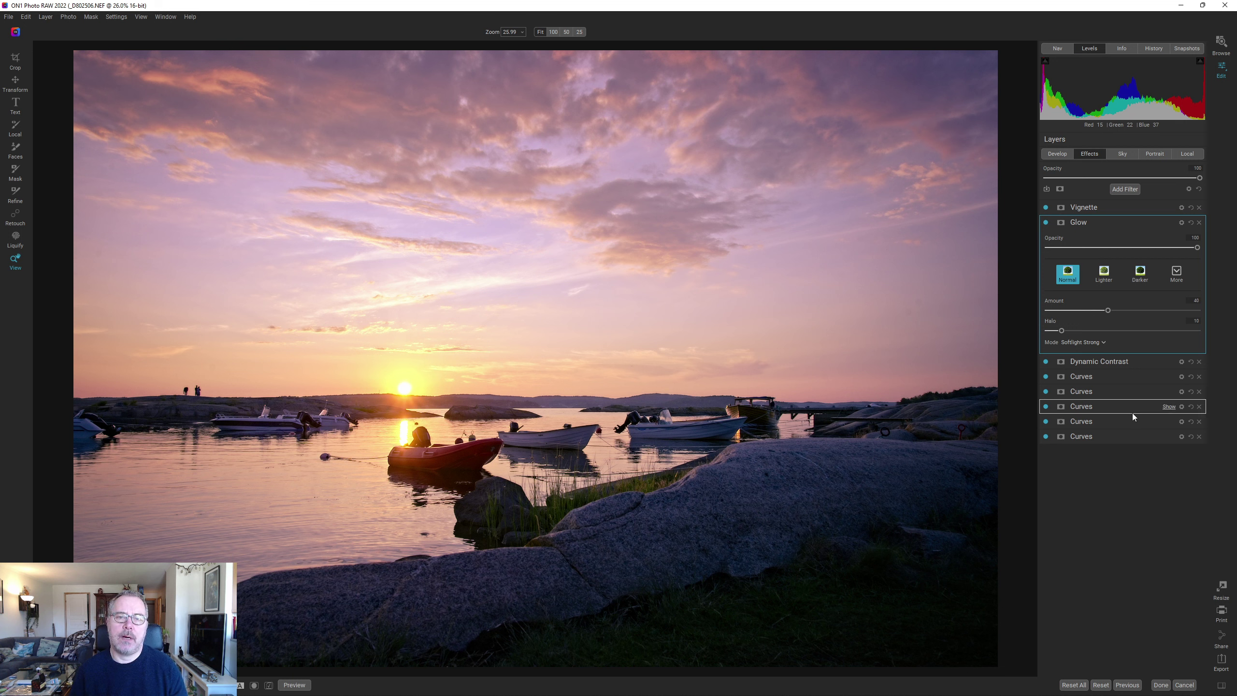